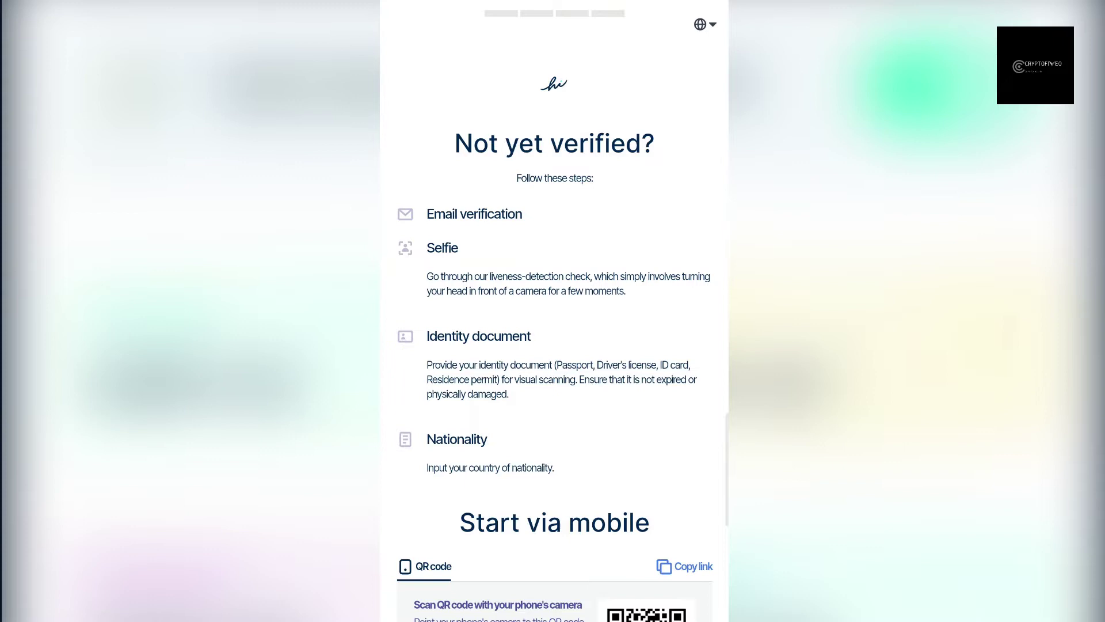
Scroll through the verification checklist and its QR code.
scroll(554, 311, "down", 2)
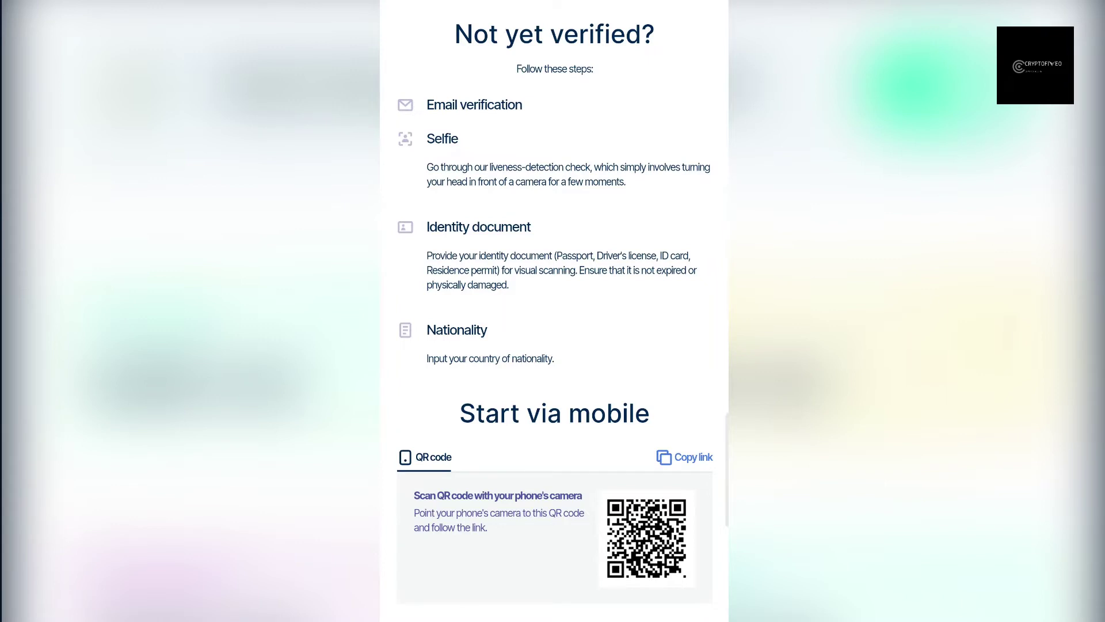
scroll(554, 310, "up", 3)
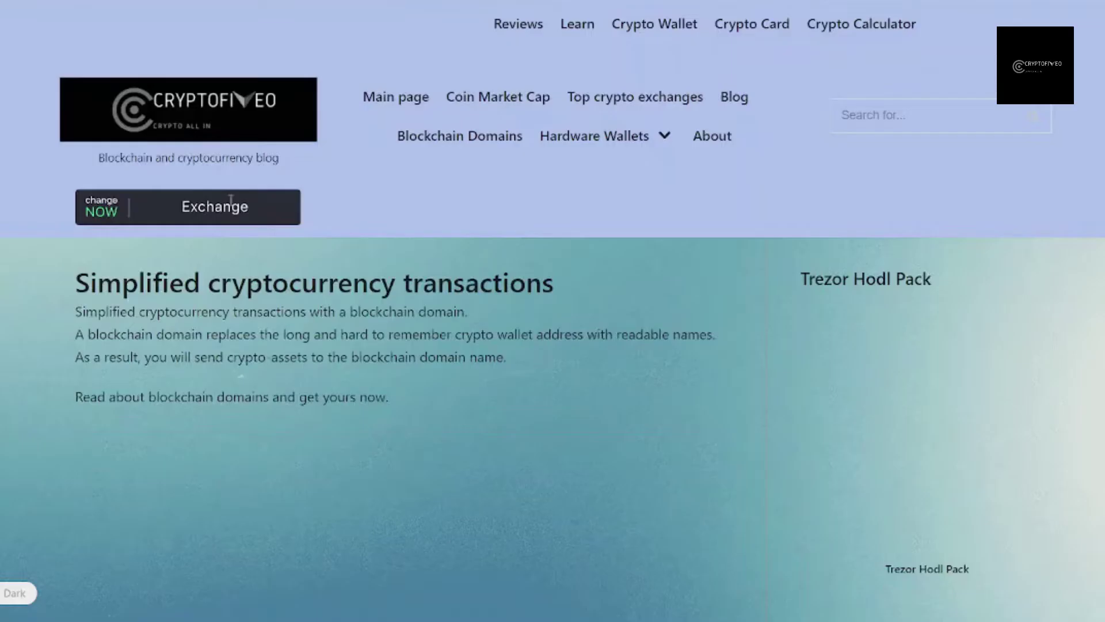
Scroll the Cryptofiveo blog homepage down to the footer.
scroll(63, 357, "down", 5)
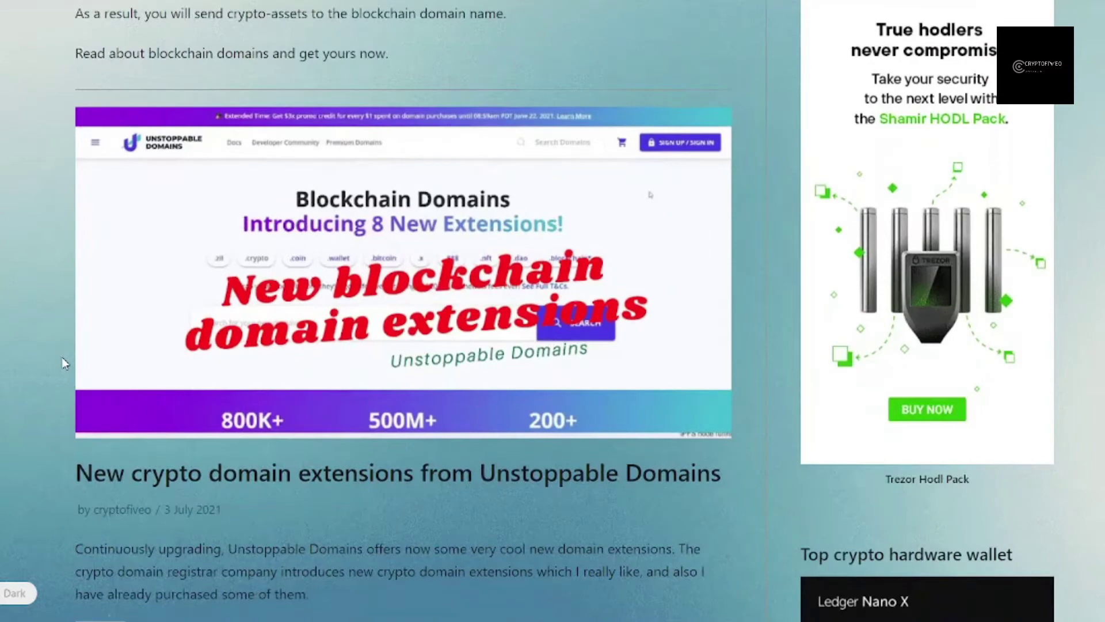
scroll(63, 362, "down", 10)
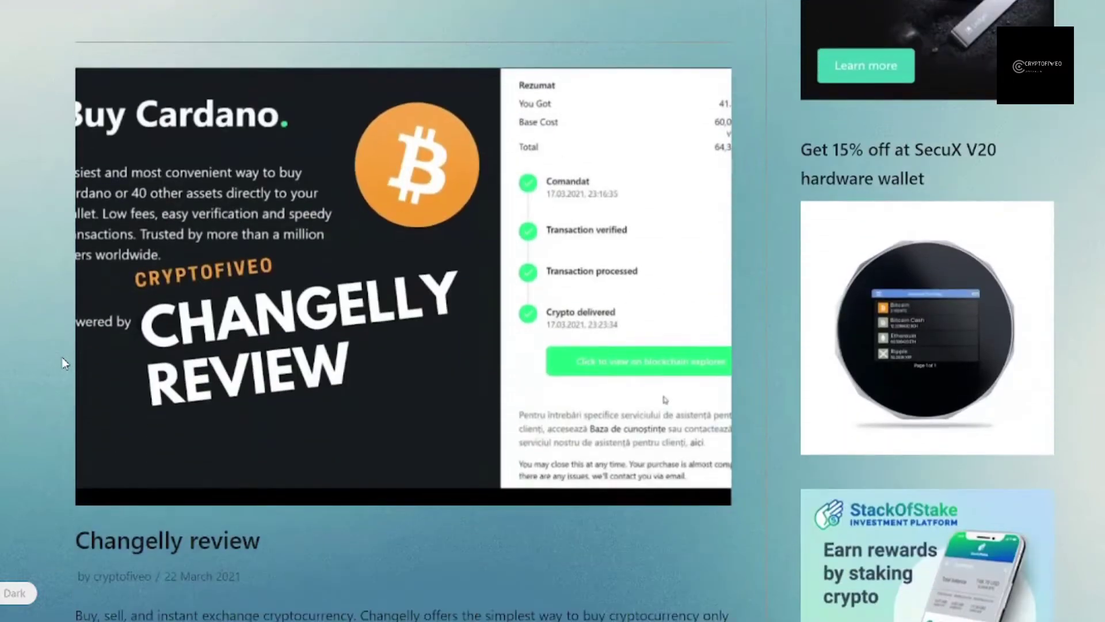
scroll(63, 362, "down", 11)
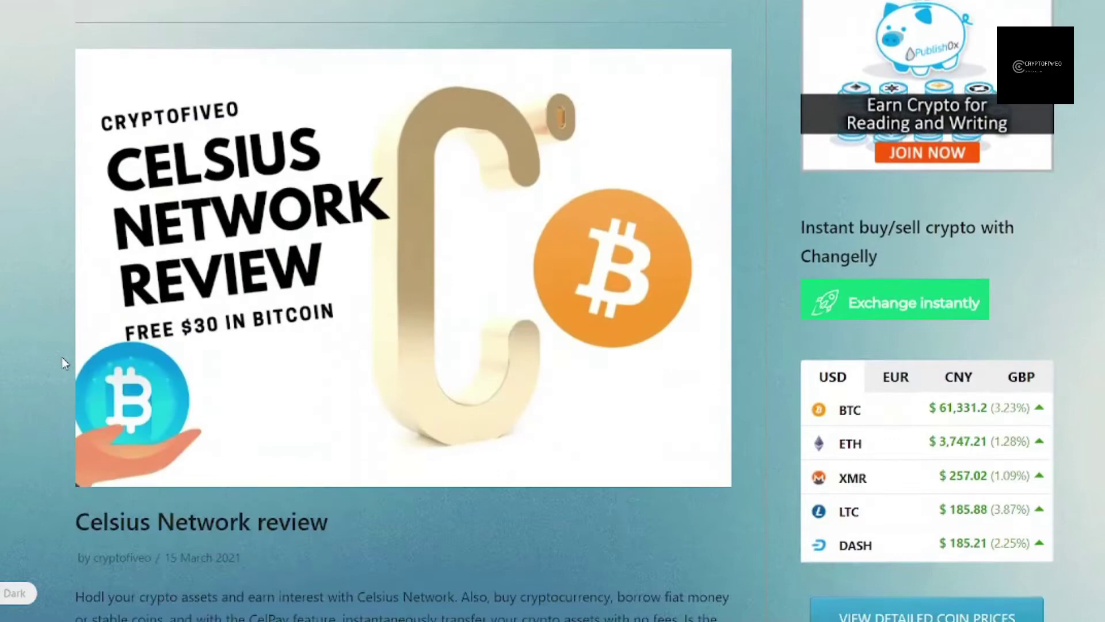
scroll(63, 363, "down", 11)
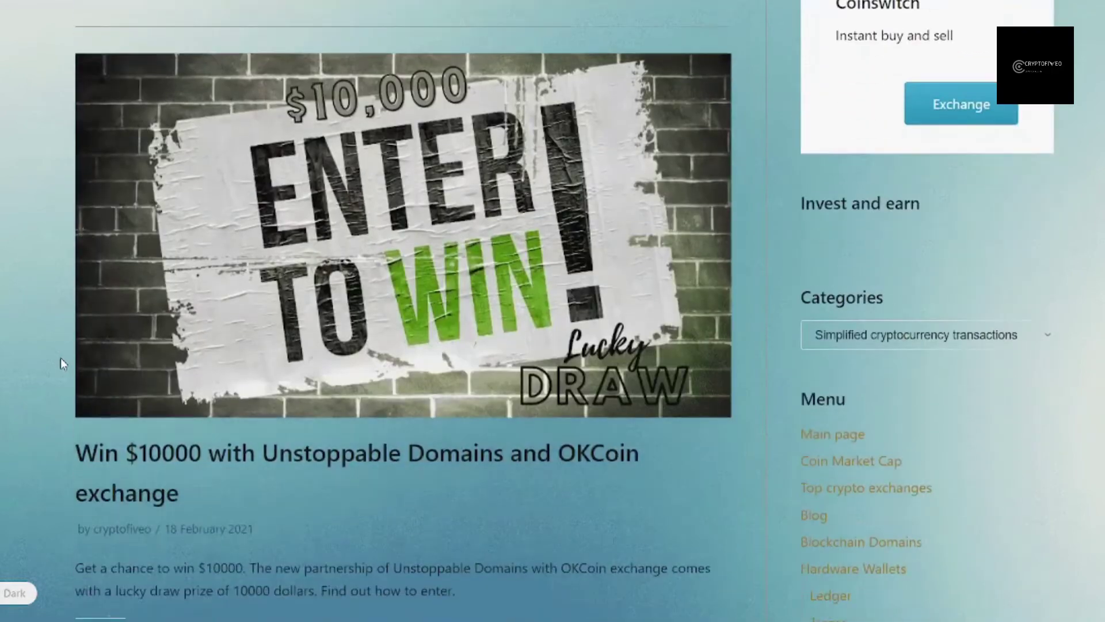
scroll(61, 360, "down", 11)
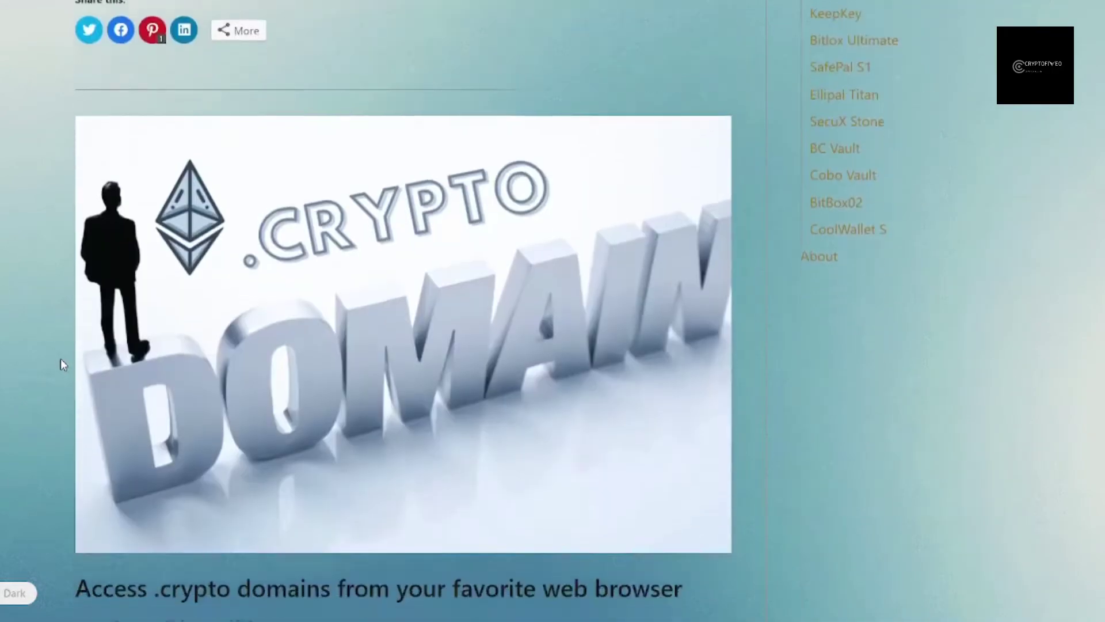
scroll(61, 359, "down", 11)
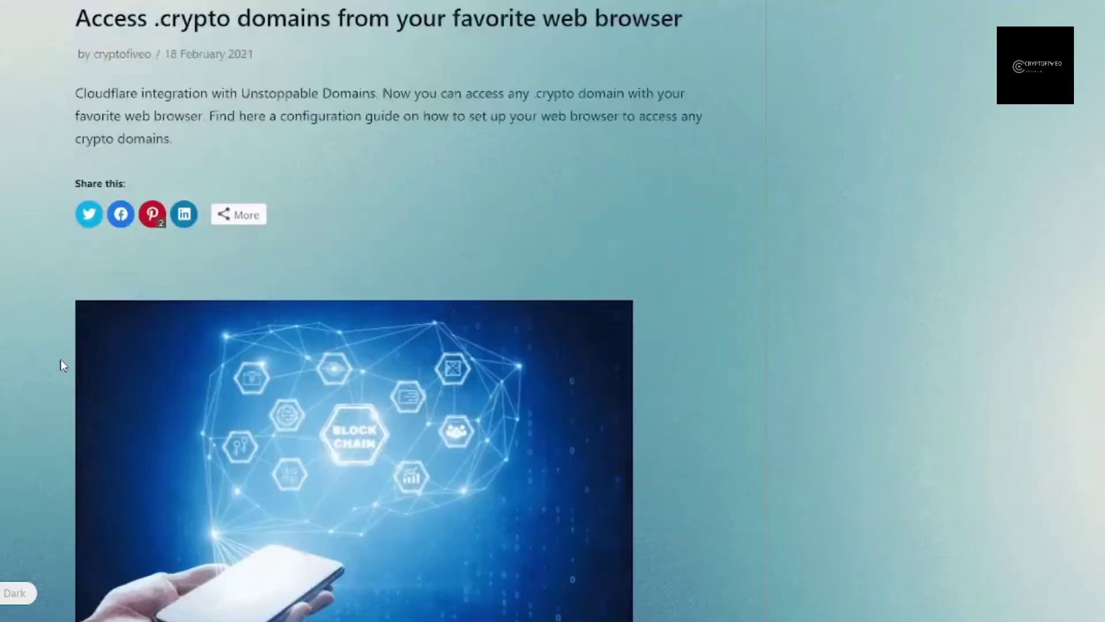
scroll(60, 359, "down", 3)
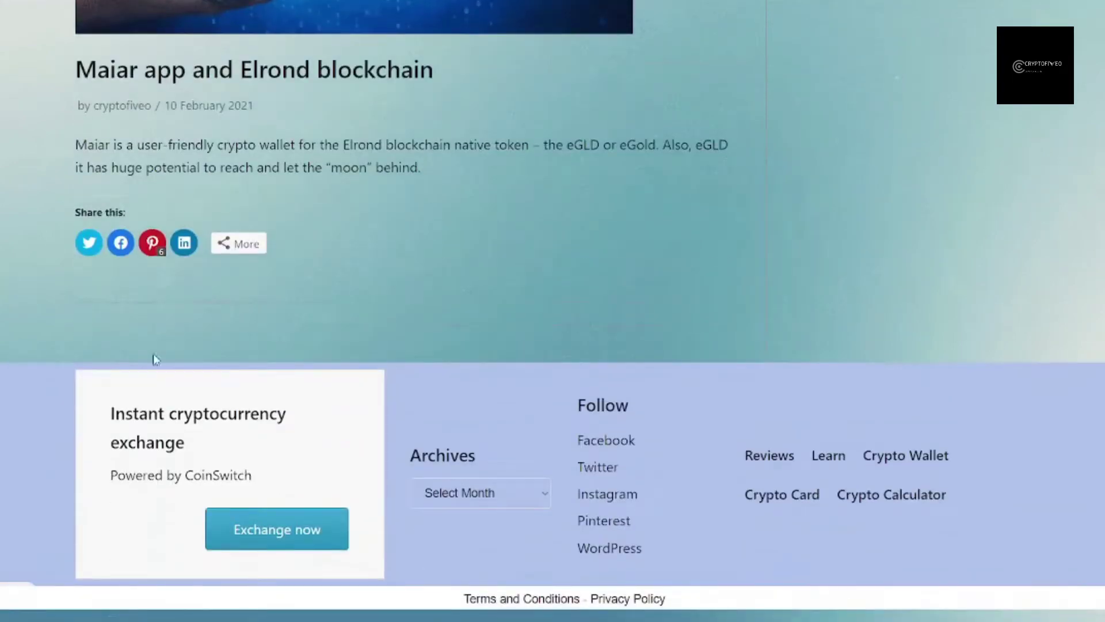
Open the blog's Learn category and browse its articles, starting with Earn free crypto with Coinbase.
left_click(829, 458)
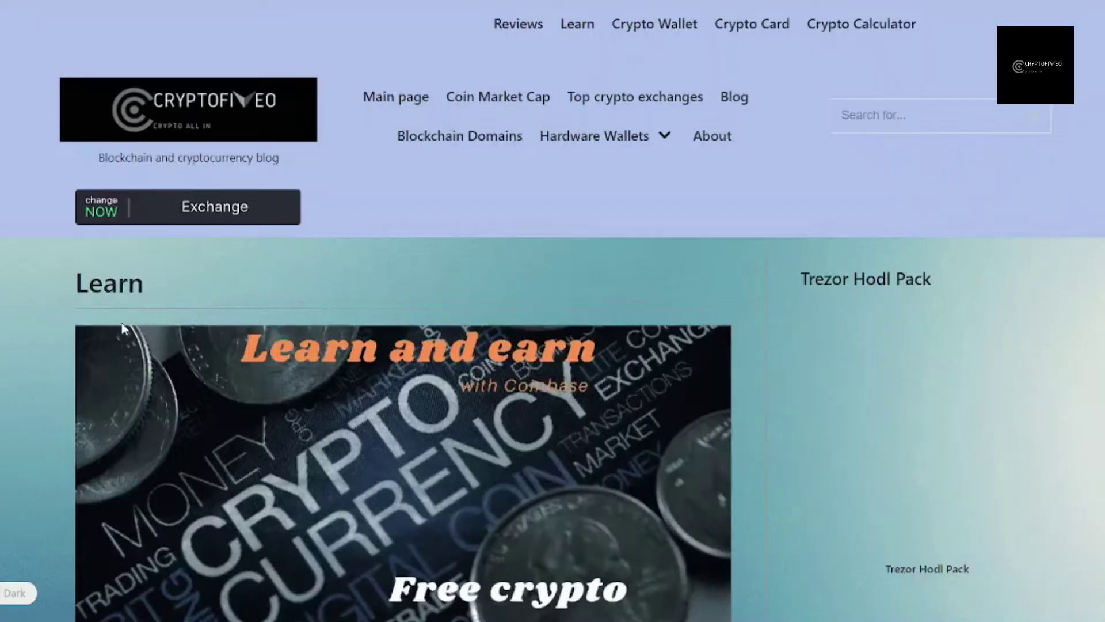
scroll(50, 358, "down", 4)
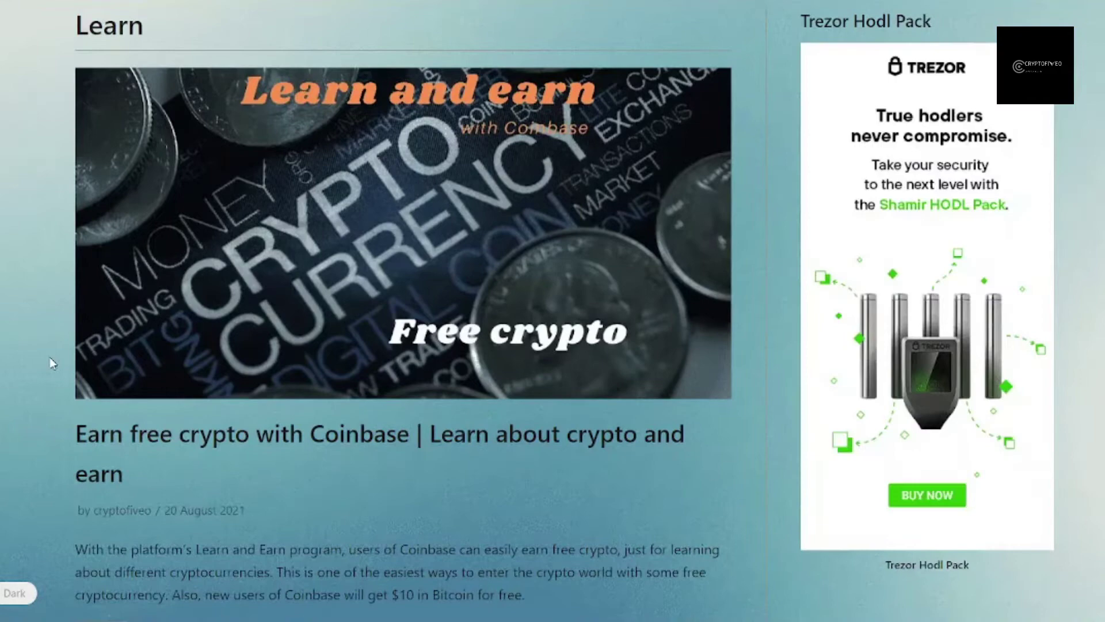
scroll(50, 357, "down", 7)
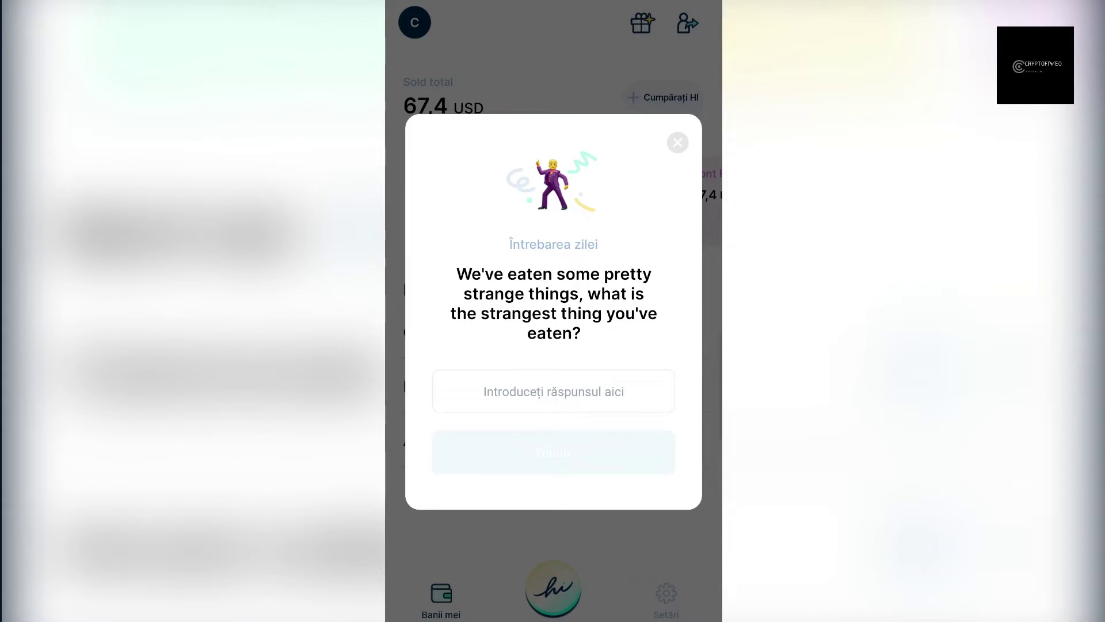
Answer the daily question with 'frogs' and check the hi Dollars balance of 65,375 HI.
left_click(553, 391)
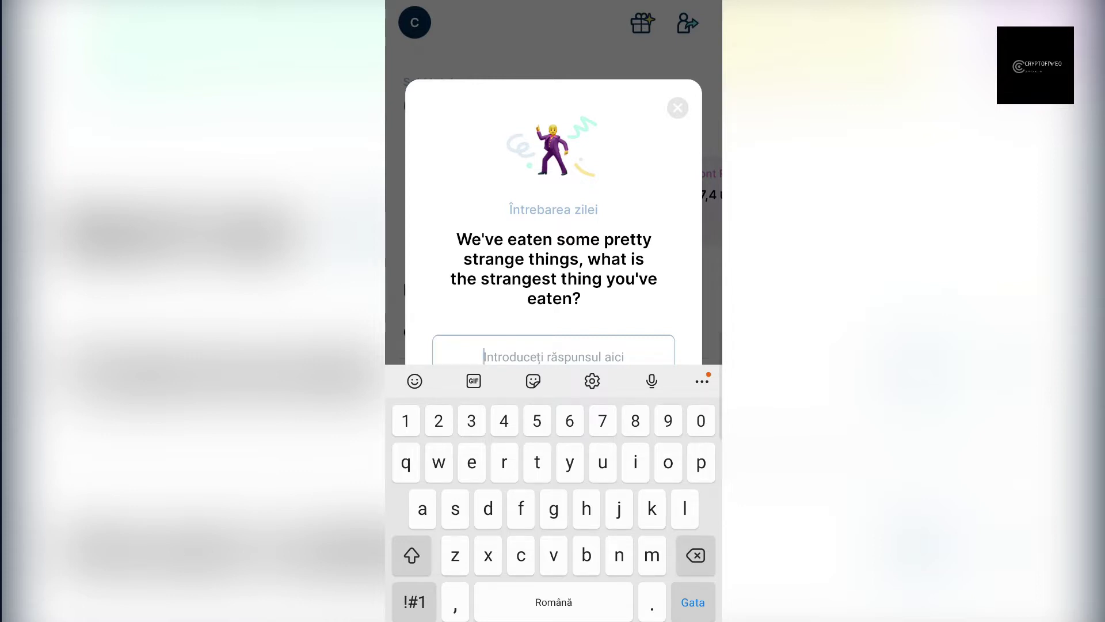
type("frog")
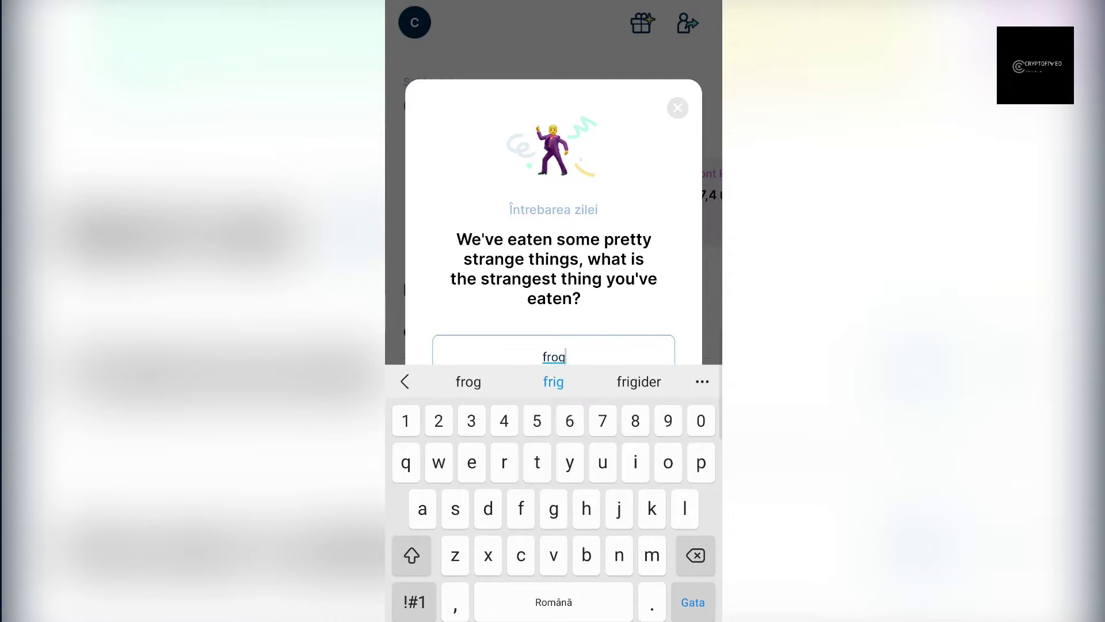
type("s")
key("Return")
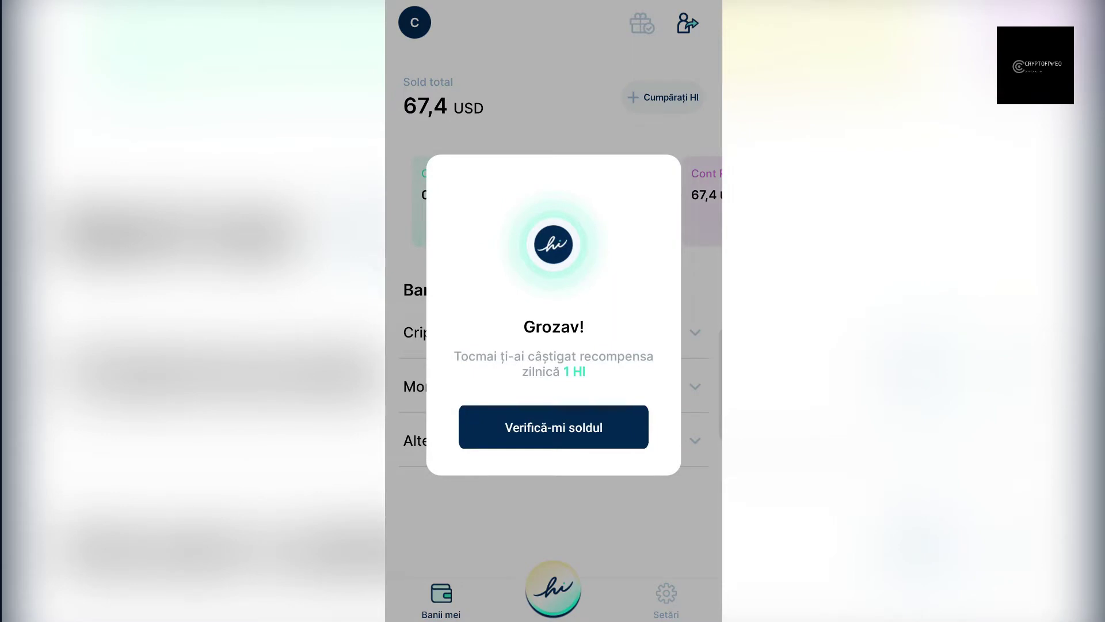
left_click(553, 426)
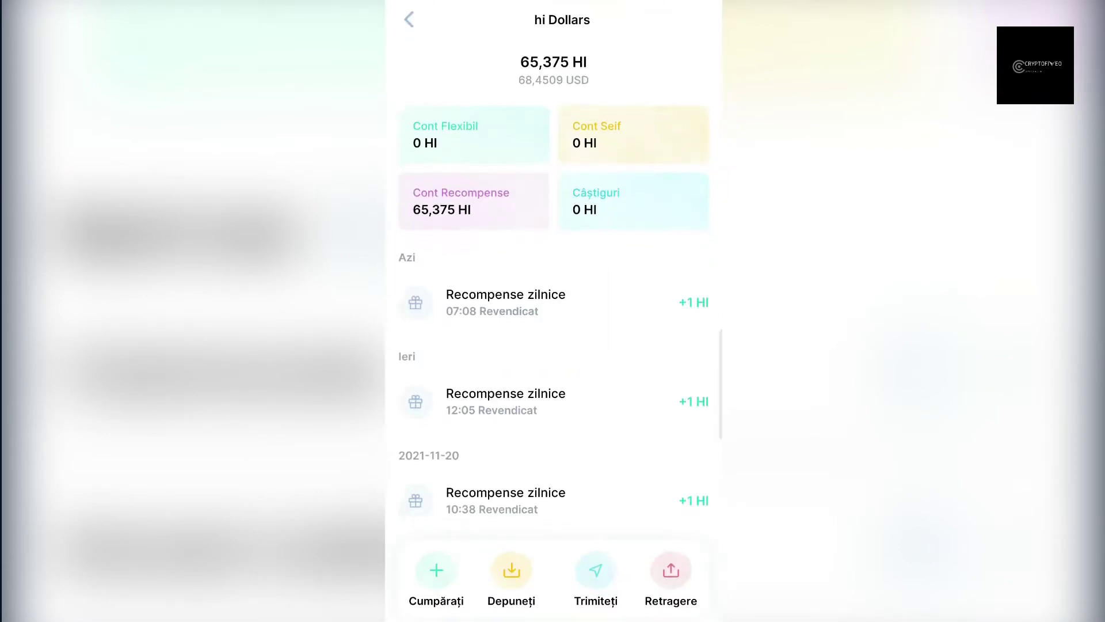
scroll(553, 287, "down", 3)
scroll(553, 288, "down", 8)
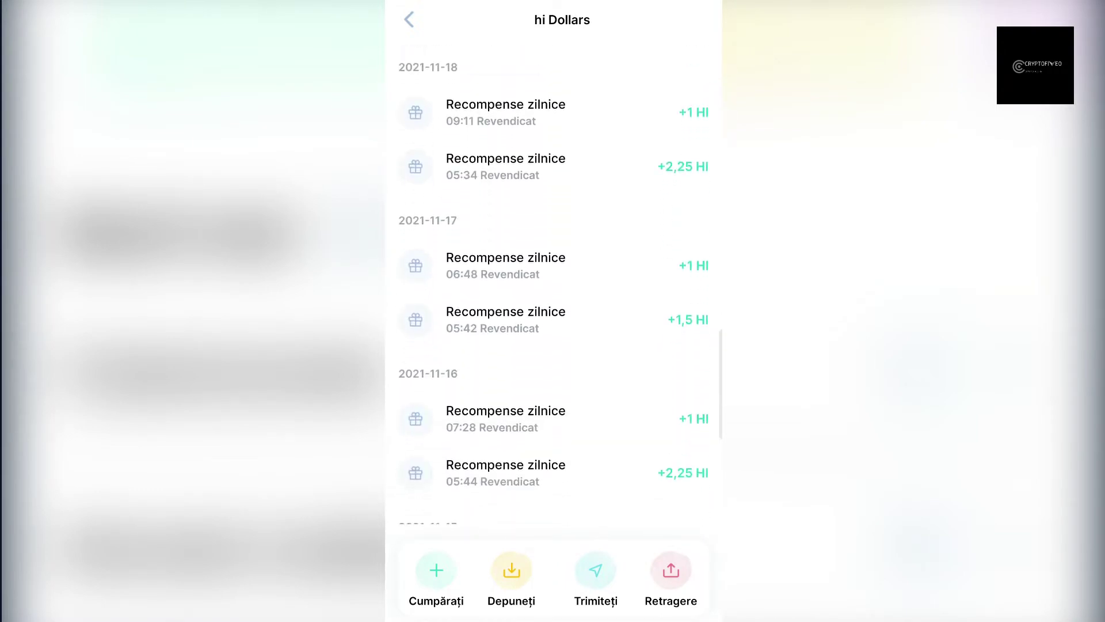
scroll(553, 288, "down", 2)
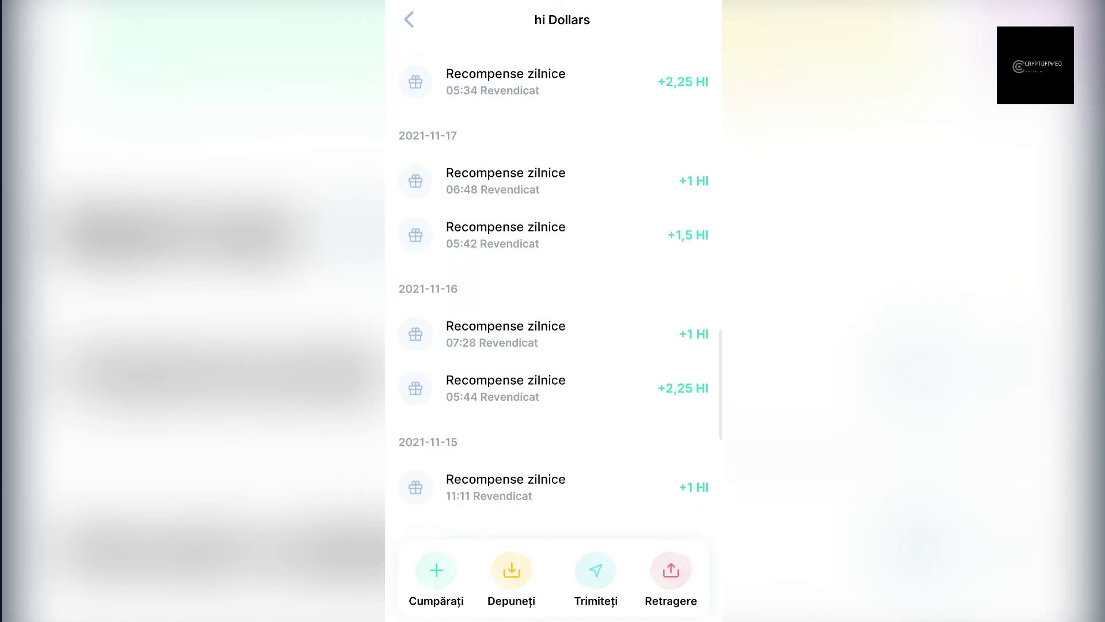
scroll(553, 288, "down", 8)
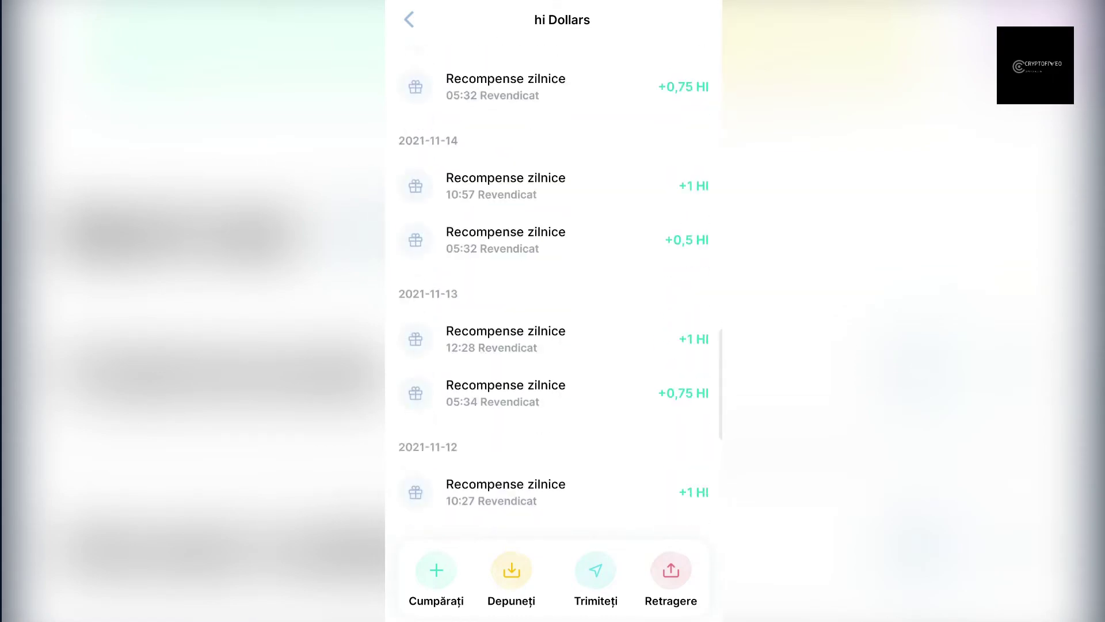
scroll(553, 288, "down", 5)
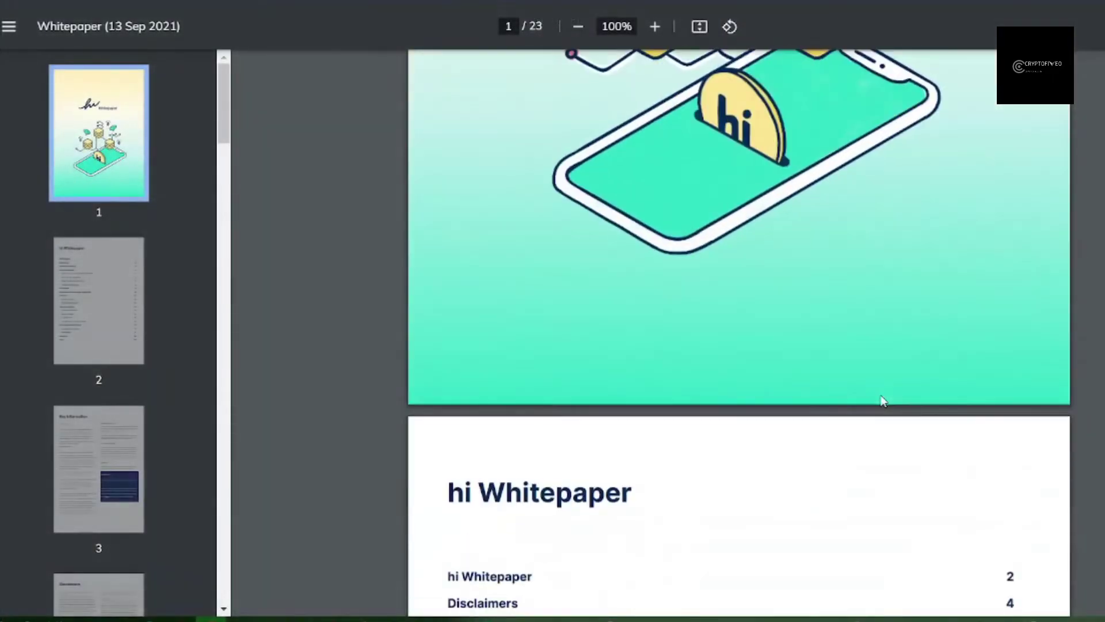
Scroll the whitepaper from page 7 through page 8.
scroll(881, 399, "down", 7)
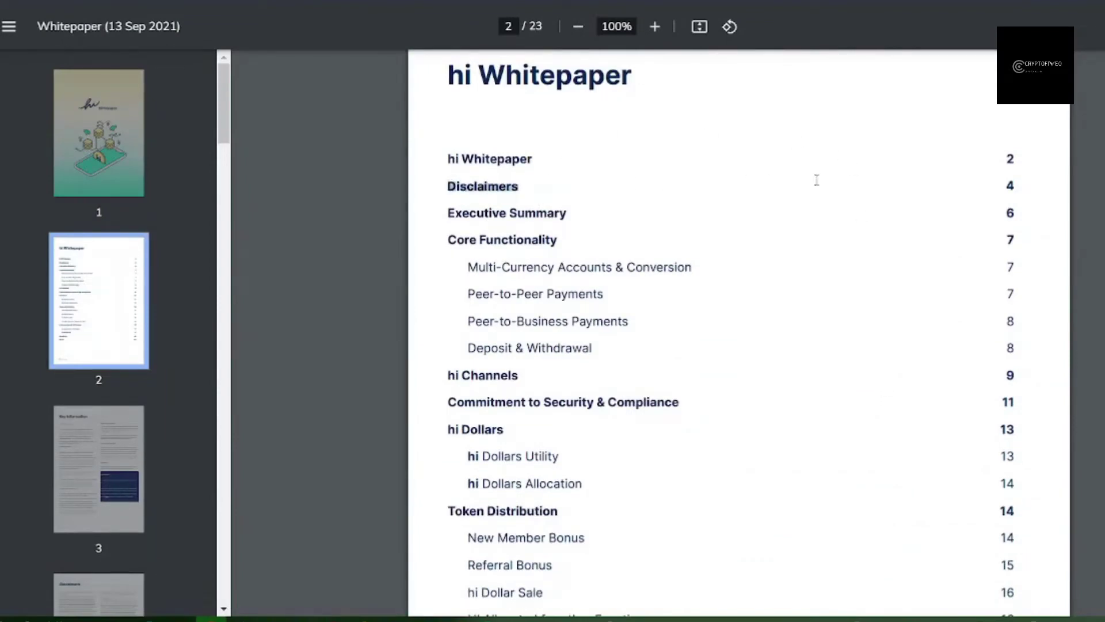
scroll(816, 374, "down", 1)
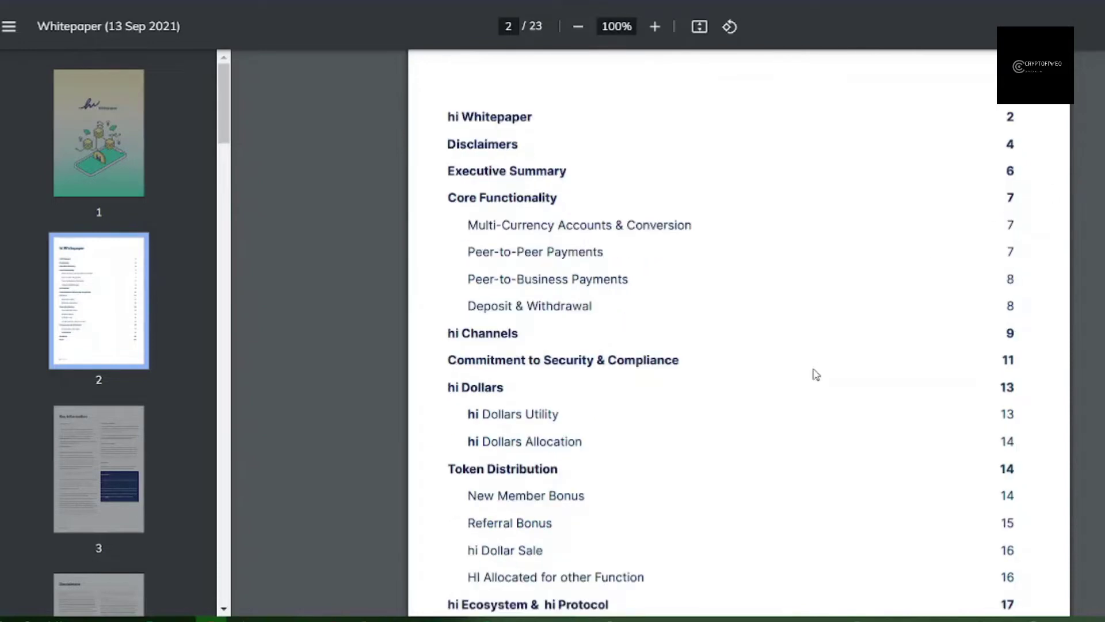
scroll(816, 374, "down", 5)
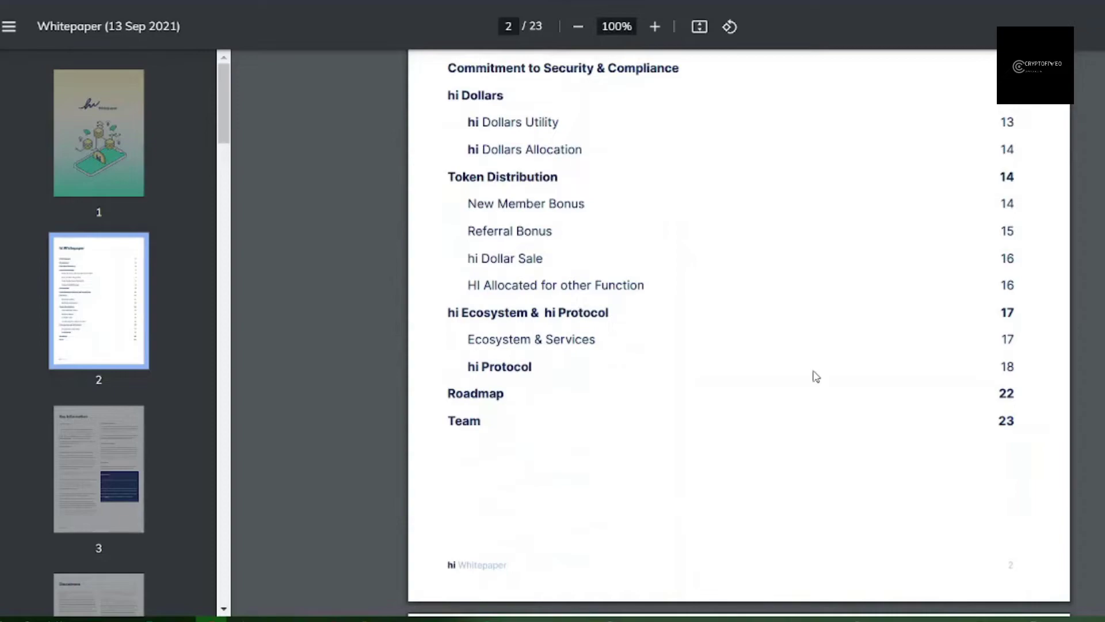
scroll(816, 375, "down", 10)
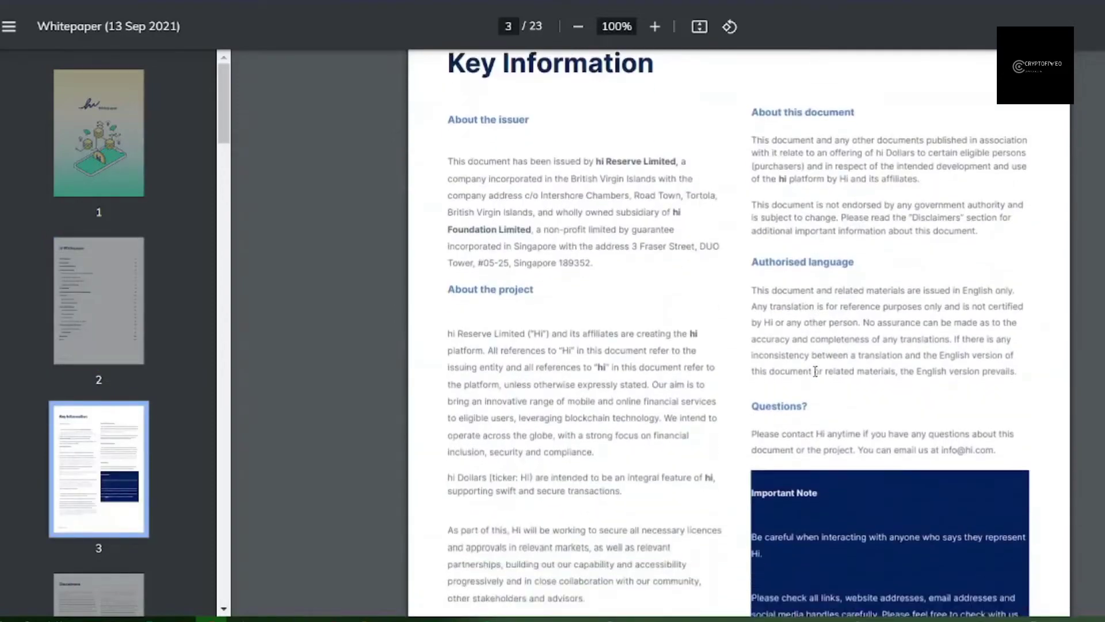
scroll(815, 371, "down", 5)
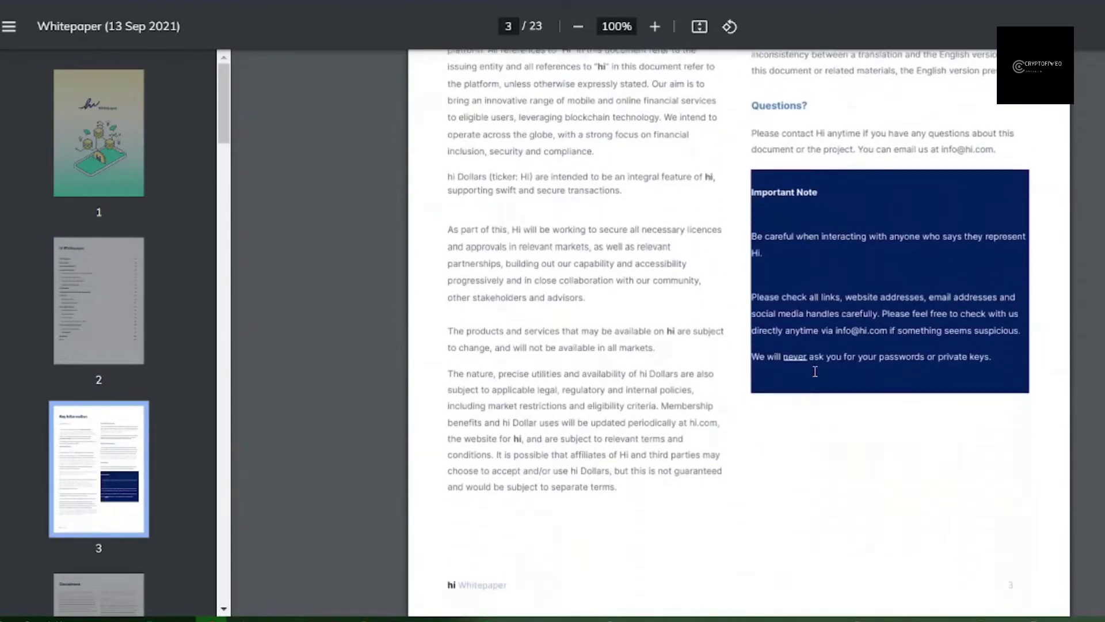
scroll(815, 371, "down", 8)
scroll(815, 371, "down", 16)
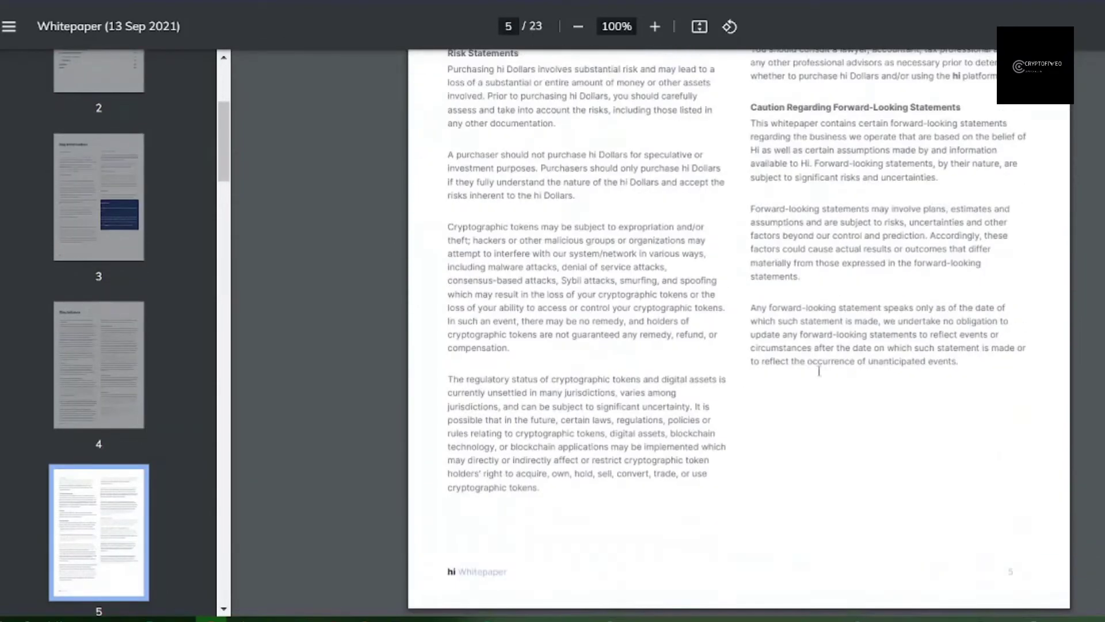
scroll(819, 370, "down", 10)
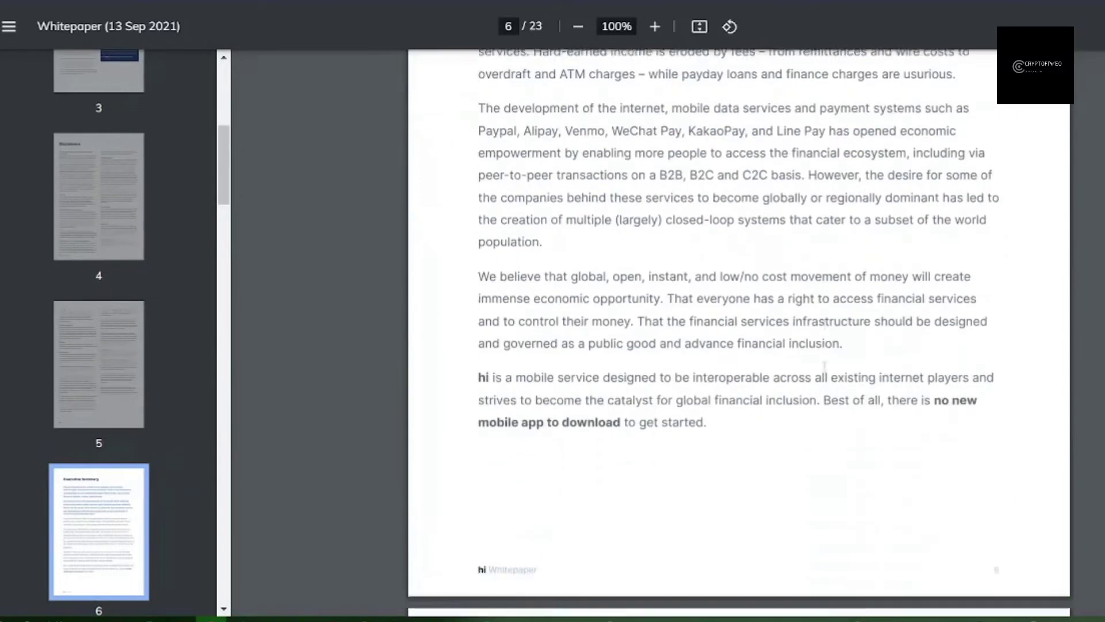
scroll(825, 365, "down", 10)
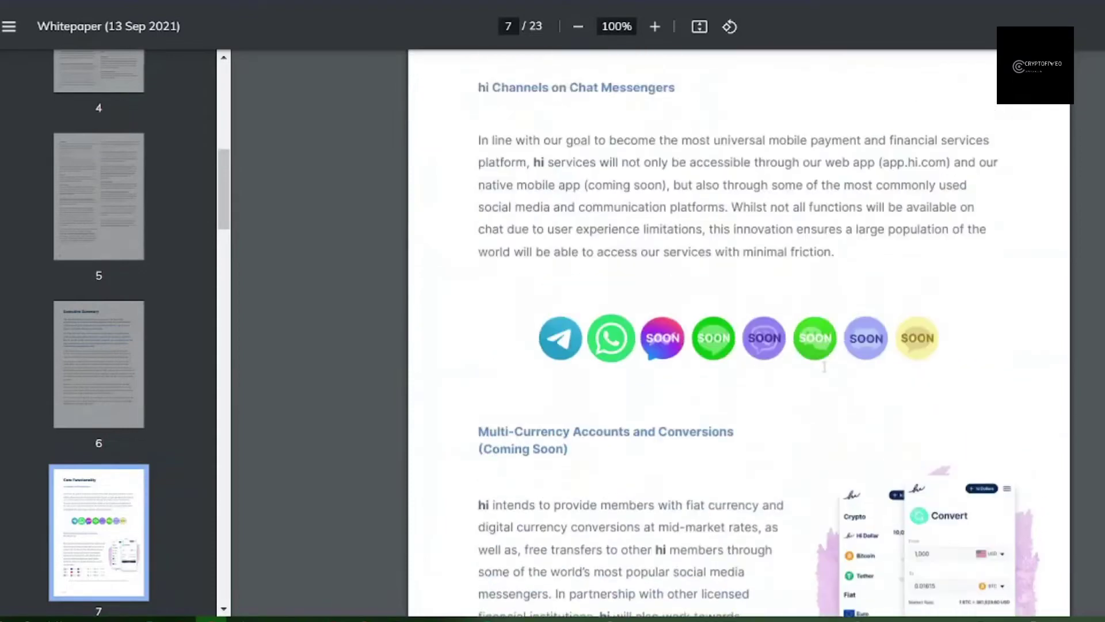
scroll(824, 367, "up", 2)
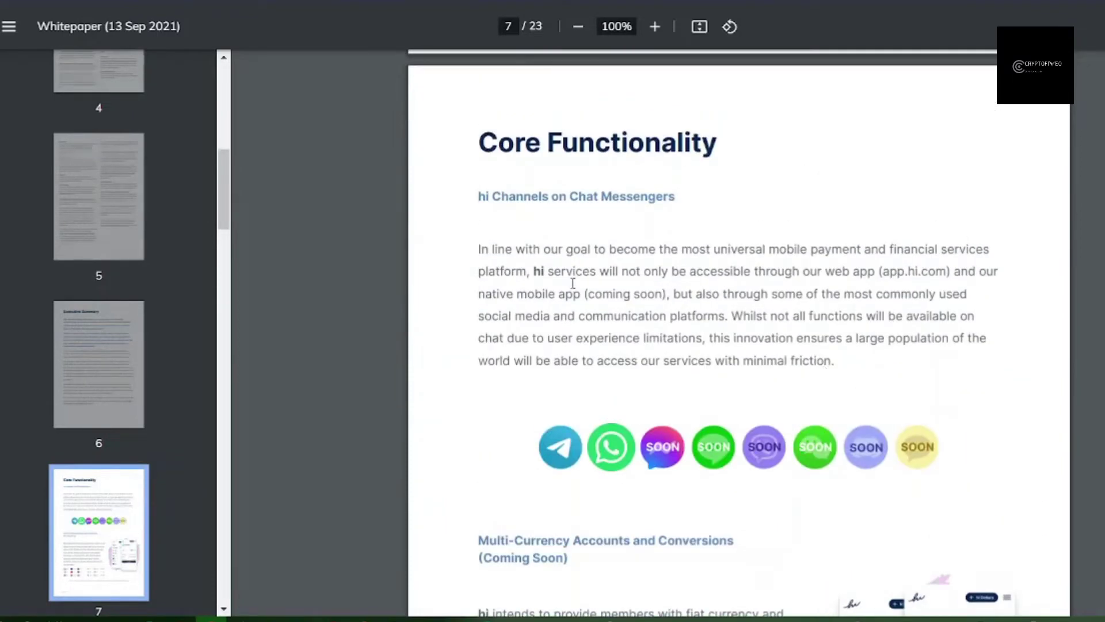
scroll(573, 283, "down", 9)
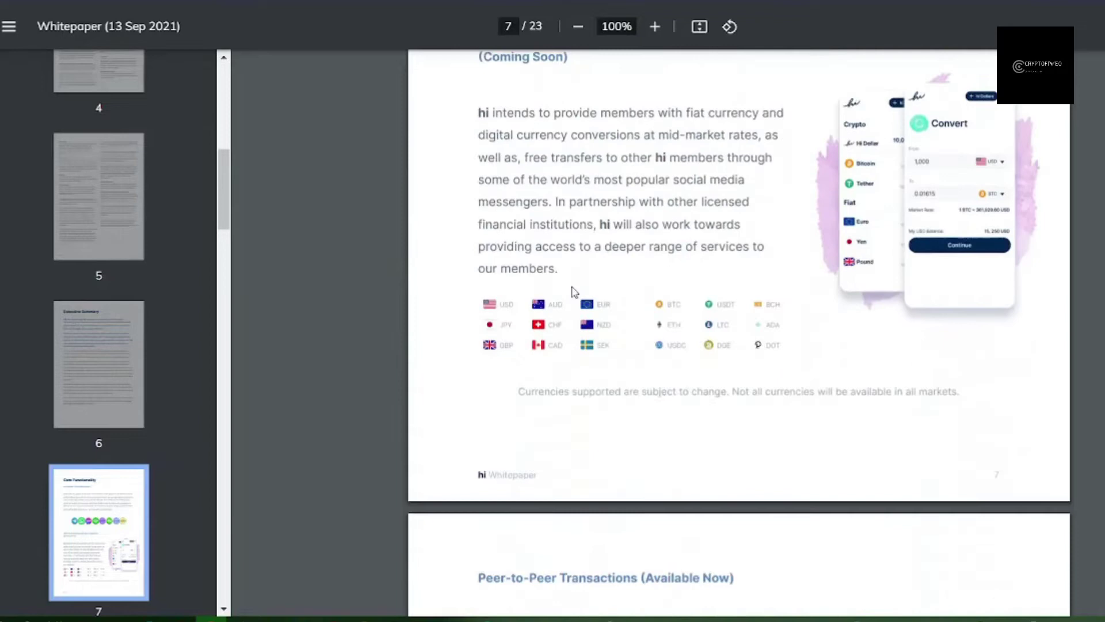
scroll(579, 291, "up", 2)
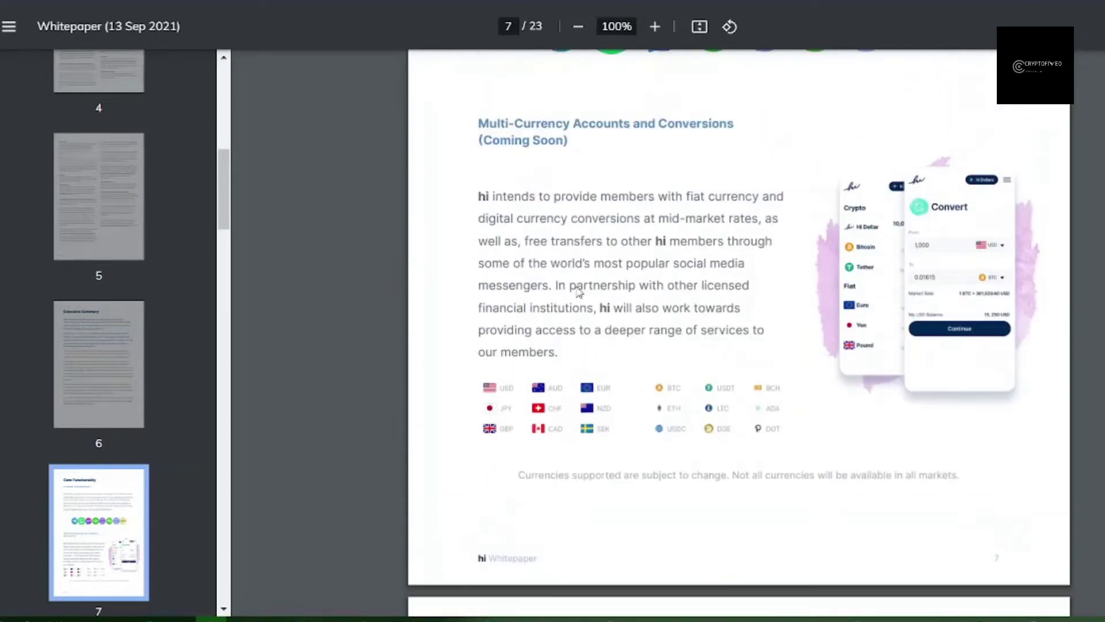
scroll(579, 292, "up", 2)
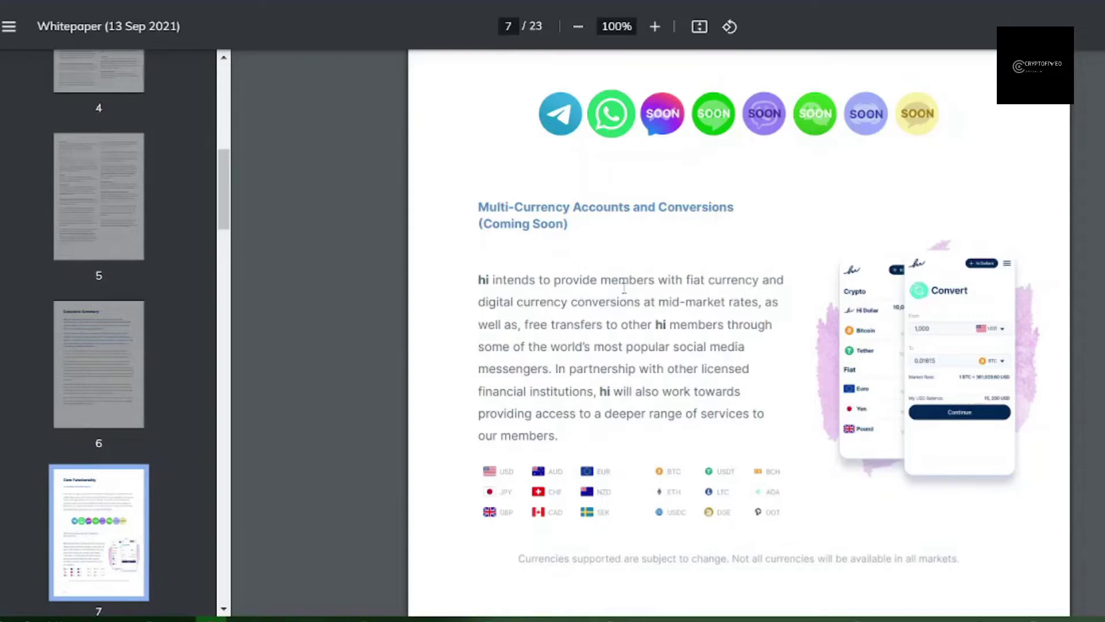
scroll(586, 403, "down", 10)
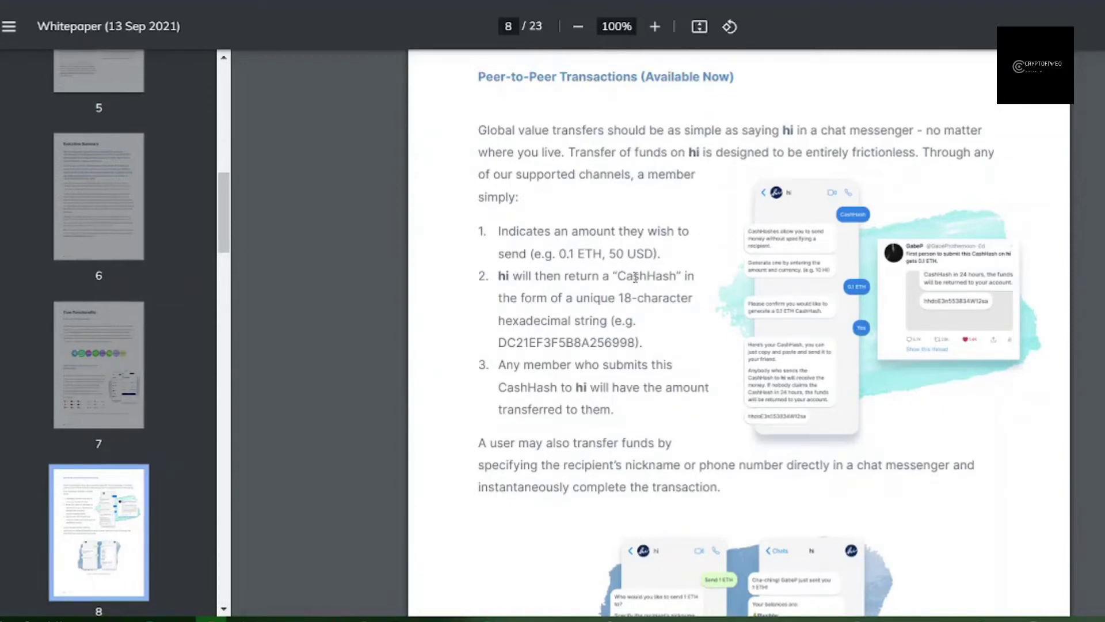
Highlight and deselect 'CashHash', then continue to page 9's Peer-to-Business Transactions section.
left_click_drag(613, 276, 684, 278)
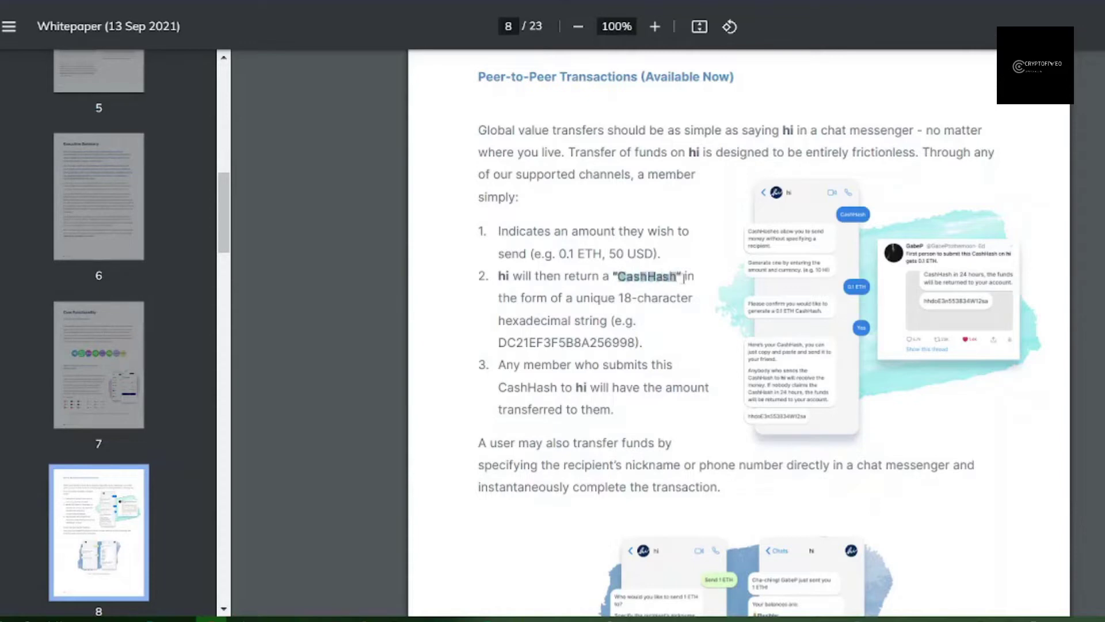
left_click(586, 300)
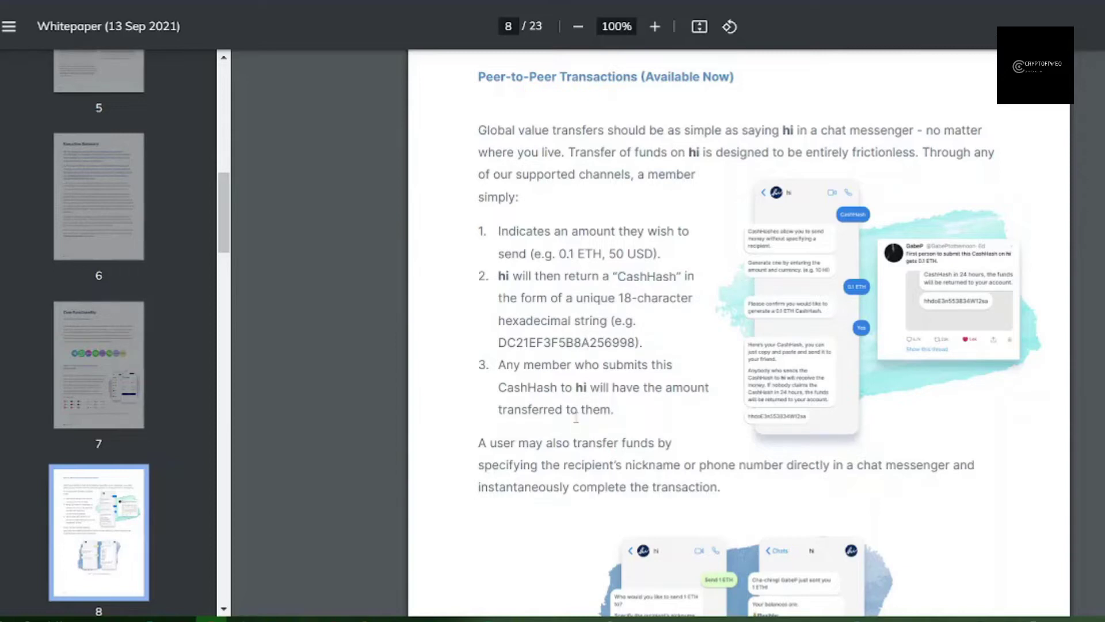
scroll(558, 506, "down", 15)
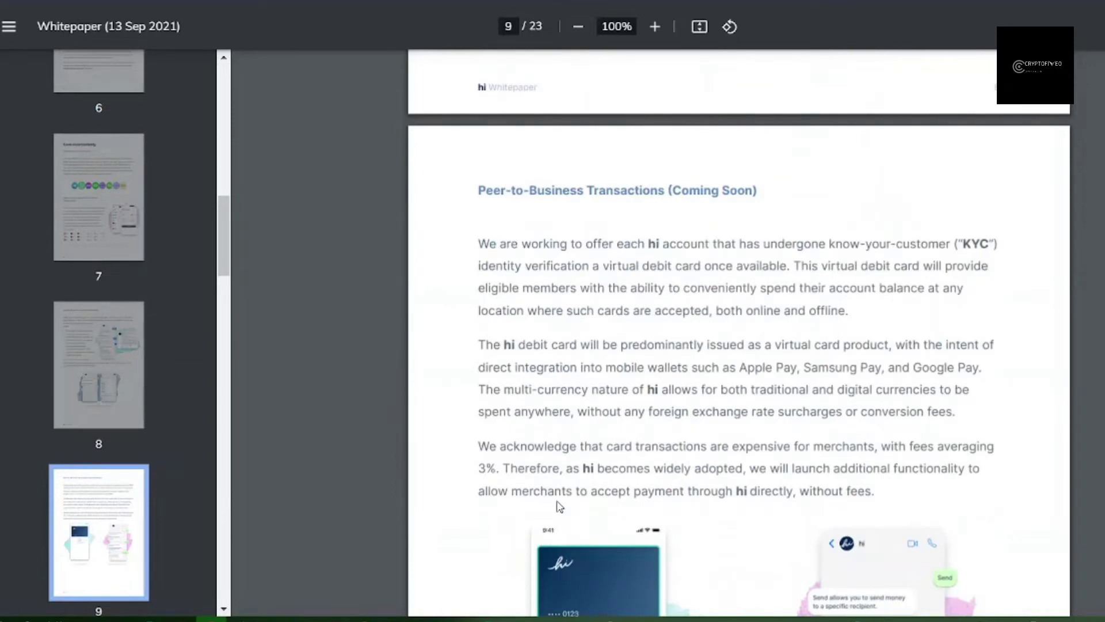
scroll(629, 419, "down", 3)
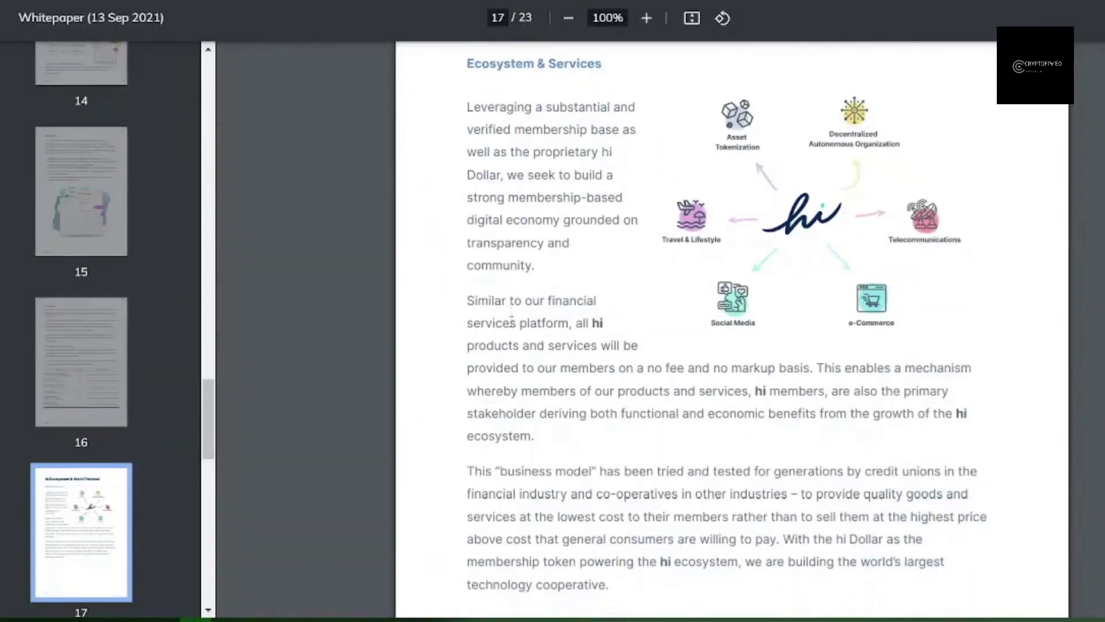
Scroll through page 18's hi Protocol features, highlighting then clearing the Consensus smart-contract passage.
scroll(511, 320, "down", 12)
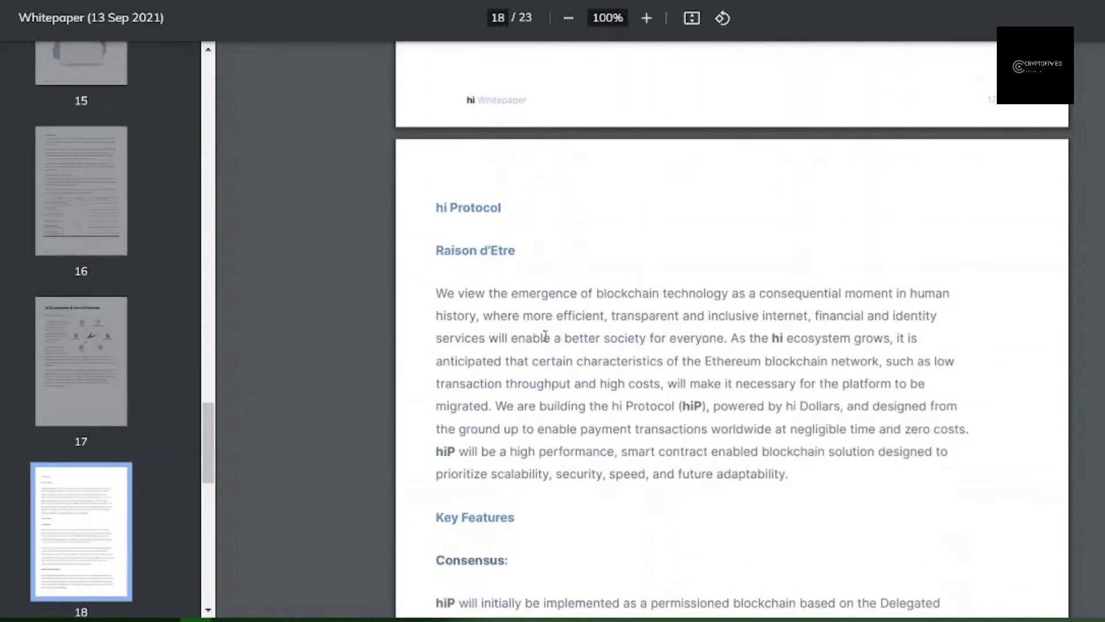
scroll(544, 337, "down", 3)
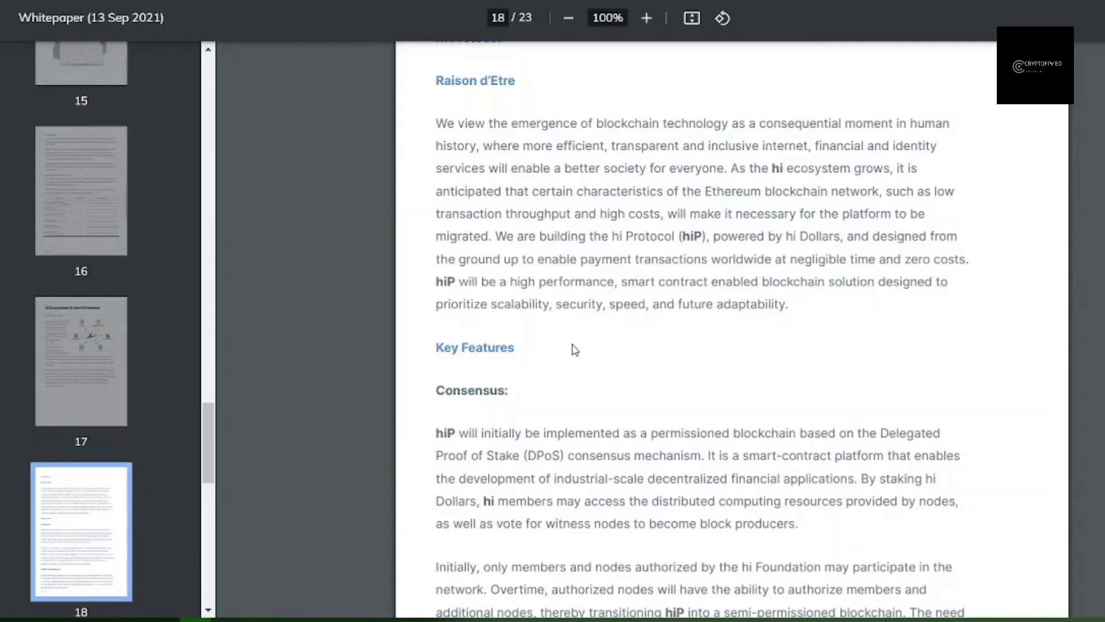
left_click_drag(743, 458, 899, 458)
left_click_drag(790, 472, 856, 483)
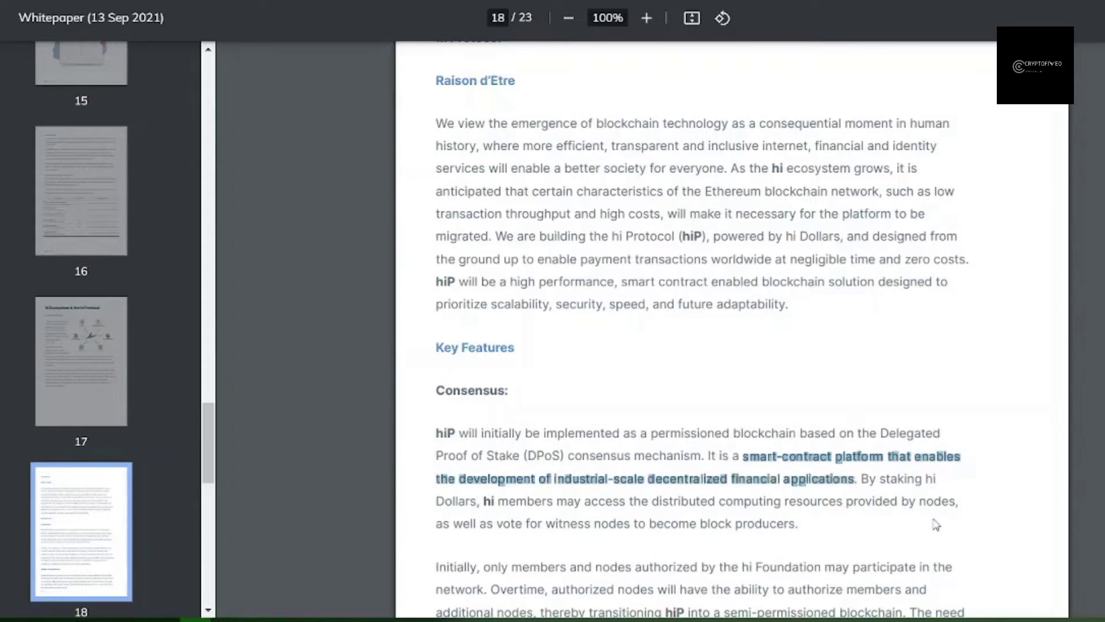
left_click(643, 506)
scroll(582, 522, "down", 6)
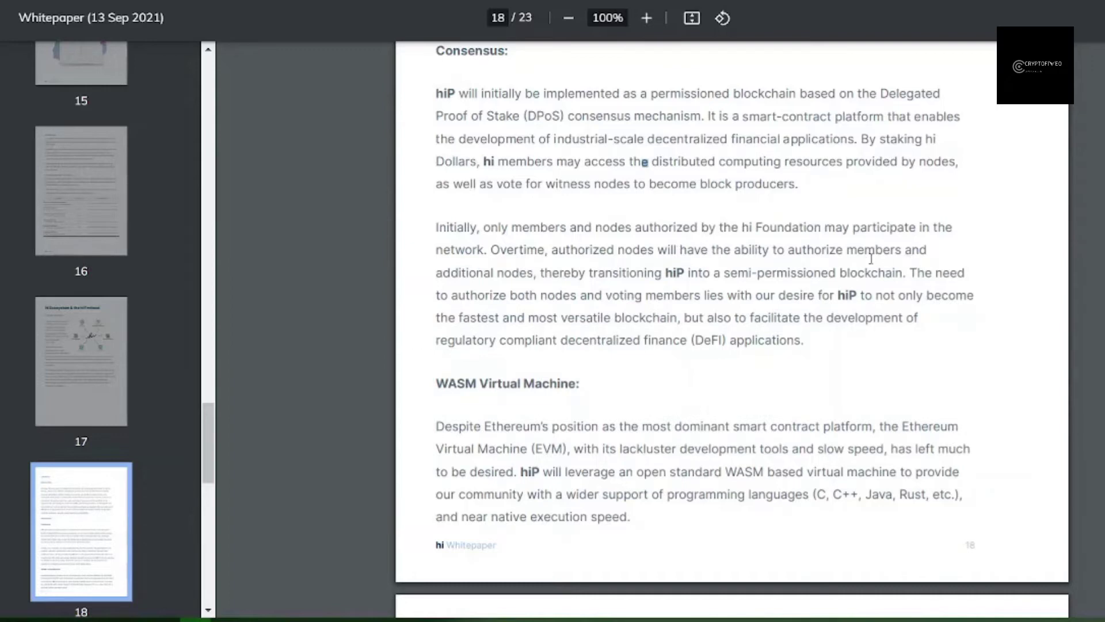
scroll(521, 406, "down", 2)
scroll(521, 406, "down", 3)
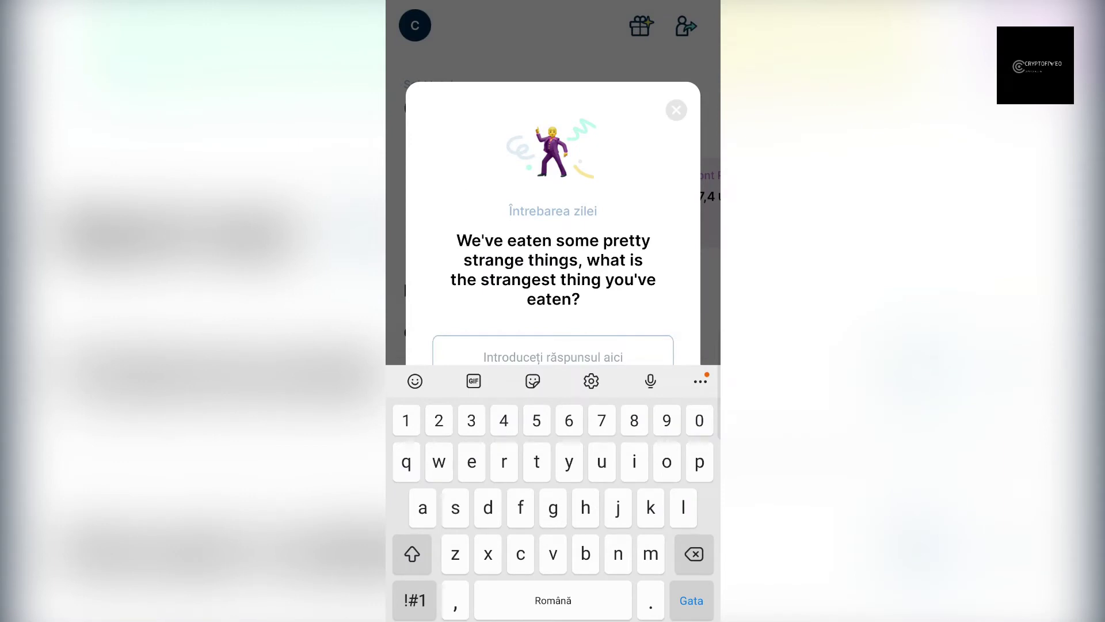
Submit 'frogs' as the answer to the question of the day.
type("frog")
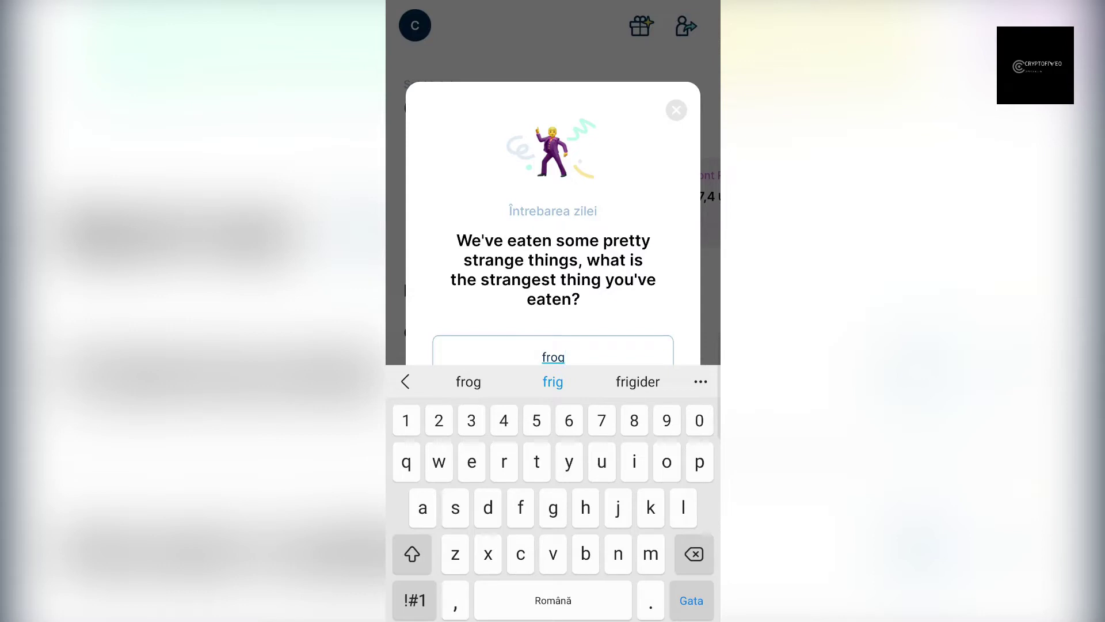
type("s")
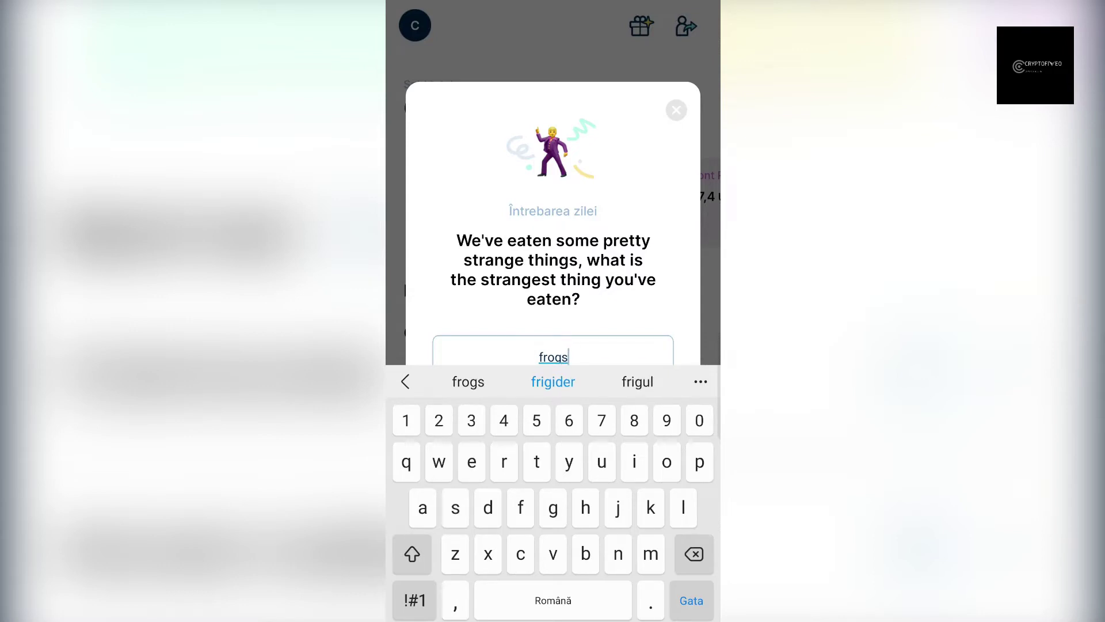
key("Return")
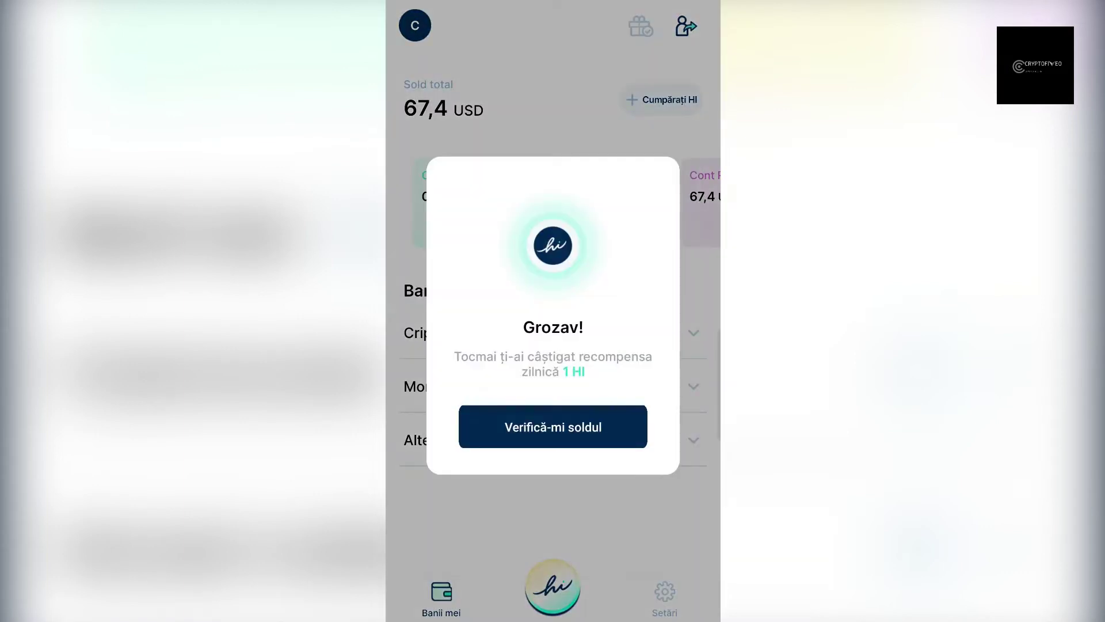
Review the hi Dollars reward history, then return to the wallet showing 68,45 USD.
left_click(554, 427)
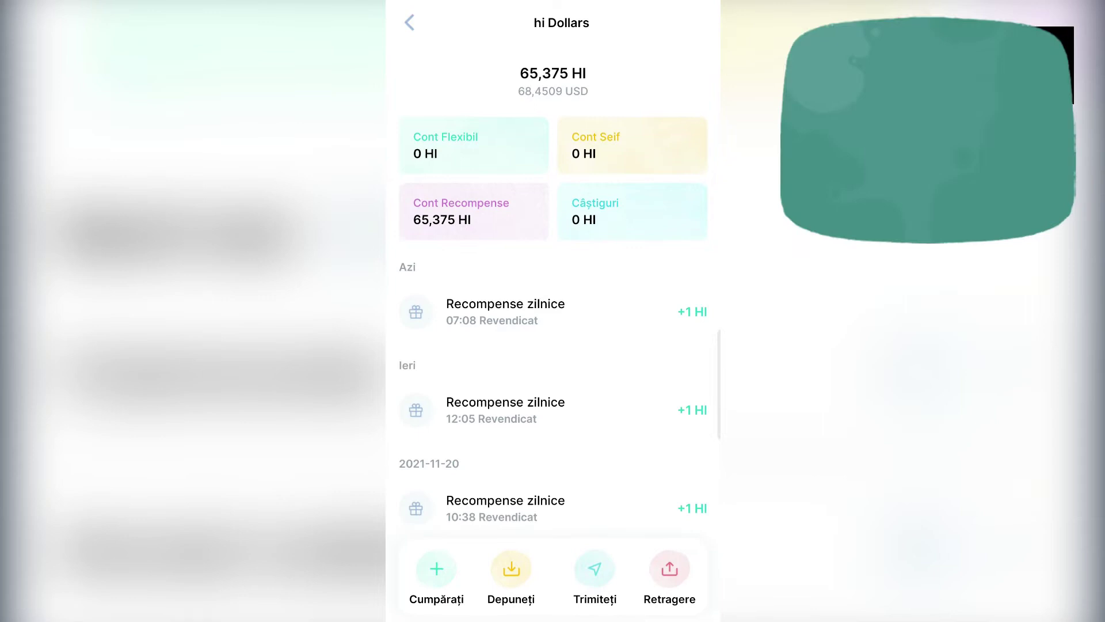
scroll(553, 288, "down", 3)
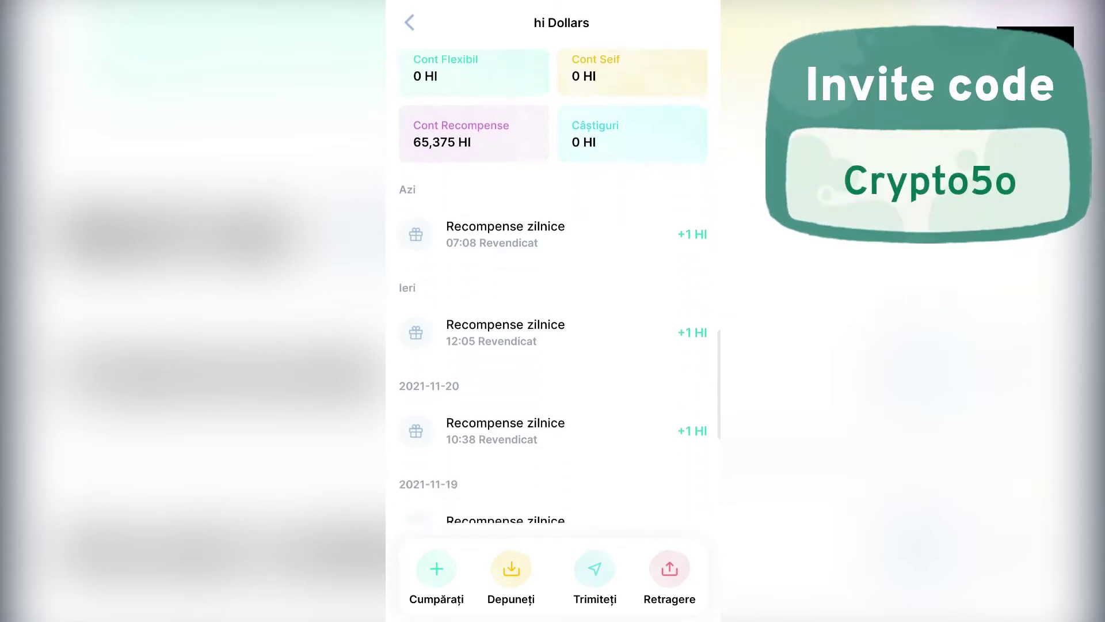
scroll(553, 288, "down", 7)
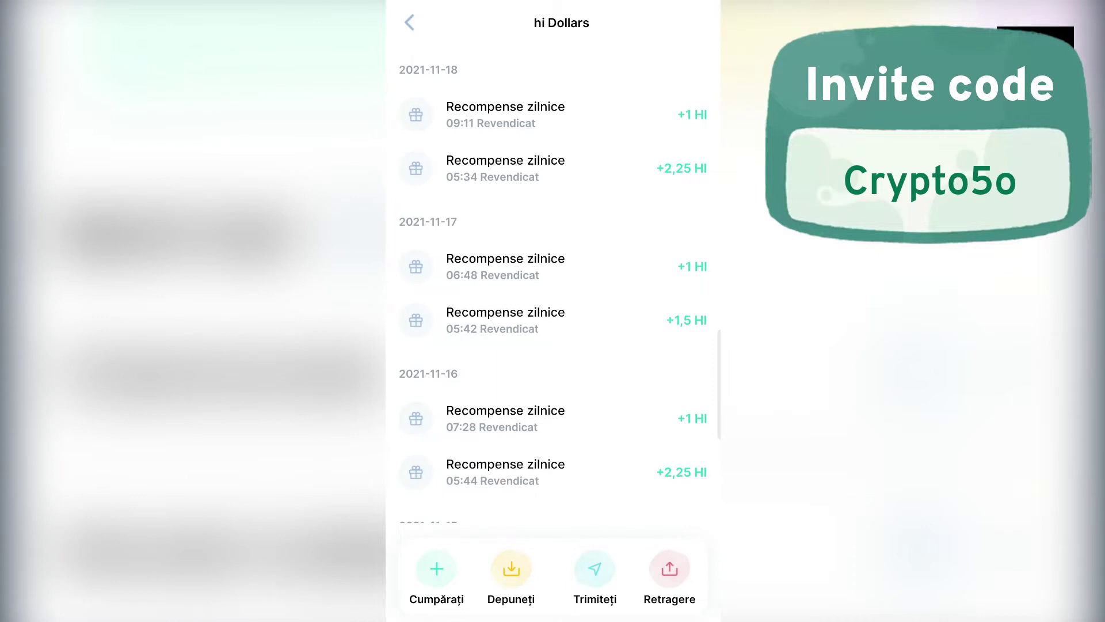
scroll(554, 287, "down", 3)
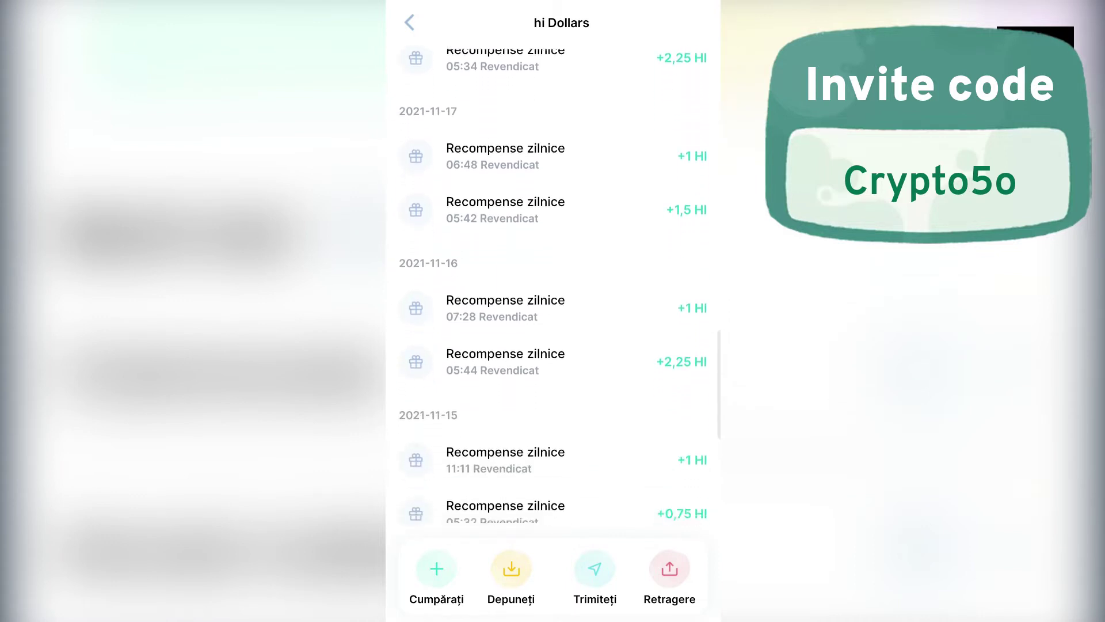
scroll(553, 287, "down", 9)
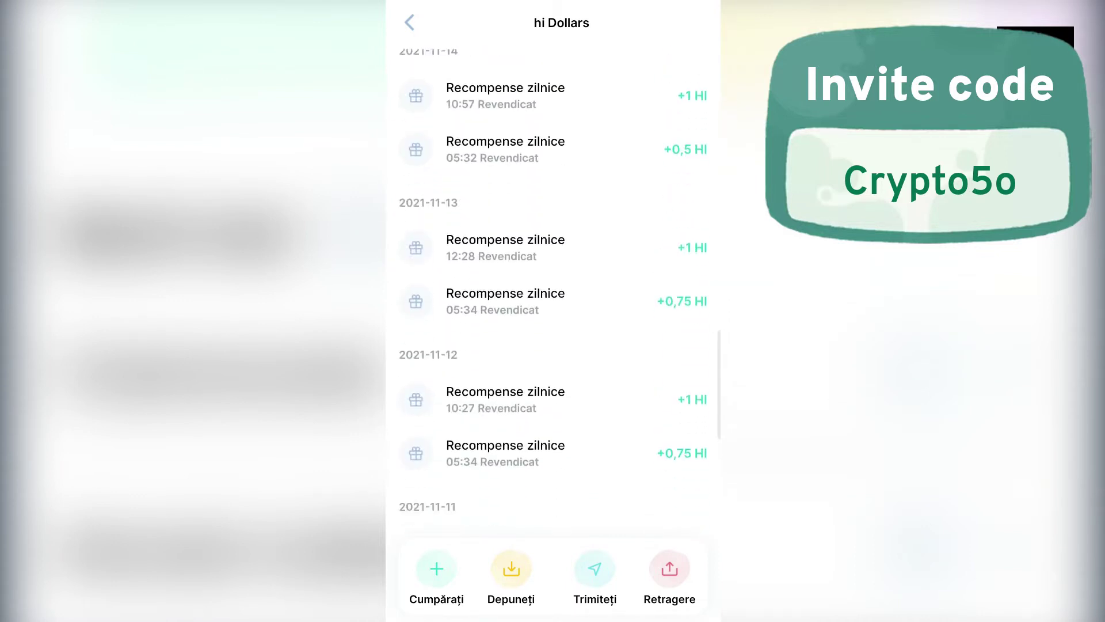
scroll(554, 288, "down", 3)
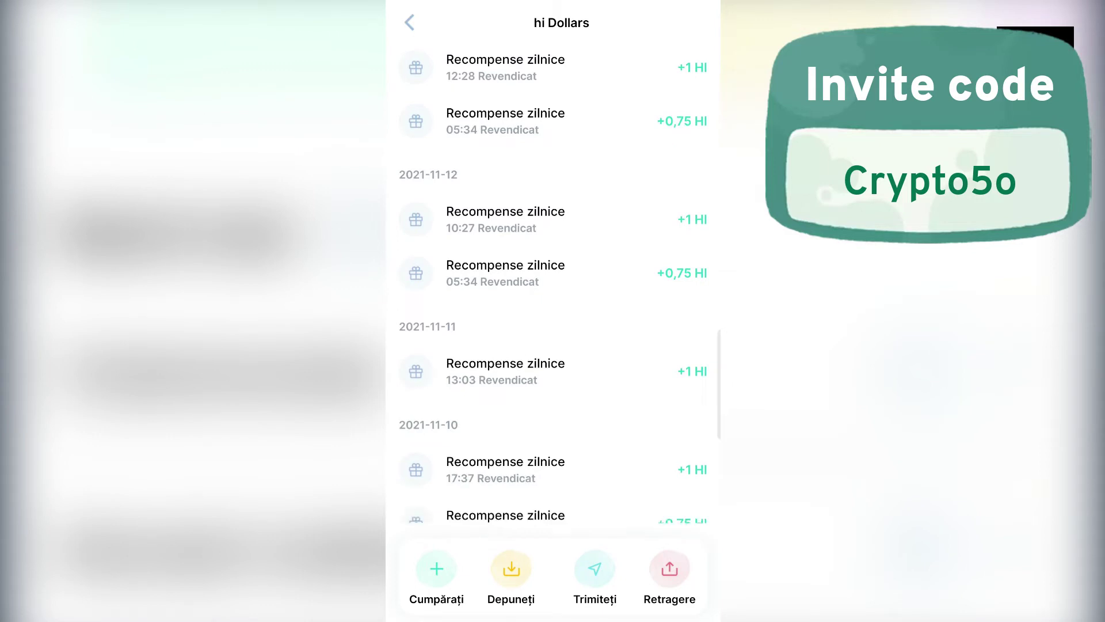
scroll(553, 288, "up", 15)
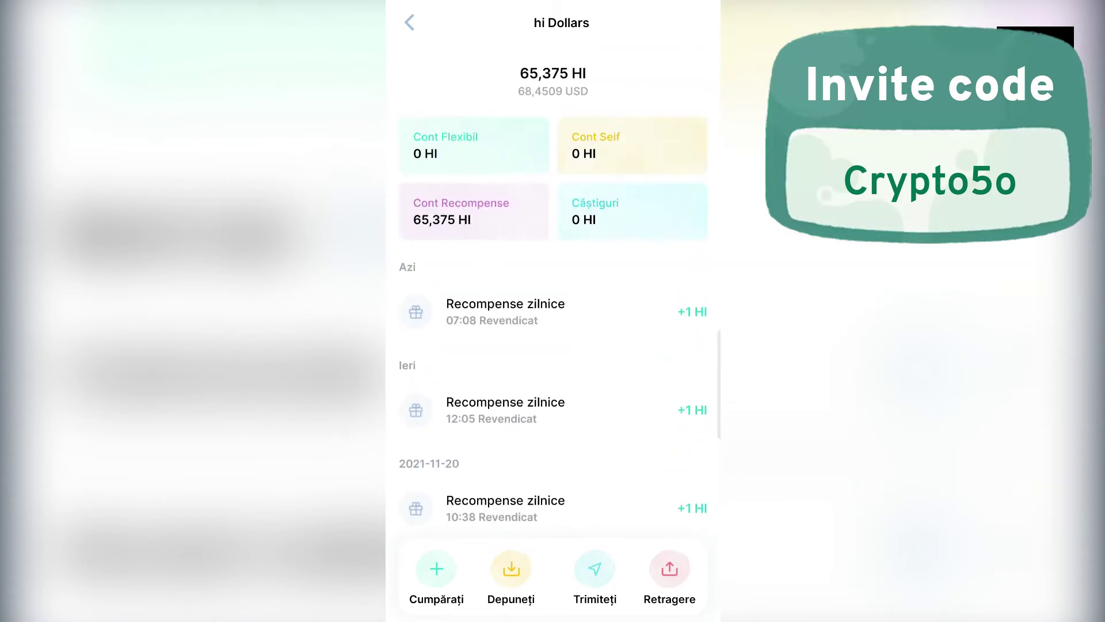
key("Escape")
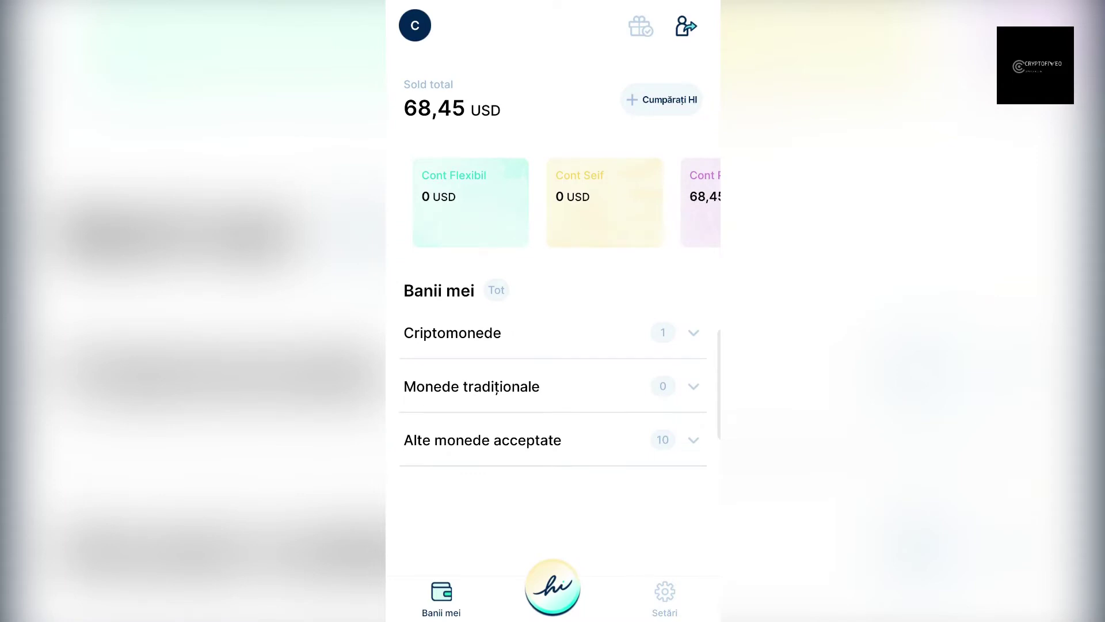
left_click(664, 598)
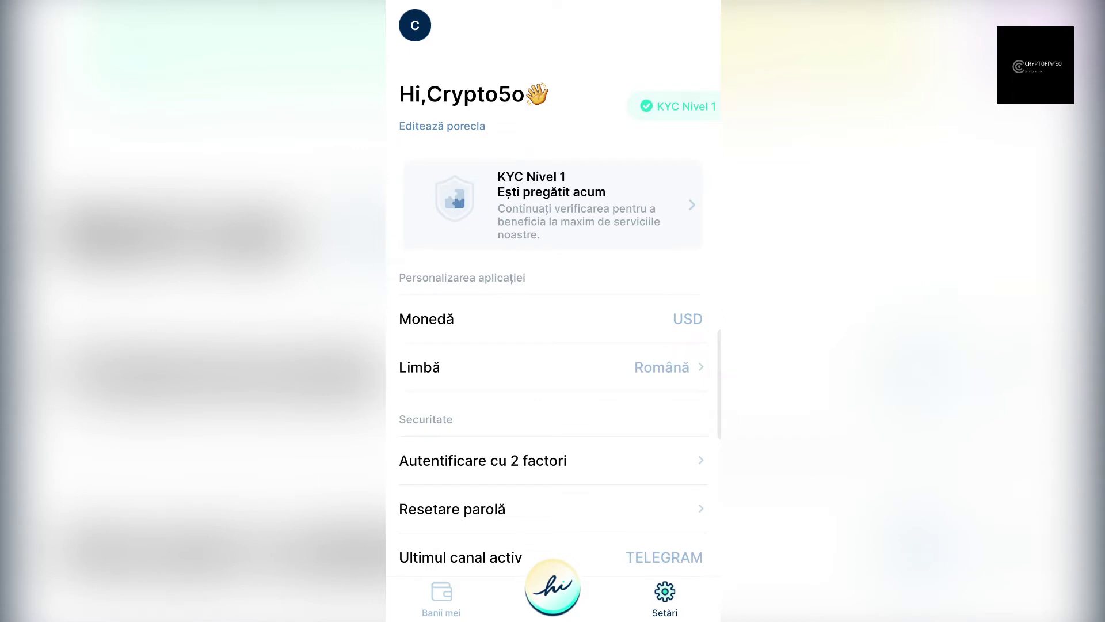
scroll(552, 305, "down", 3)
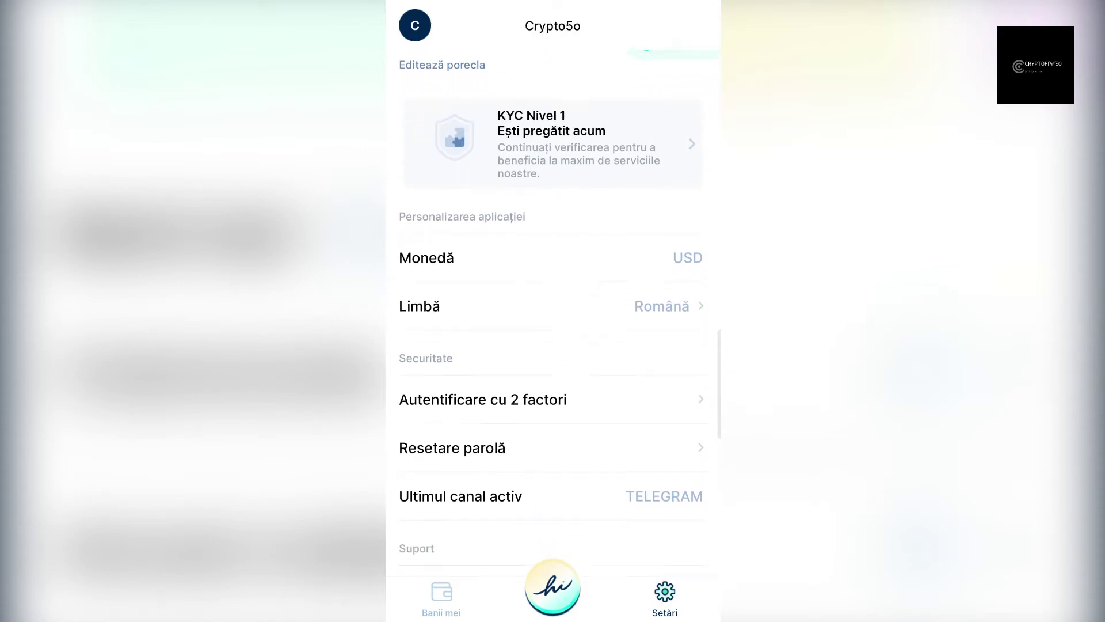
scroll(553, 305, "down", 5)
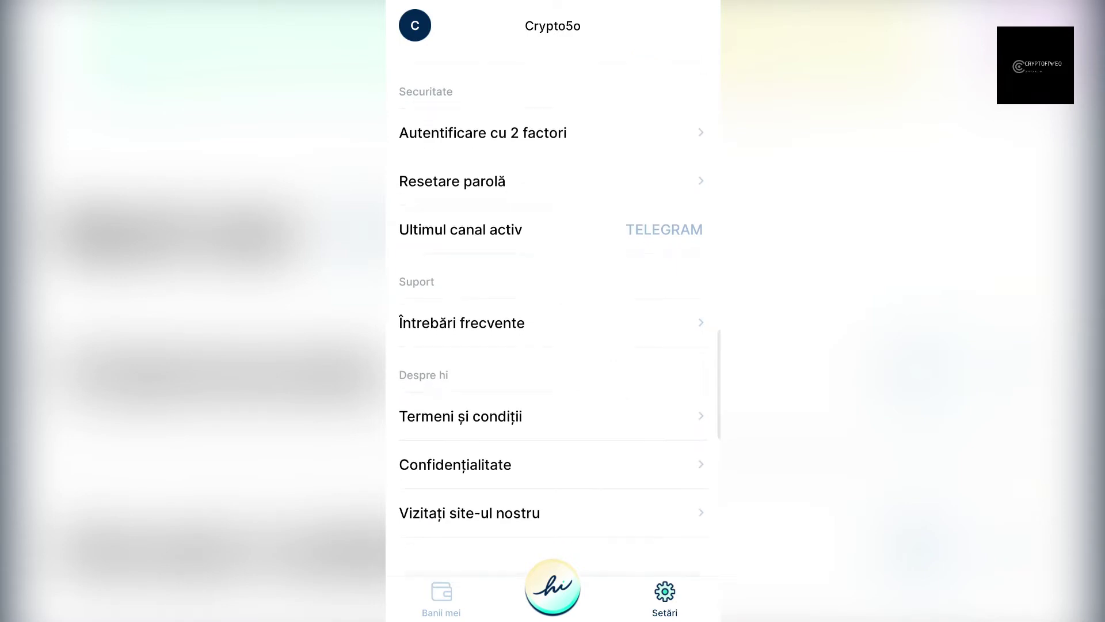
scroll(553, 305, "down", 3)
scroll(553, 305, "up", 4)
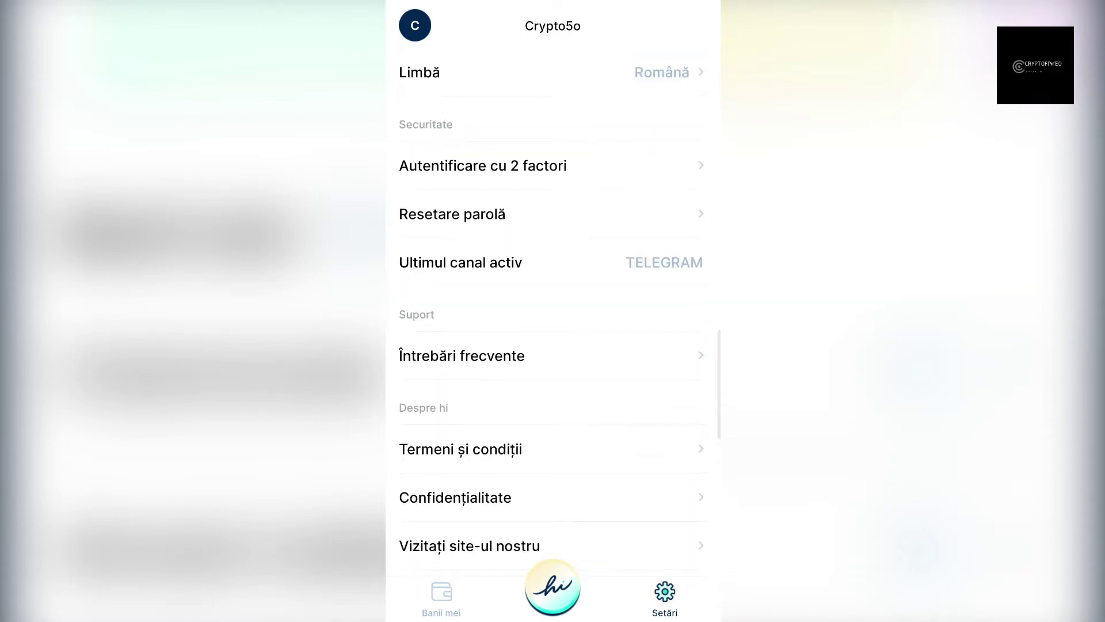
scroll(552, 305, "down", 4)
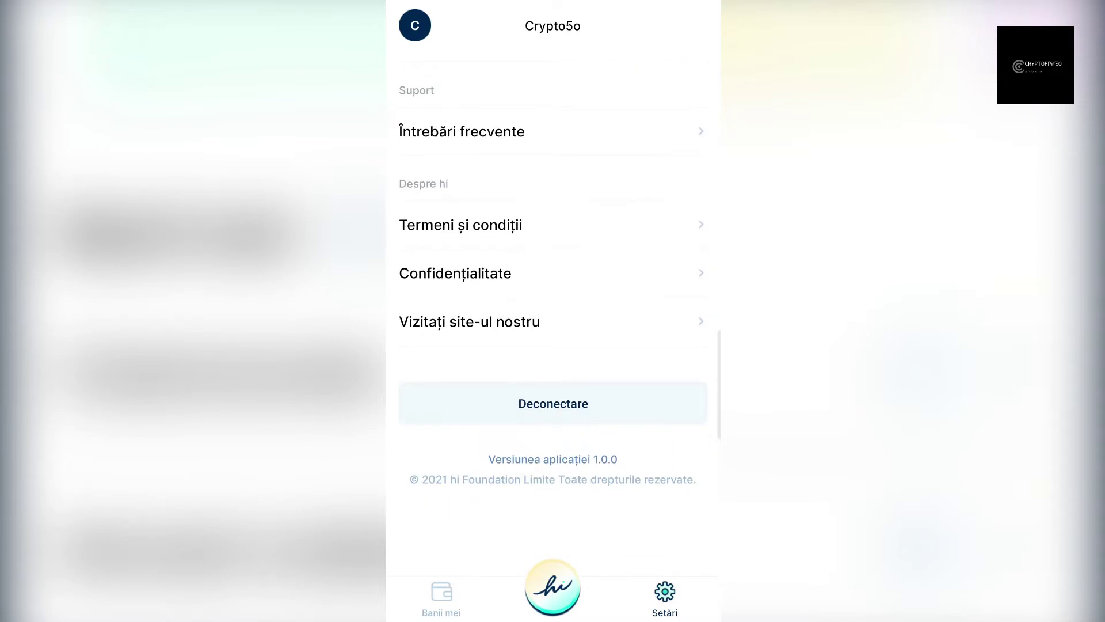
scroll(552, 305, "up", 8)
left_click(553, 587)
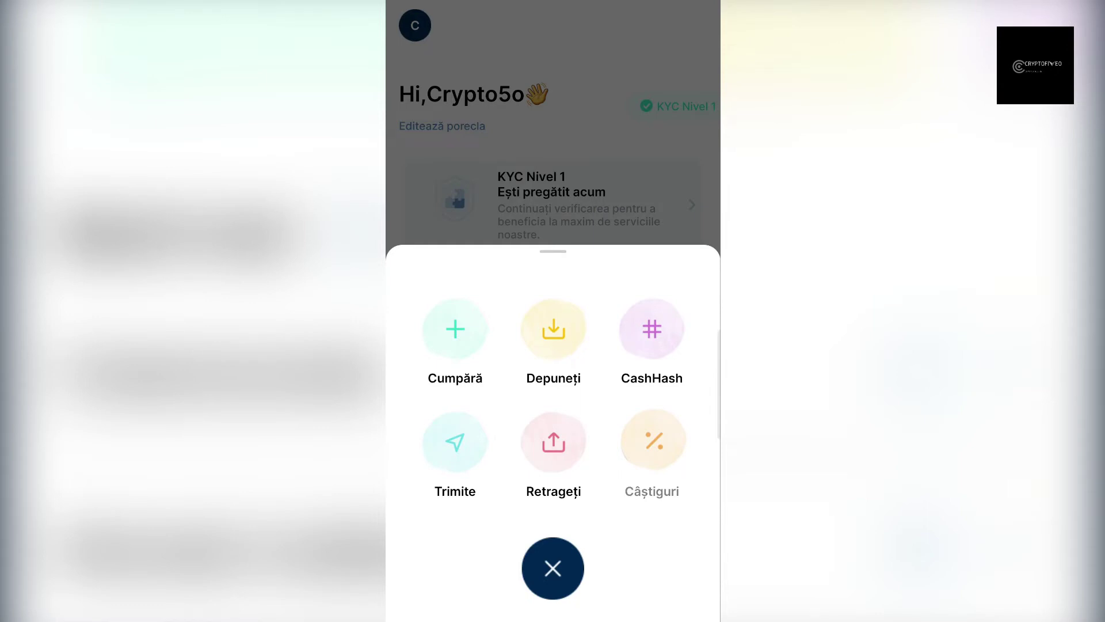
left_click(653, 454)
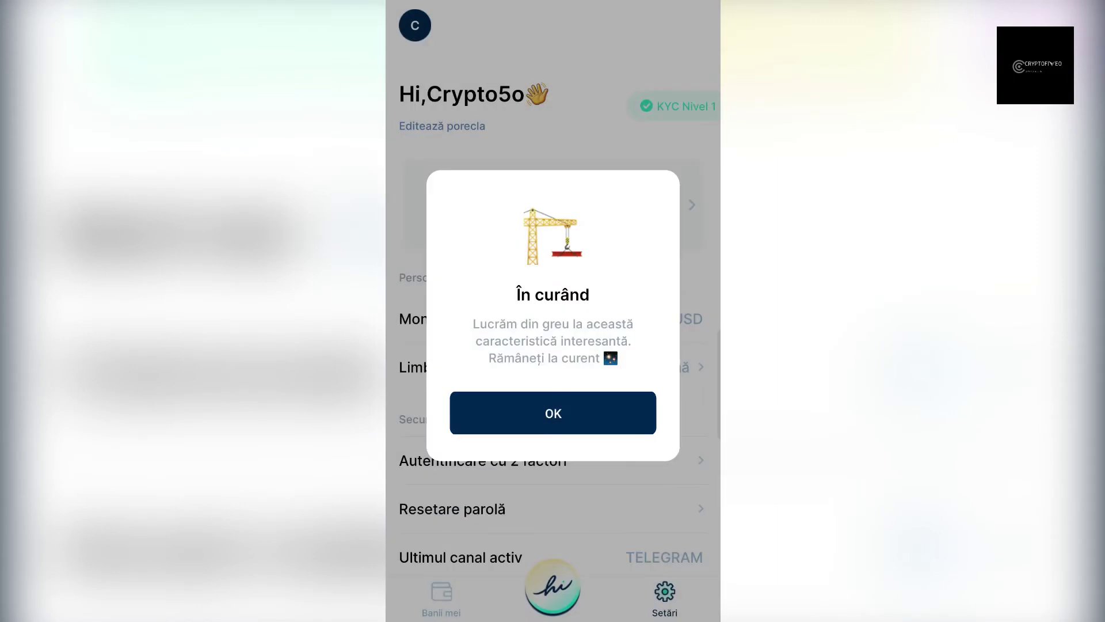
left_click(553, 412)
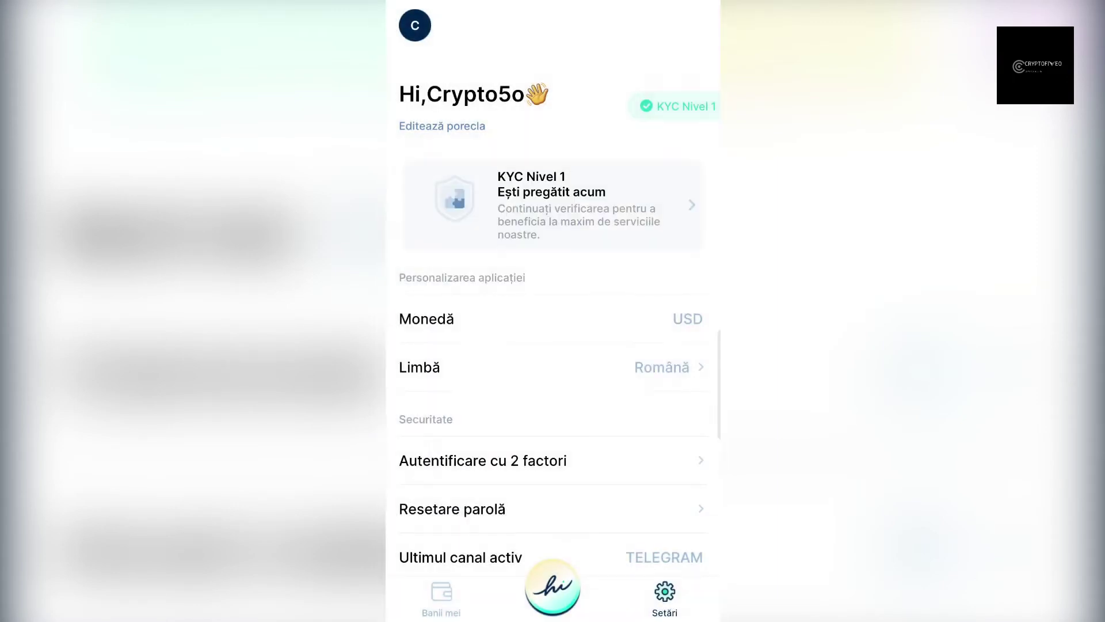
Answer the daily question with 'frogs' again and claim the 1 HI reward.
left_click(552, 587)
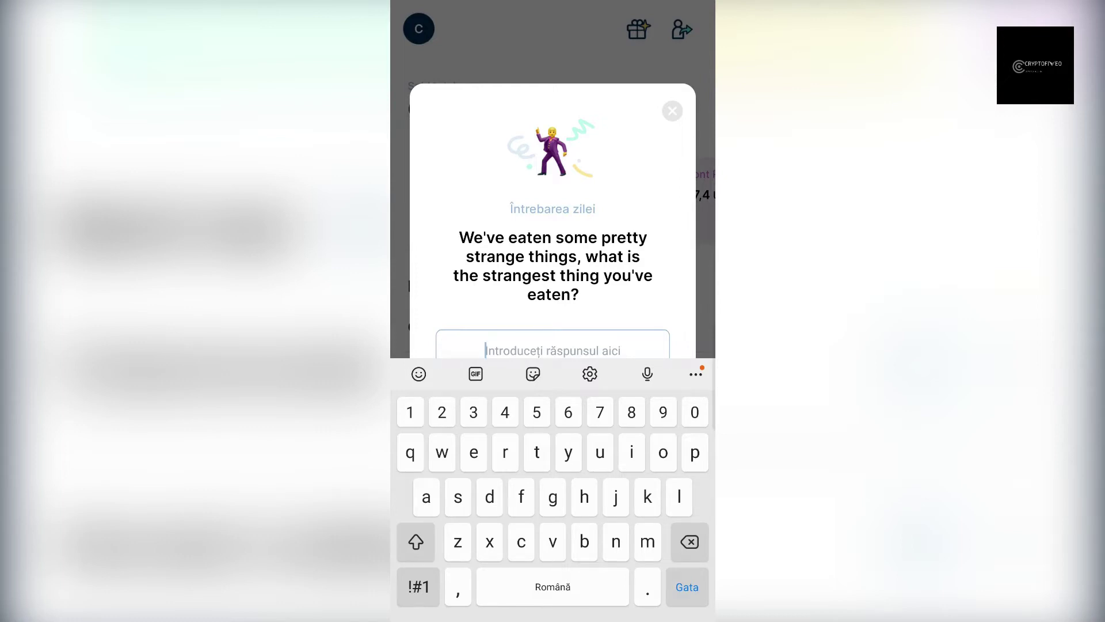
type("frog")
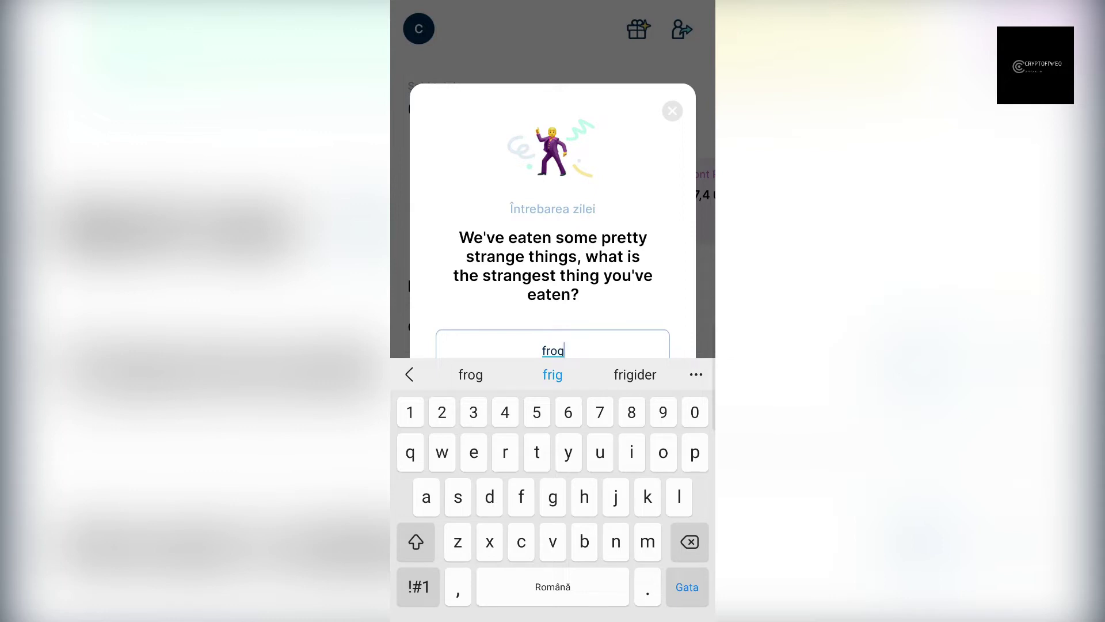
type("s")
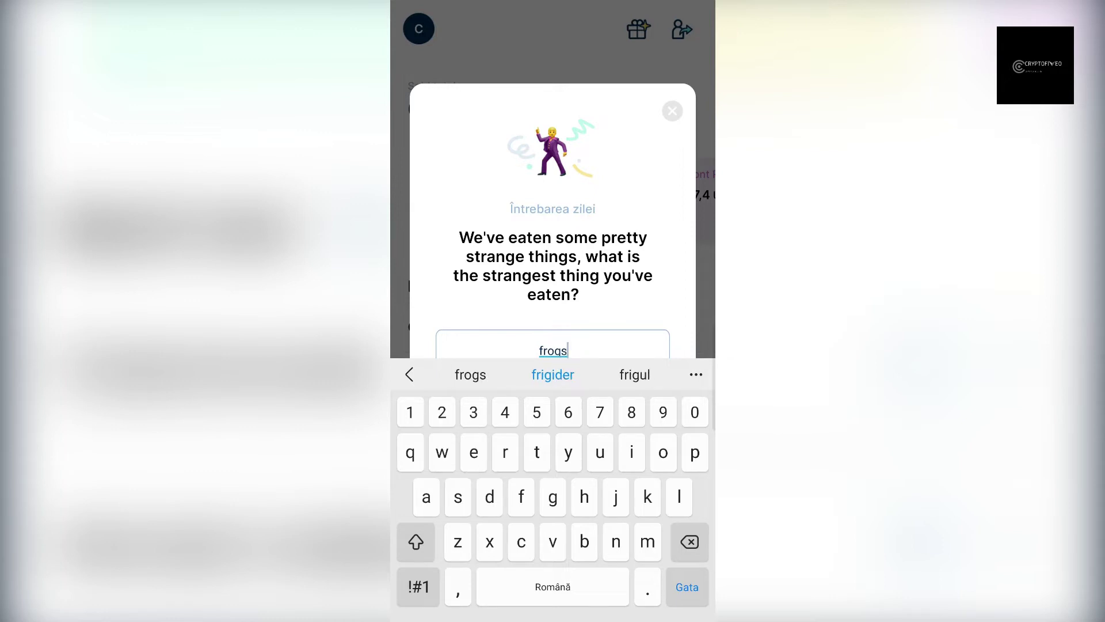
key("Return")
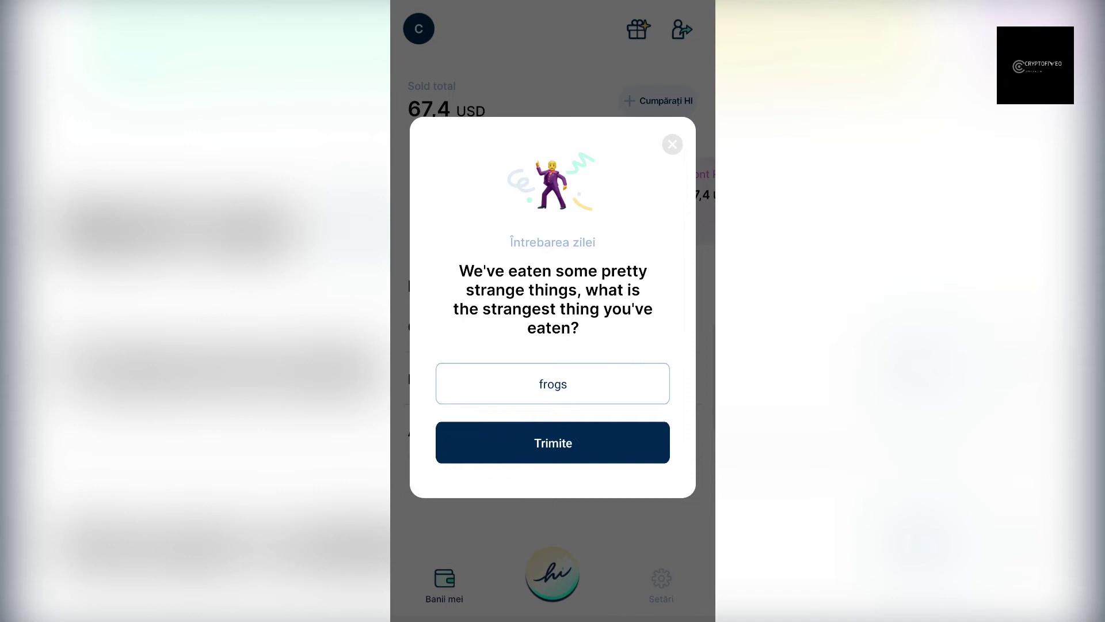
left_click(553, 443)
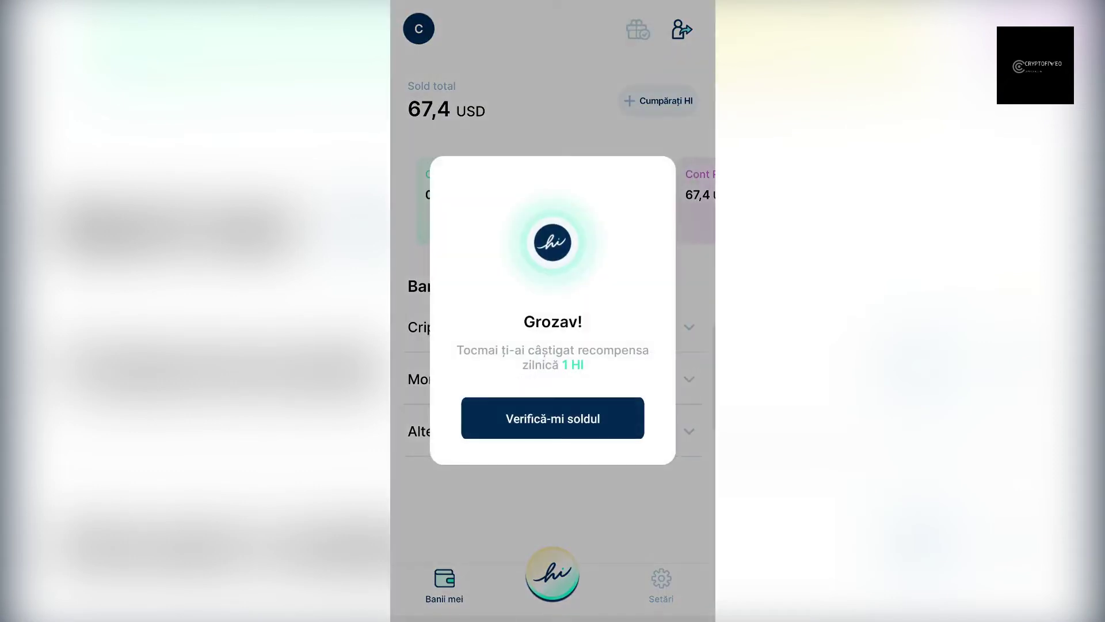
left_click(553, 418)
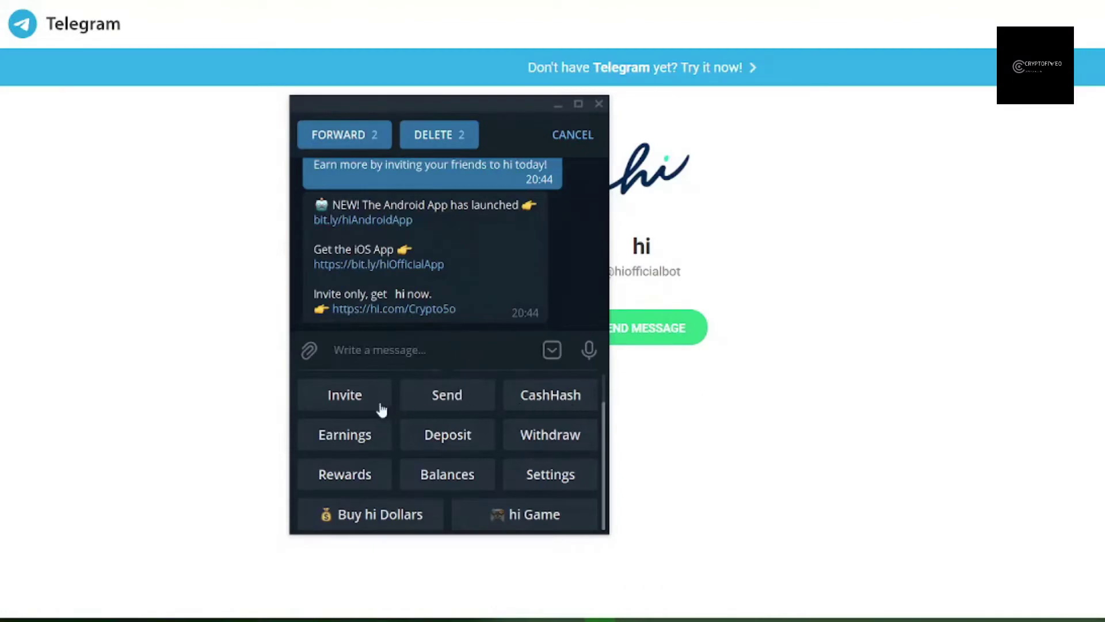
Ask the hi bot for invite details, select the LOW FEES message, and start the bot.
left_click(347, 397)
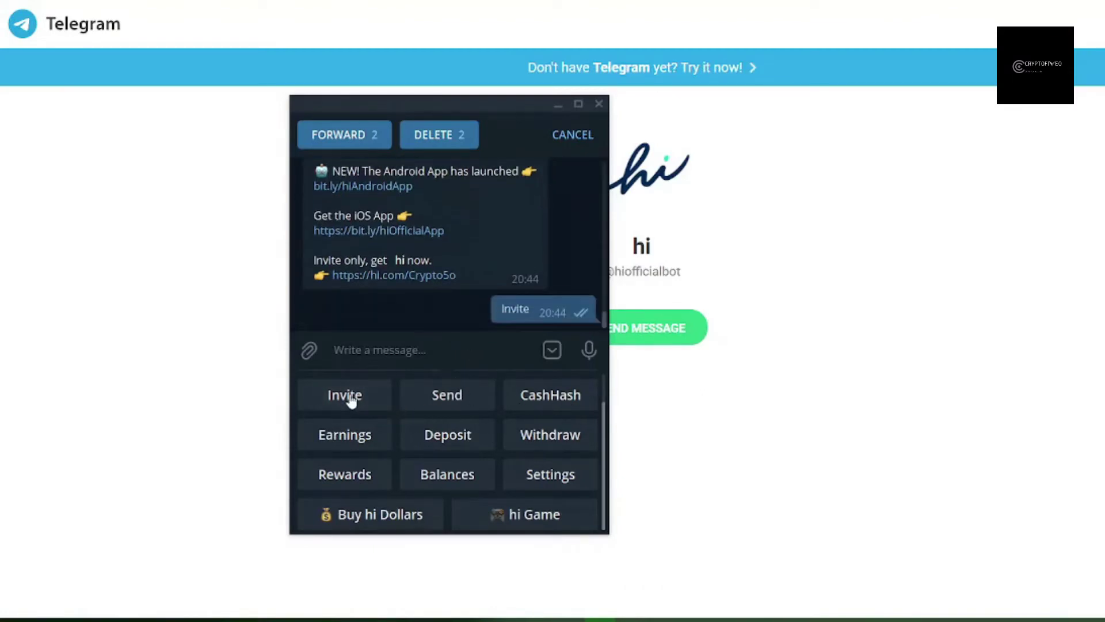
scroll(553, 253, "up", 5)
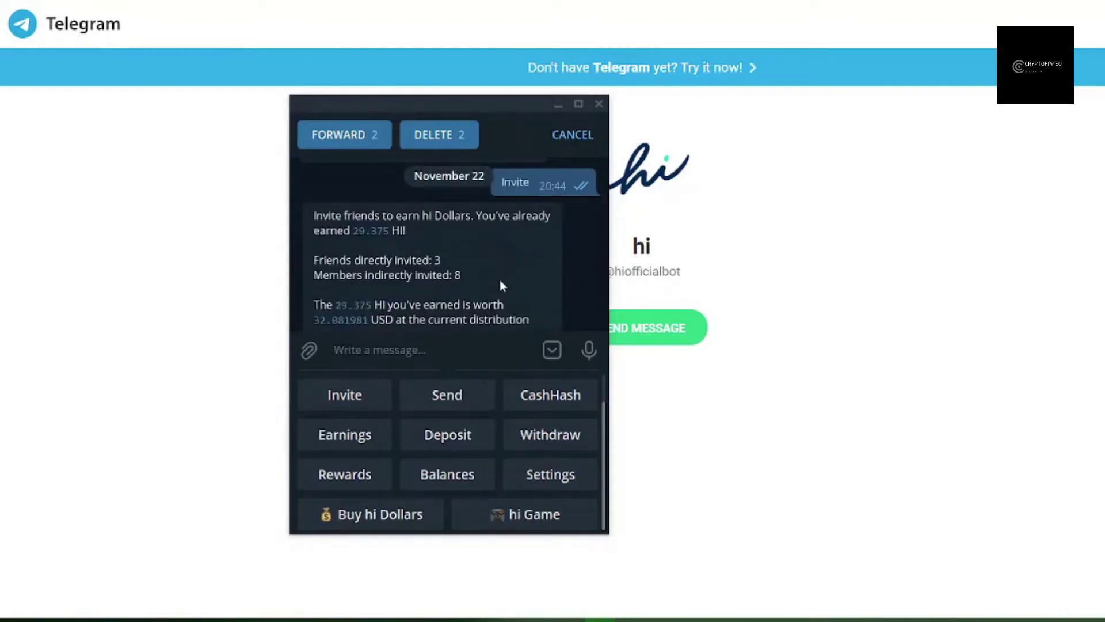
scroll(500, 281, "down", 5)
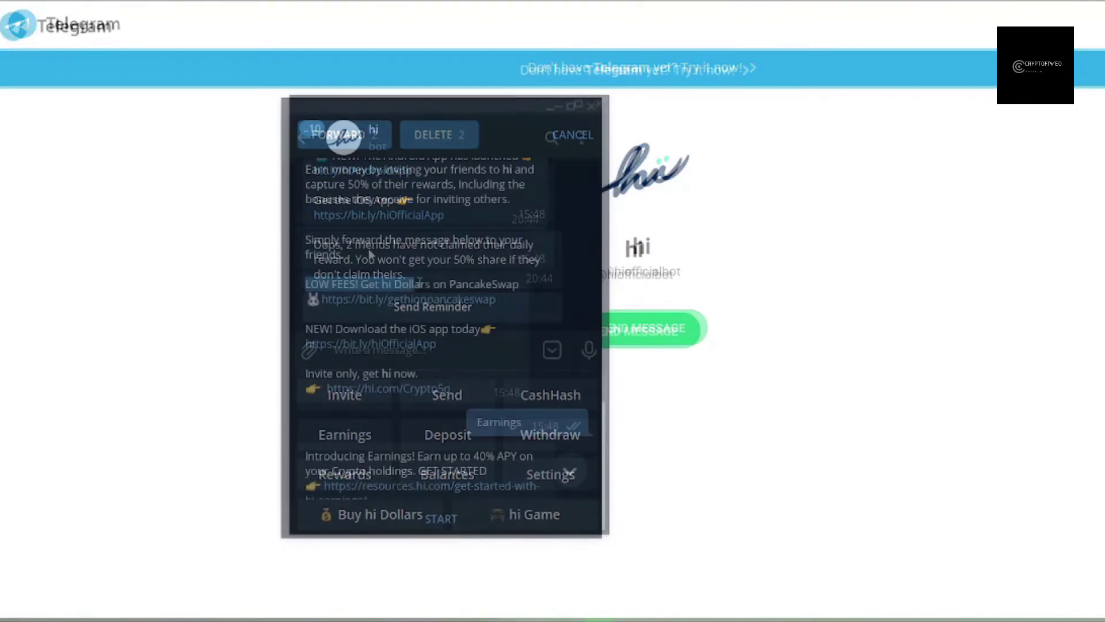
left_click_drag(305, 284, 536, 393)
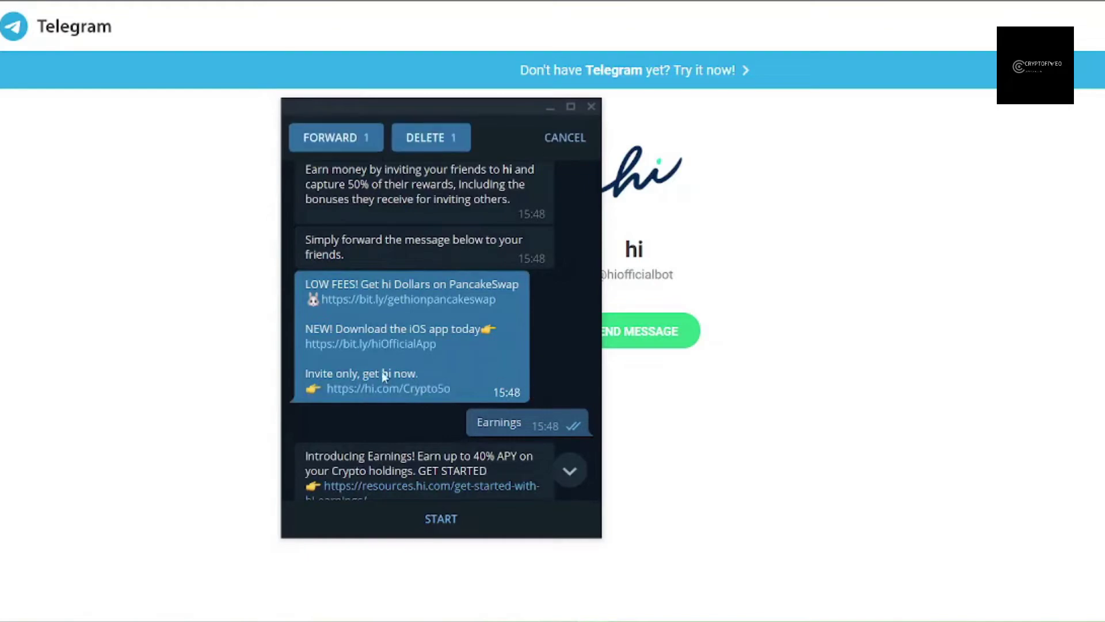
scroll(428, 446, "down", 2)
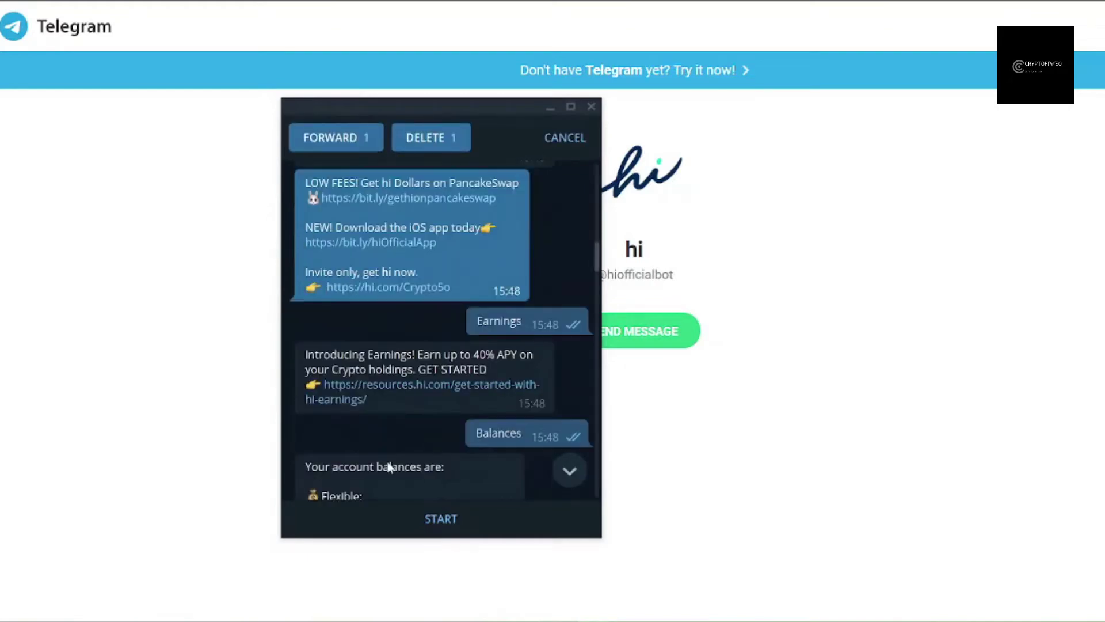
left_click(429, 520)
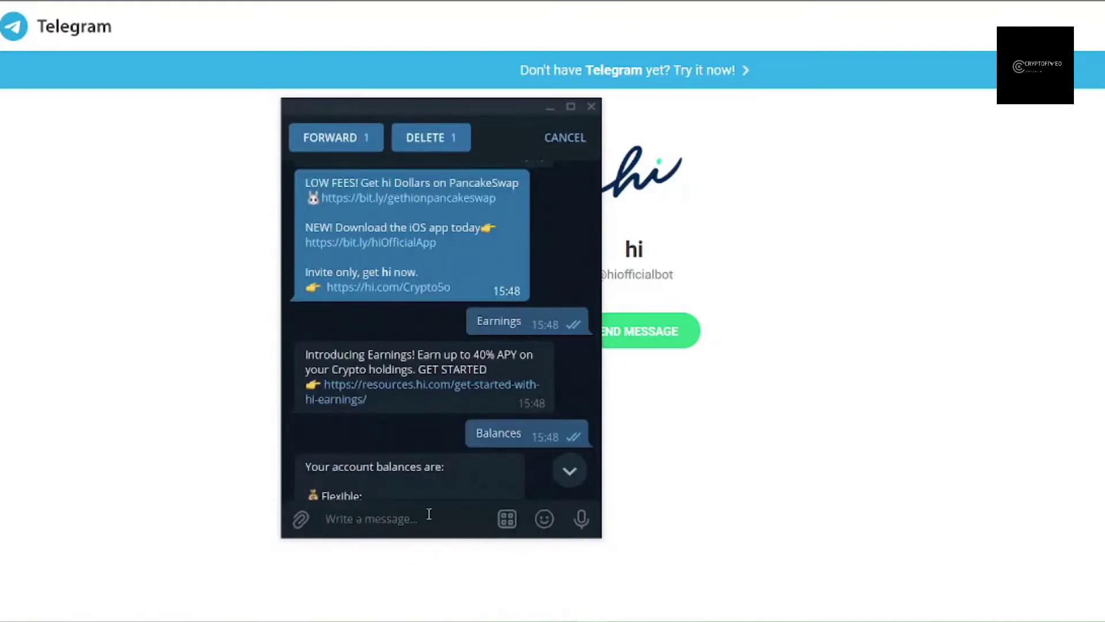
scroll(420, 454, "down", 1)
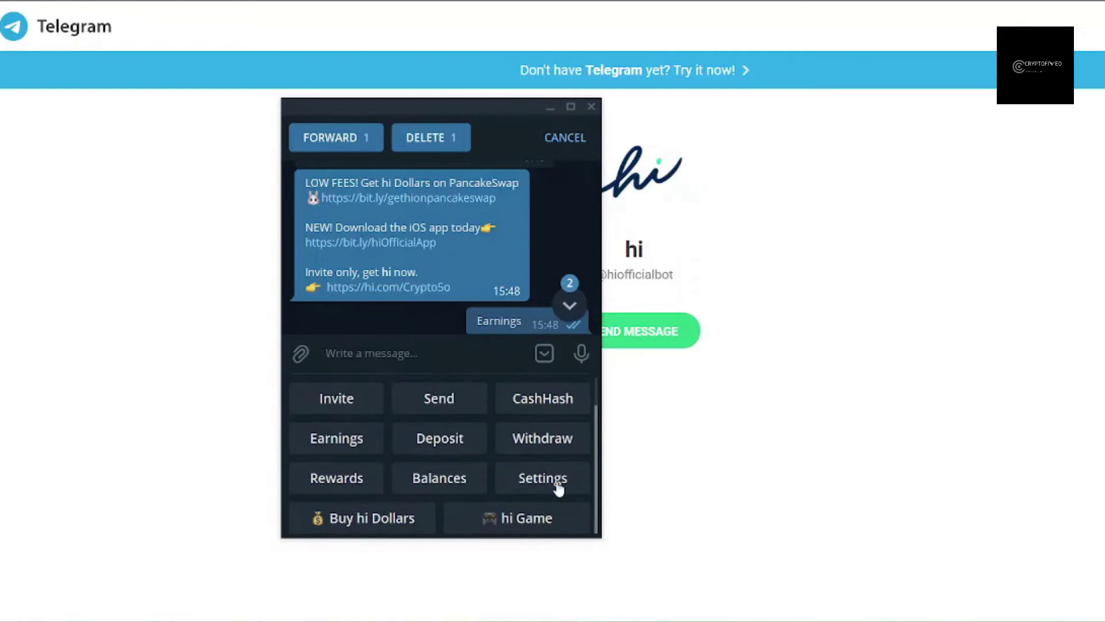
Request the rewards summary, add it to the selection, and request invite details again.
left_click(332, 490)
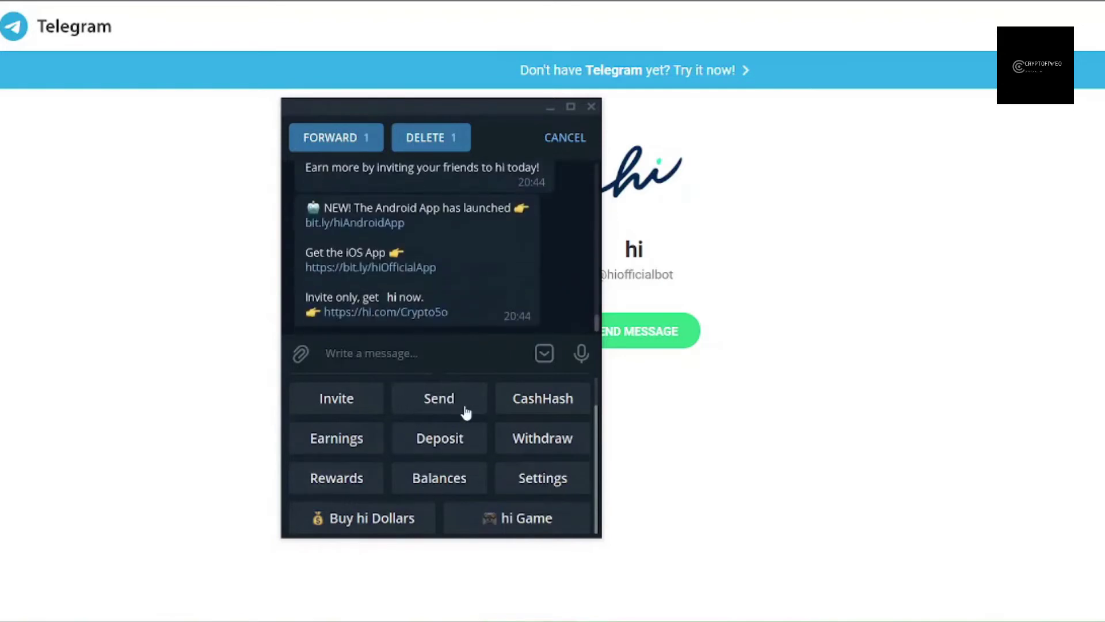
scroll(517, 249, "up", 5)
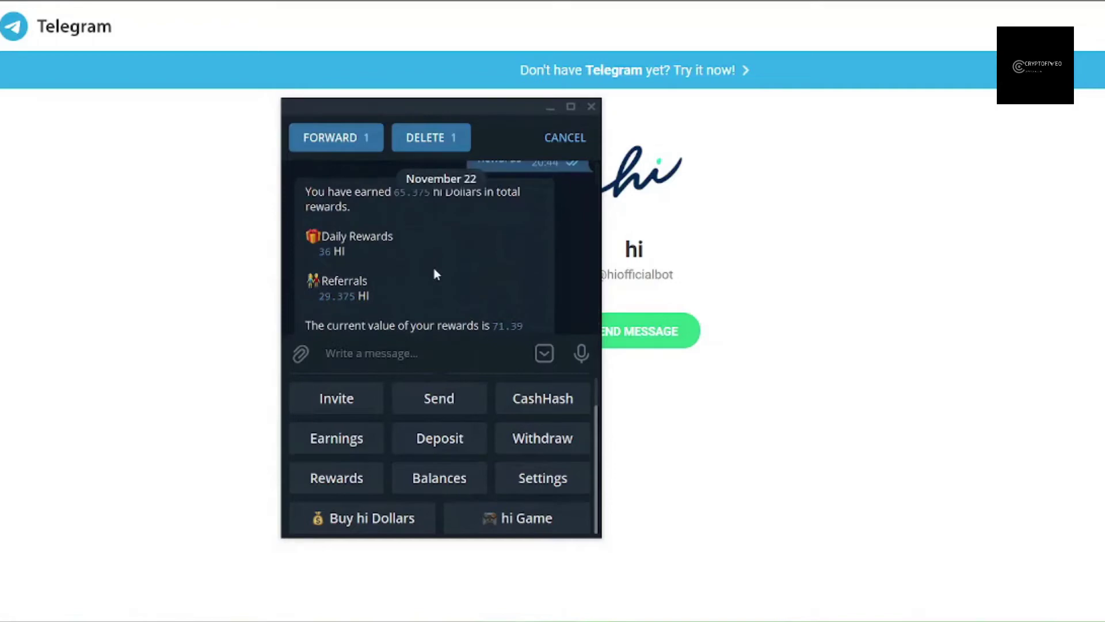
scroll(436, 265, "up", 1)
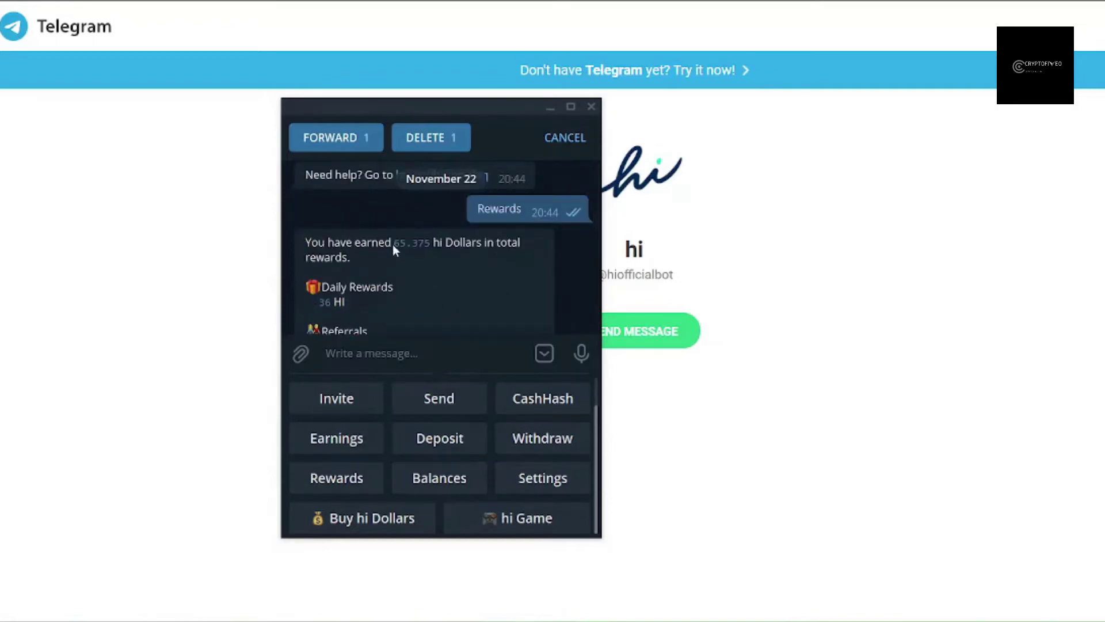
left_click(426, 243)
scroll(506, 302, "down", 2)
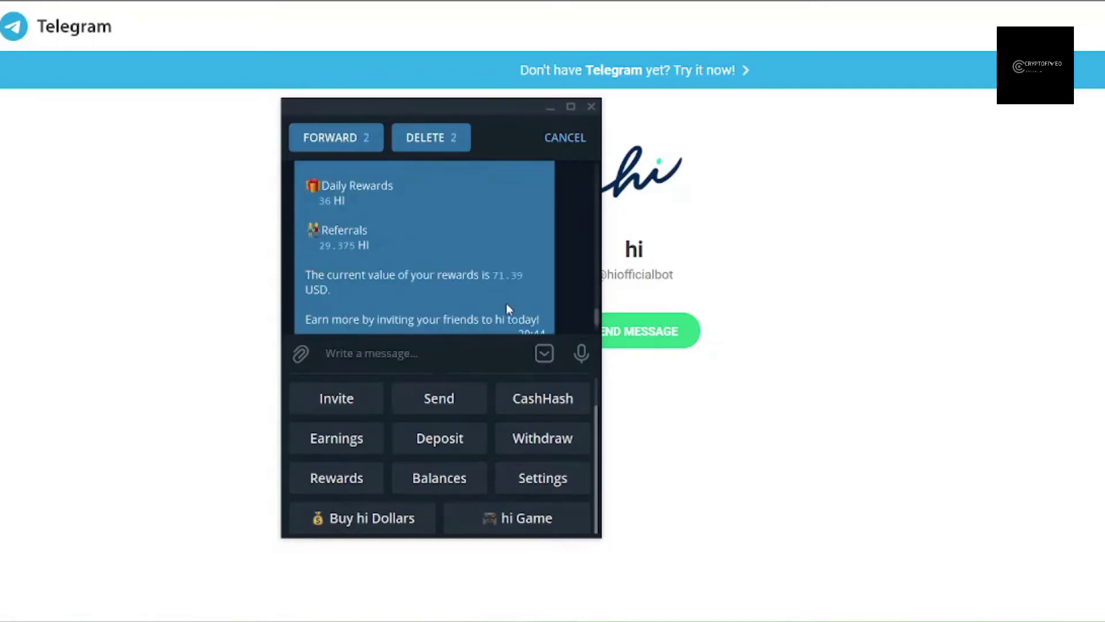
scroll(506, 303, "down", 3)
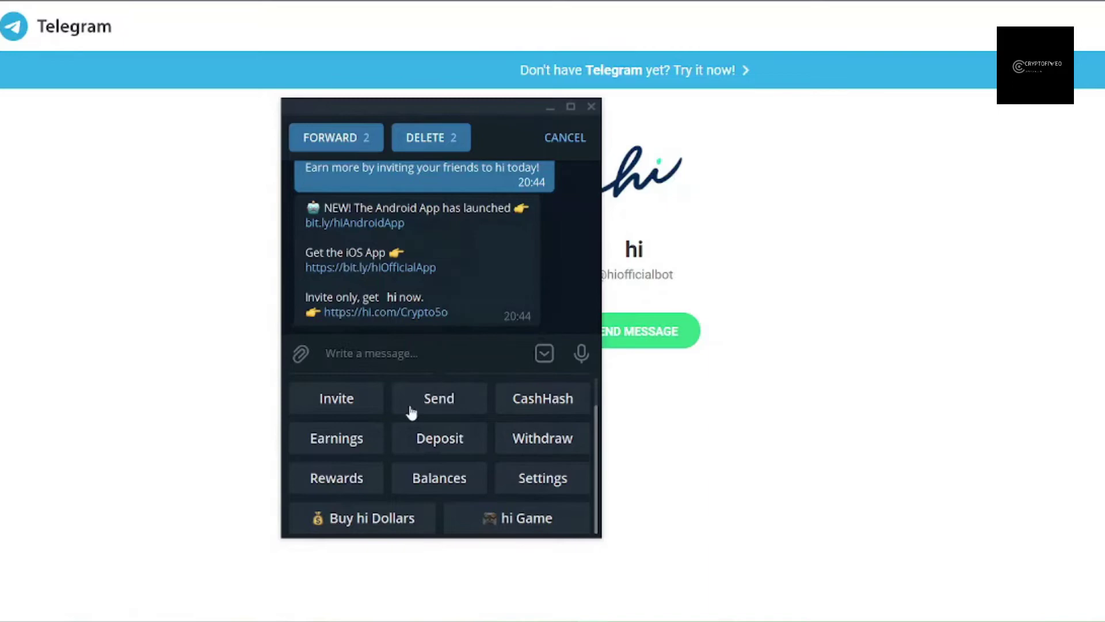
left_click(341, 400)
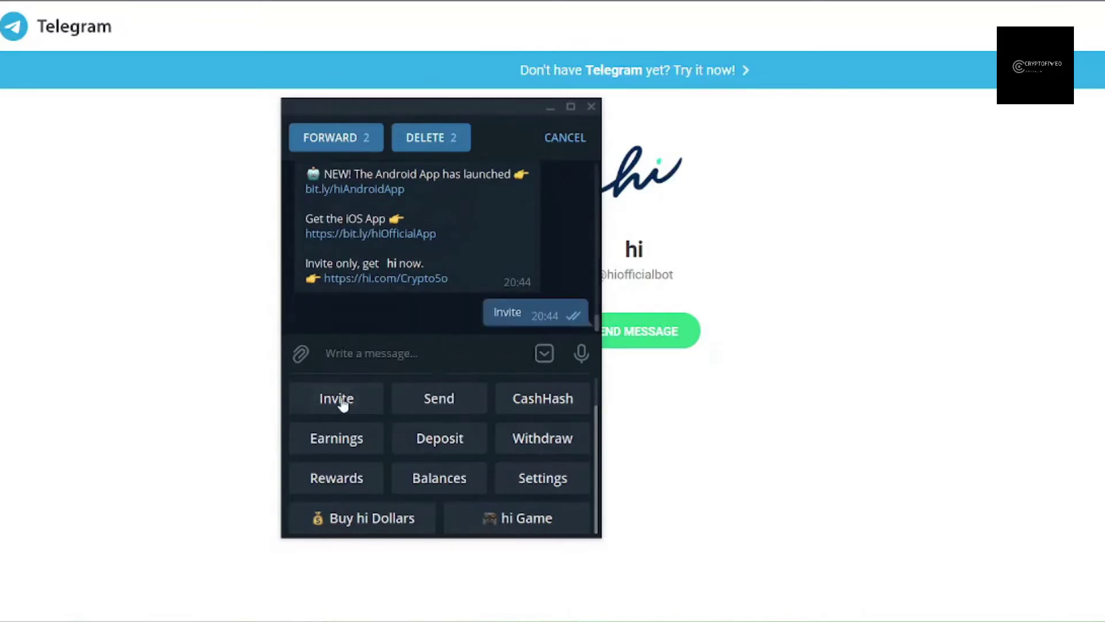
scroll(504, 266, "up", 3)
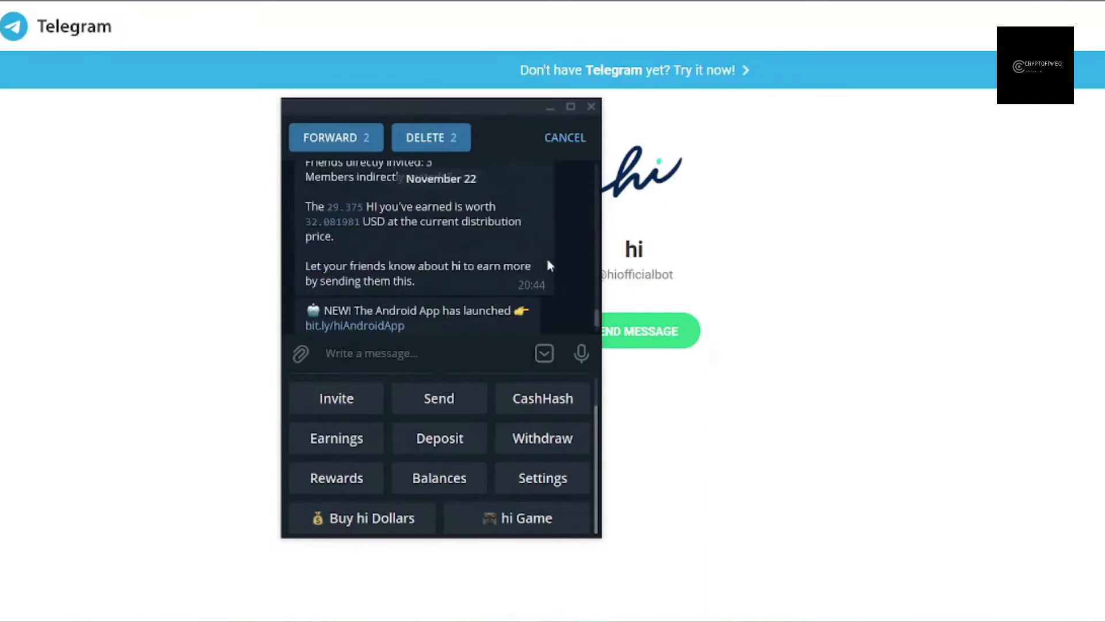
scroll(499, 253, "up", 2)
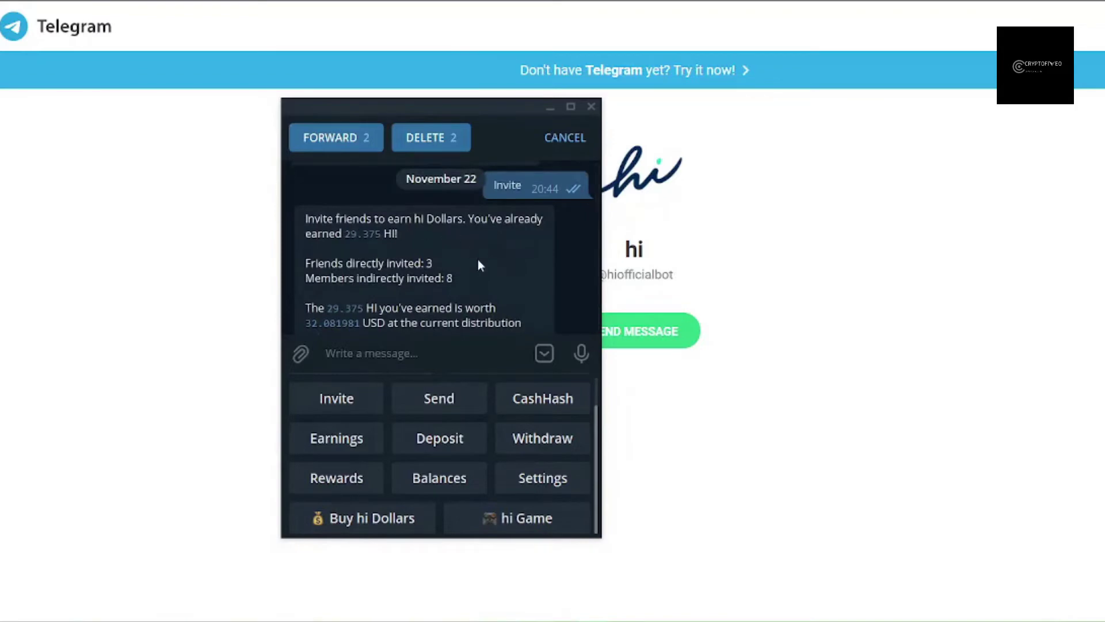
scroll(492, 285, "down", 5)
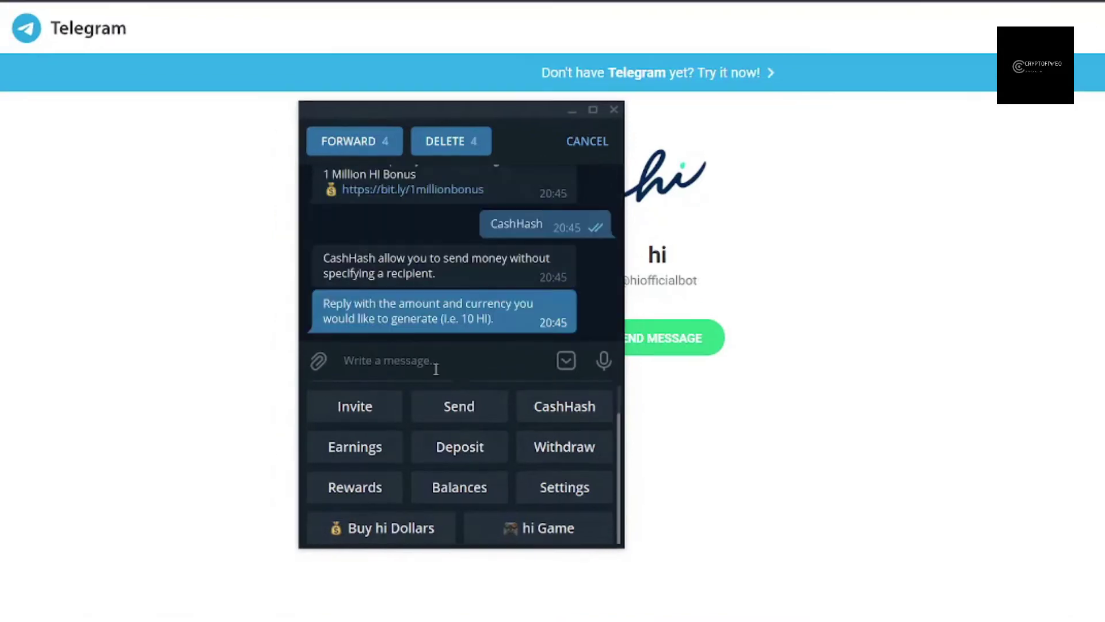
Send '10 HI' to the hi bot and confirm generating the CashHash.
left_click(422, 351)
type("10")
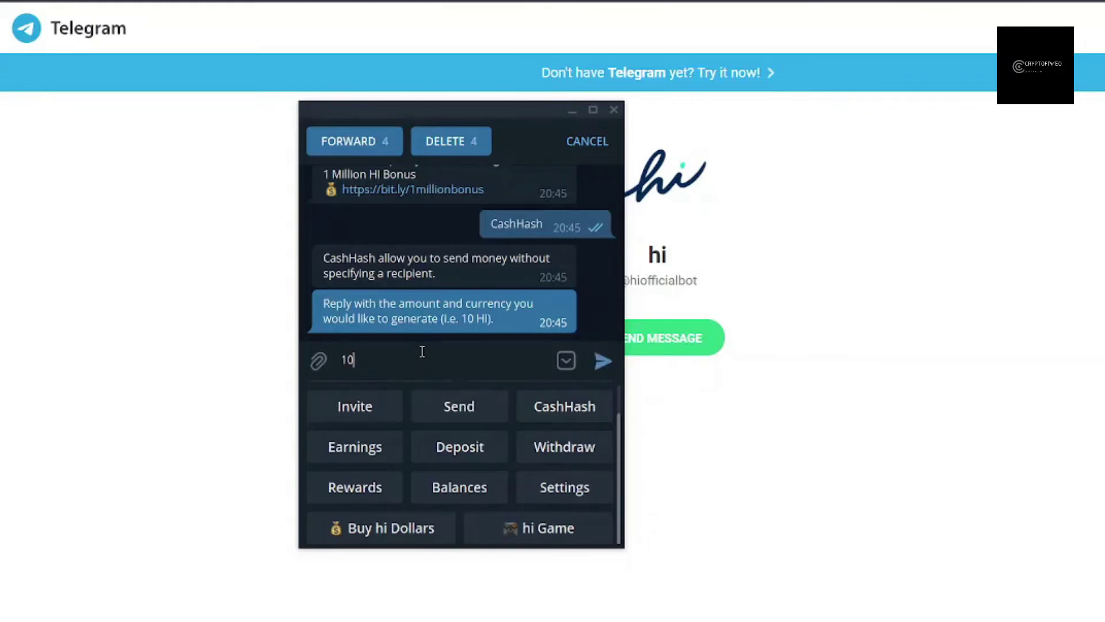
type(" HI")
left_click(603, 360)
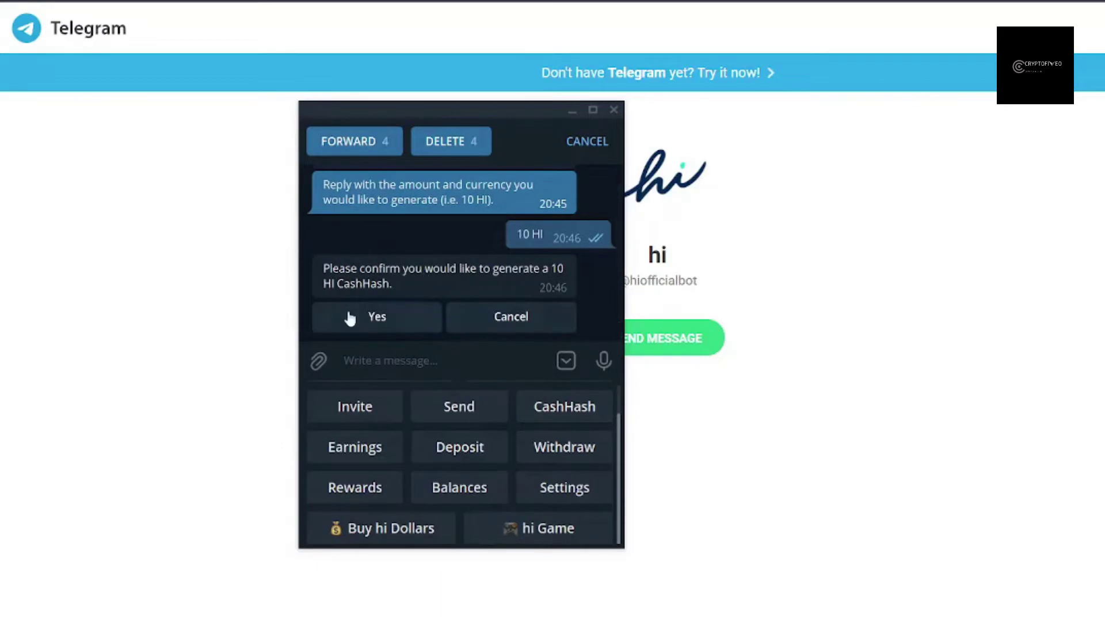
left_click(376, 318)
scroll(569, 381, "down", 3)
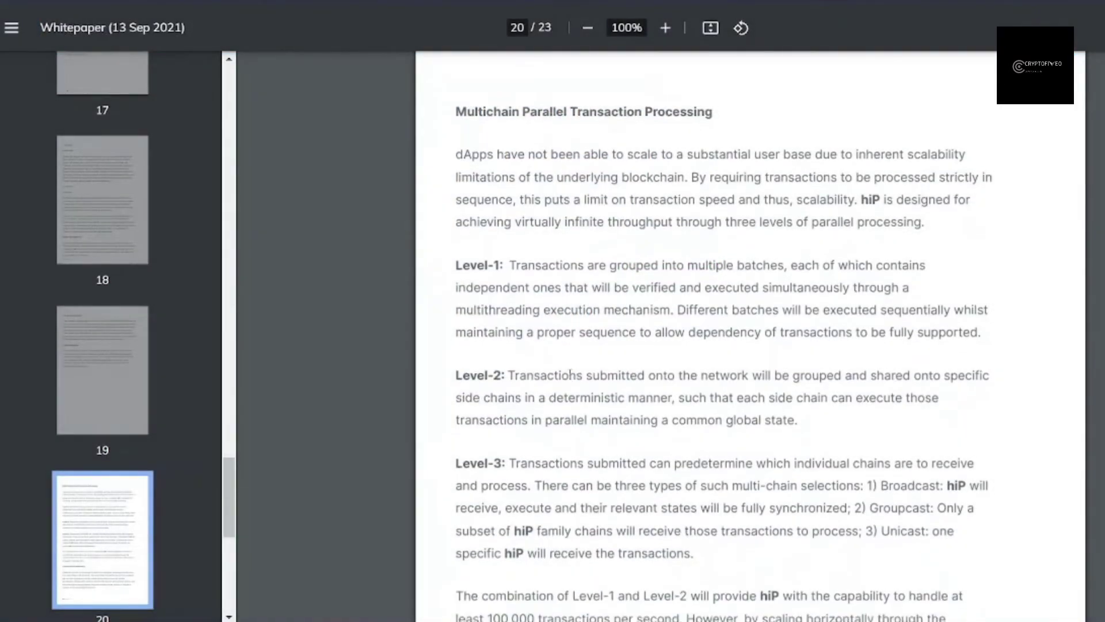
Scroll the whitepaper from page 20 to the page 22 Roadmap and read its phases through Phase 5.
scroll(568, 381, "down", 10)
scroll(570, 375, "down", 7)
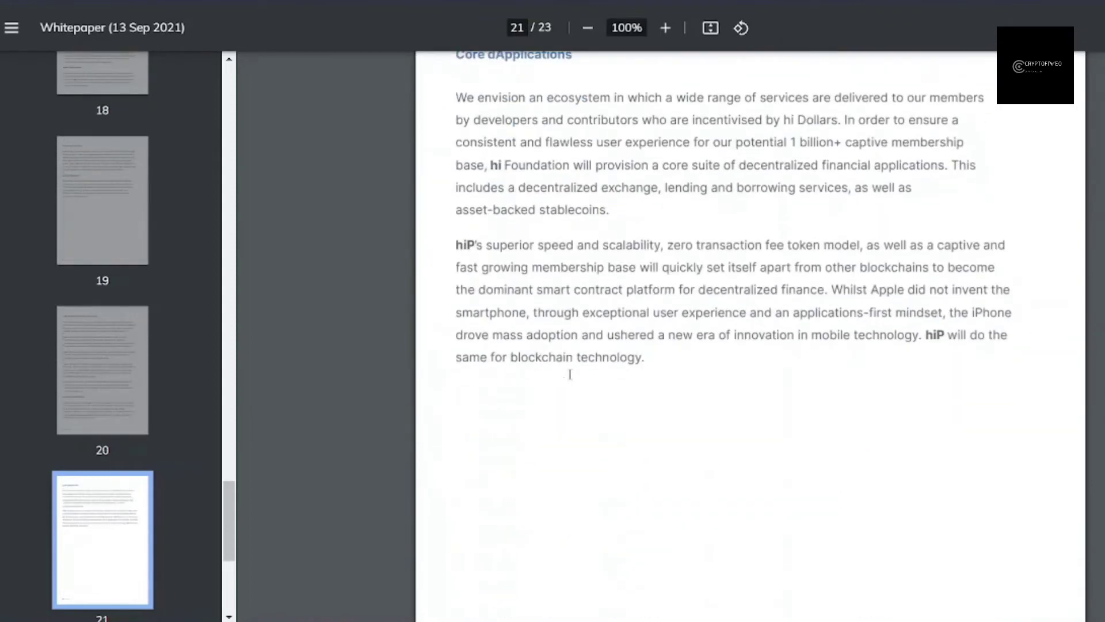
scroll(569, 375, "down", 12)
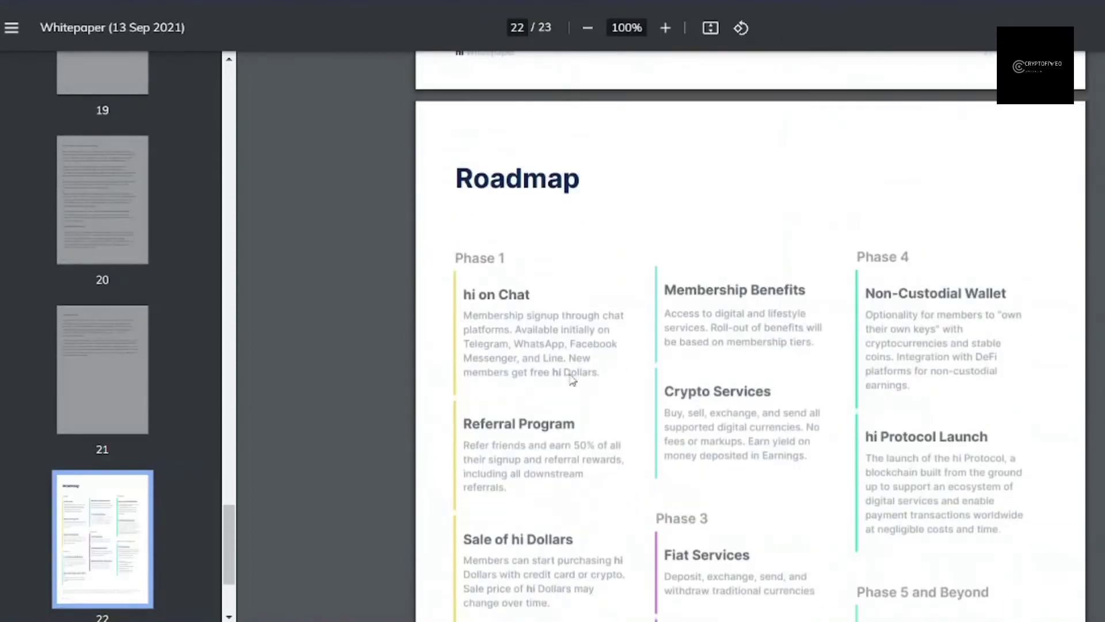
scroll(571, 380, "down", 3)
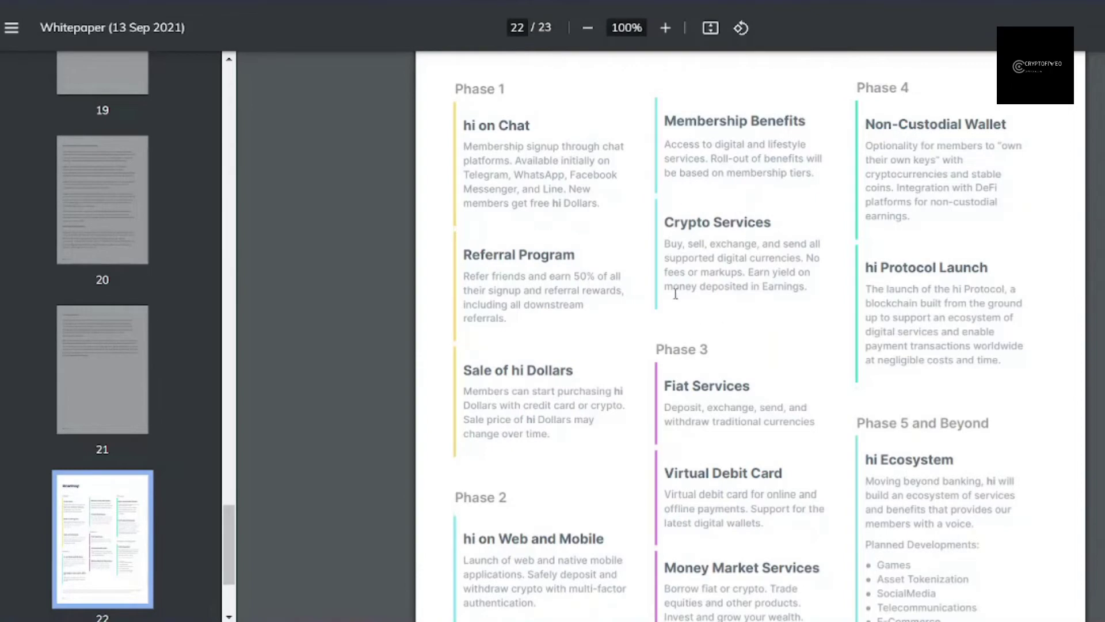
scroll(552, 350, "down", 1)
scroll(553, 350, "down", 4)
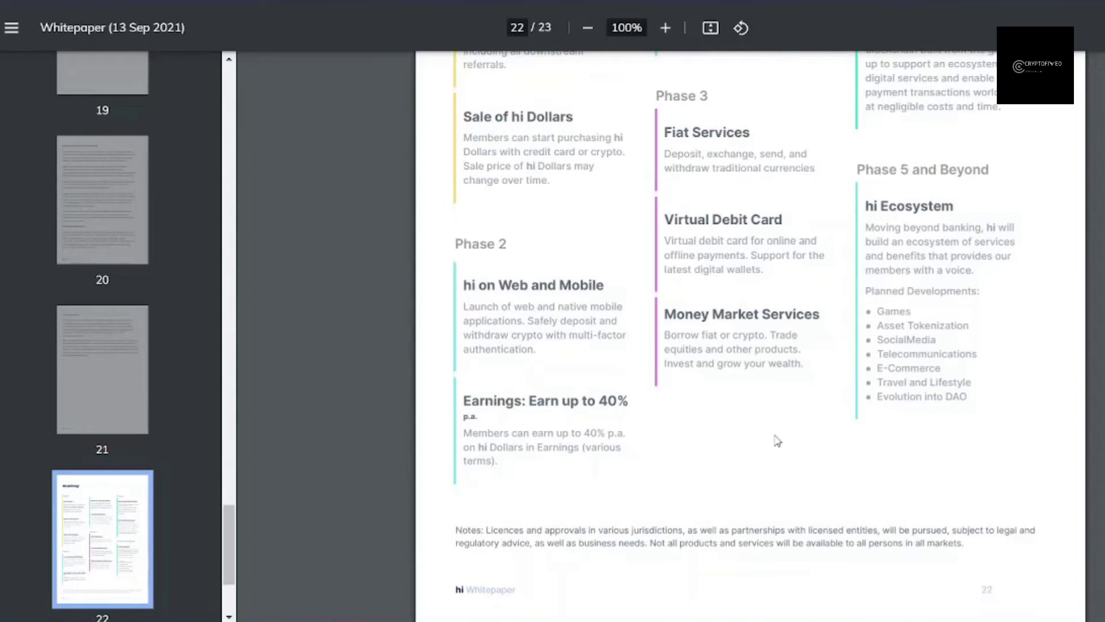
scroll(795, 405, "up", 5)
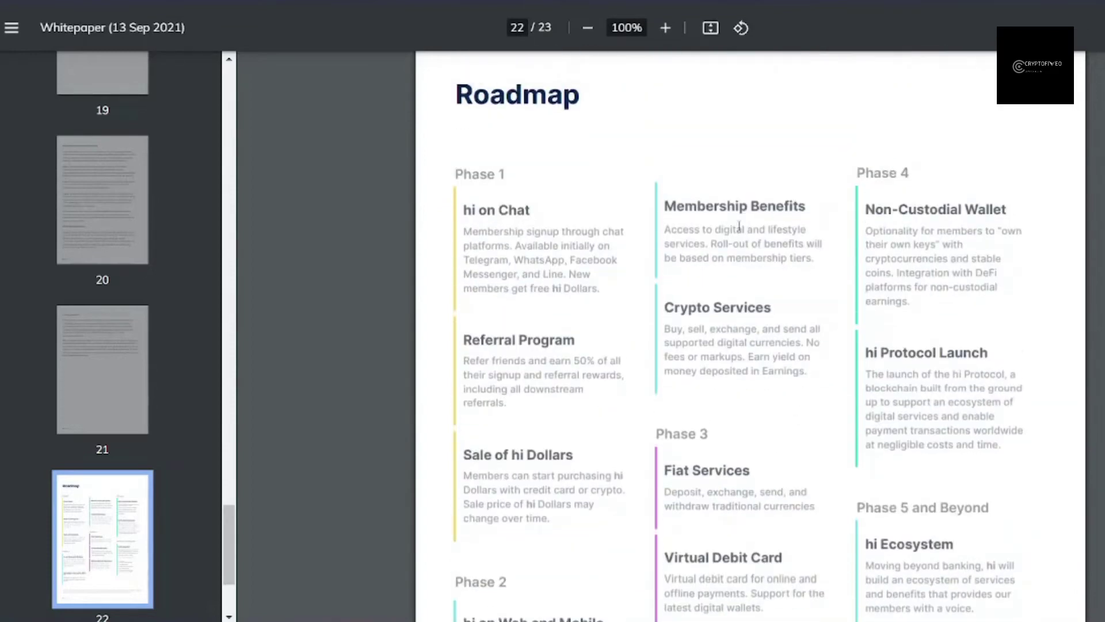
scroll(772, 439, "down", 4)
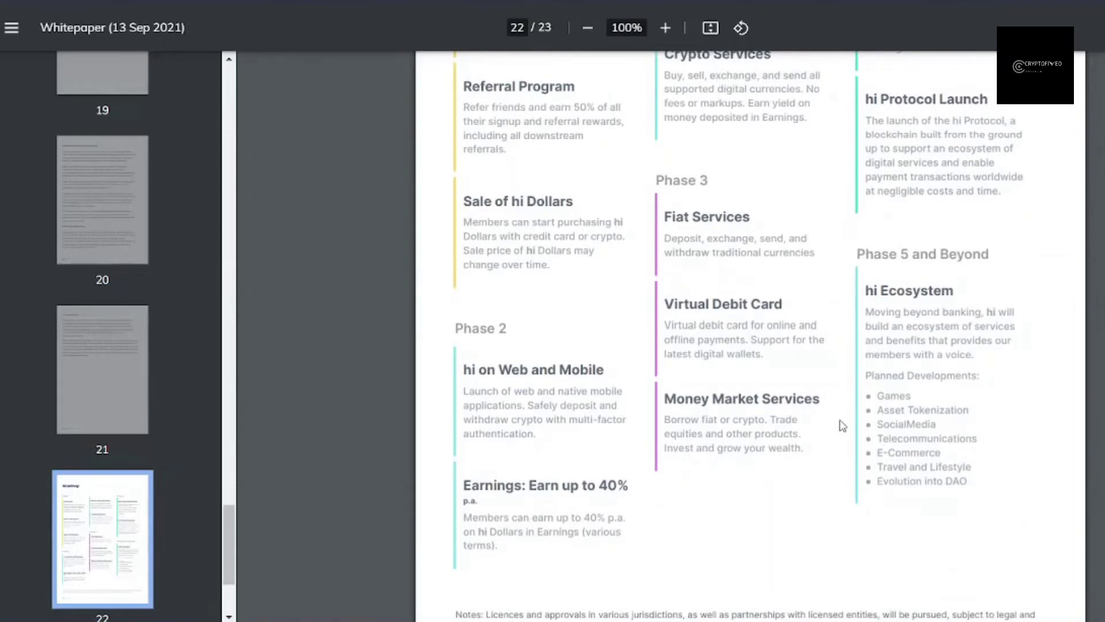
scroll(845, 425, "up", 1)
scroll(845, 425, "up", 5)
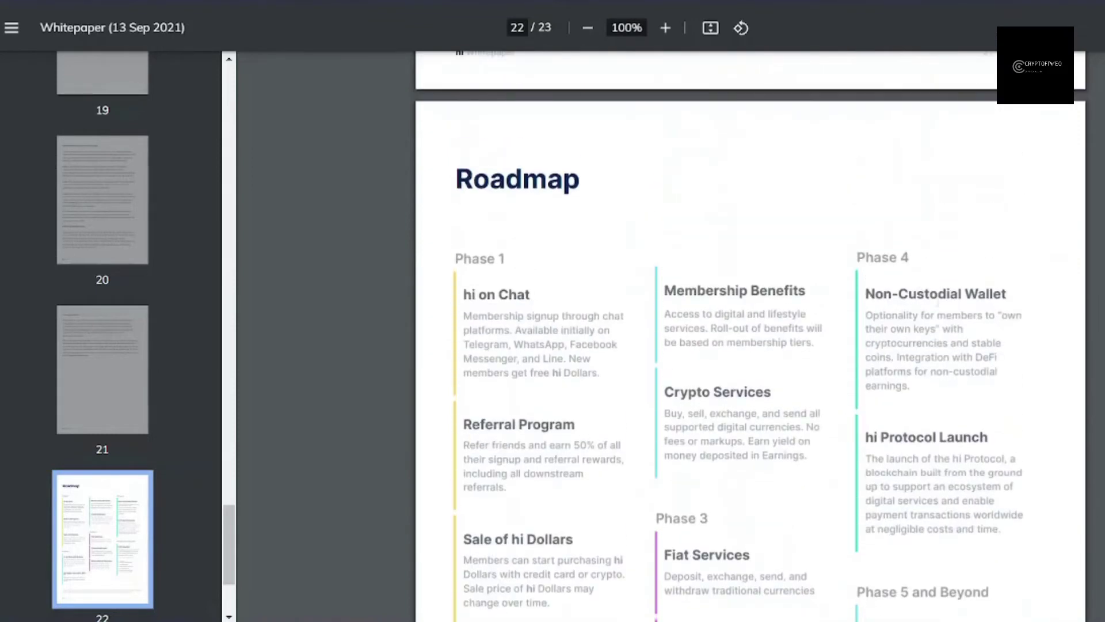
scroll(977, 368, "down", 4)
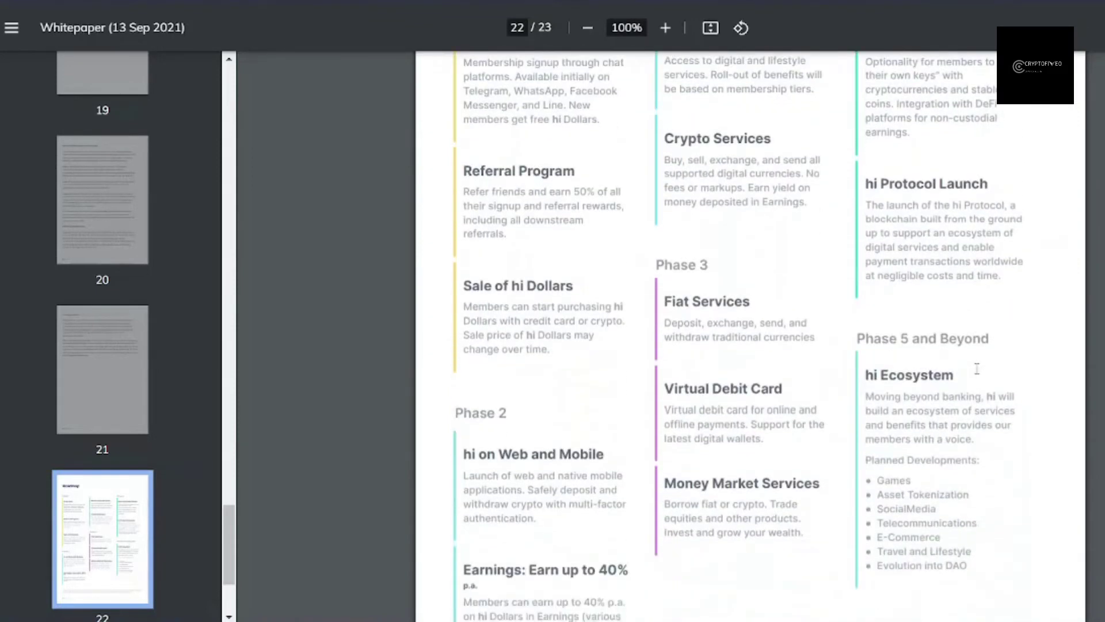
scroll(977, 369, "down", 3)
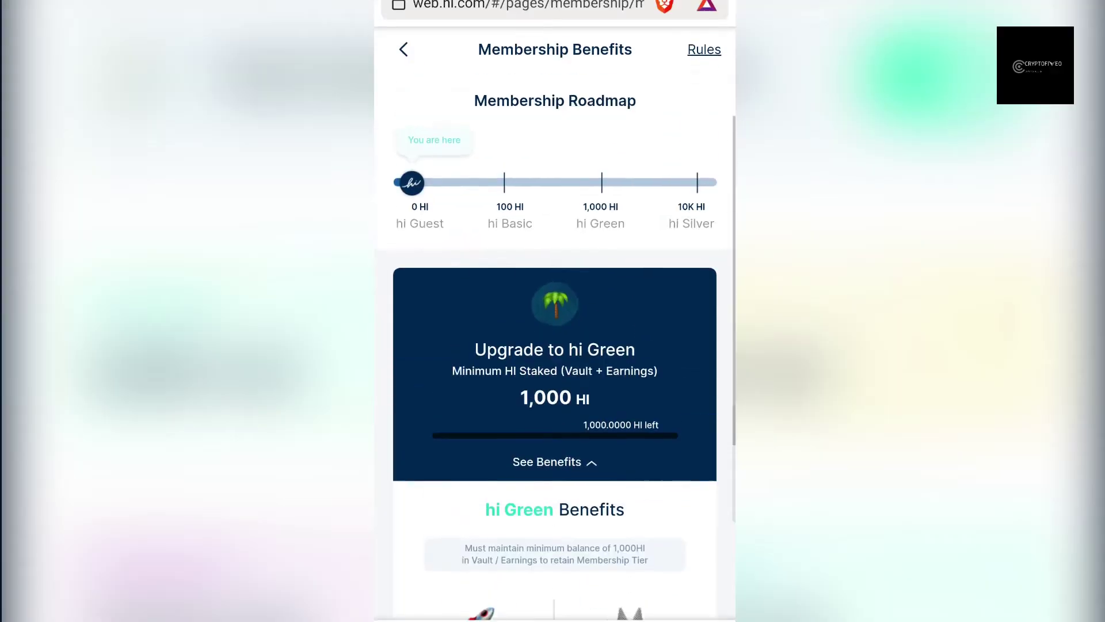
scroll(555, 345, "up", 2)
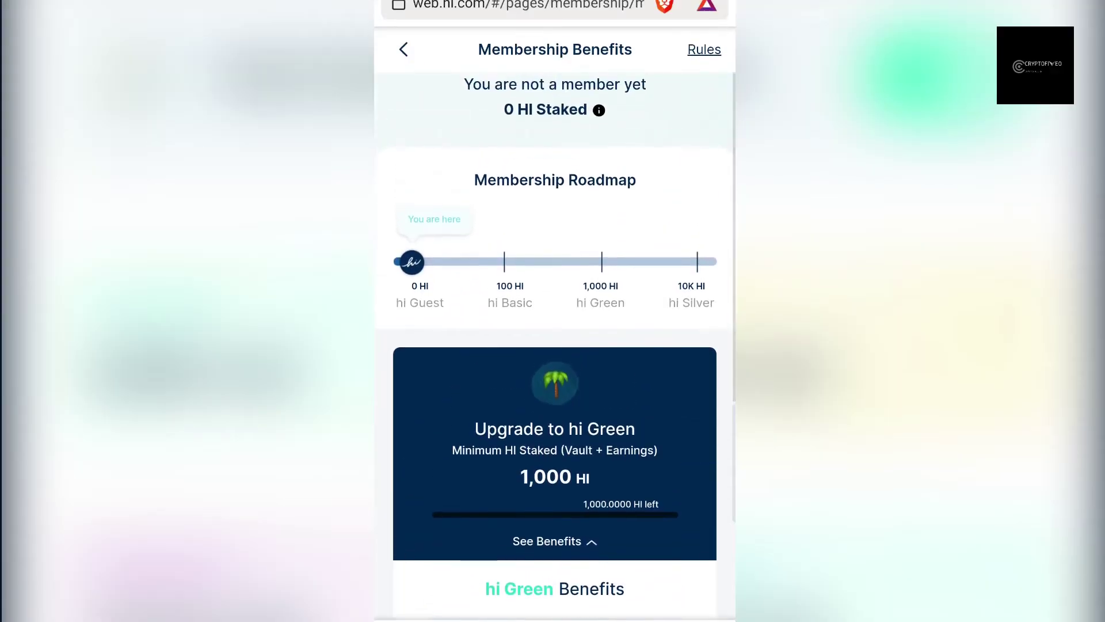
Read through the hi Green benefits, then swipe the tier carousel over to the hi Silver card.
scroll(555, 345, "down", 2)
scroll(555, 311, "down", 4)
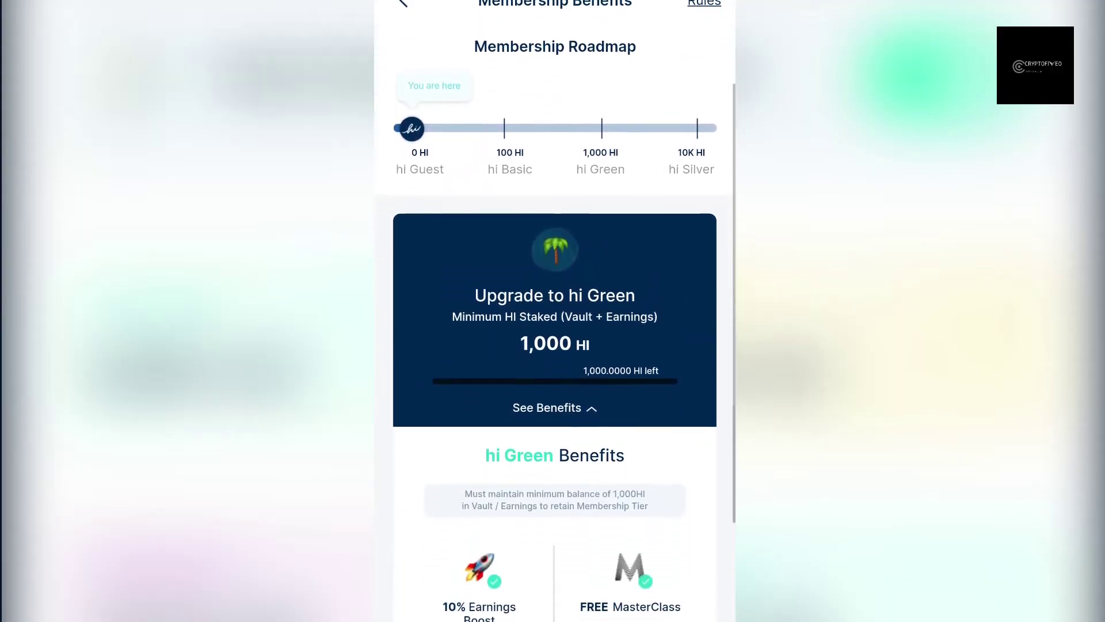
scroll(555, 310, "down", 2)
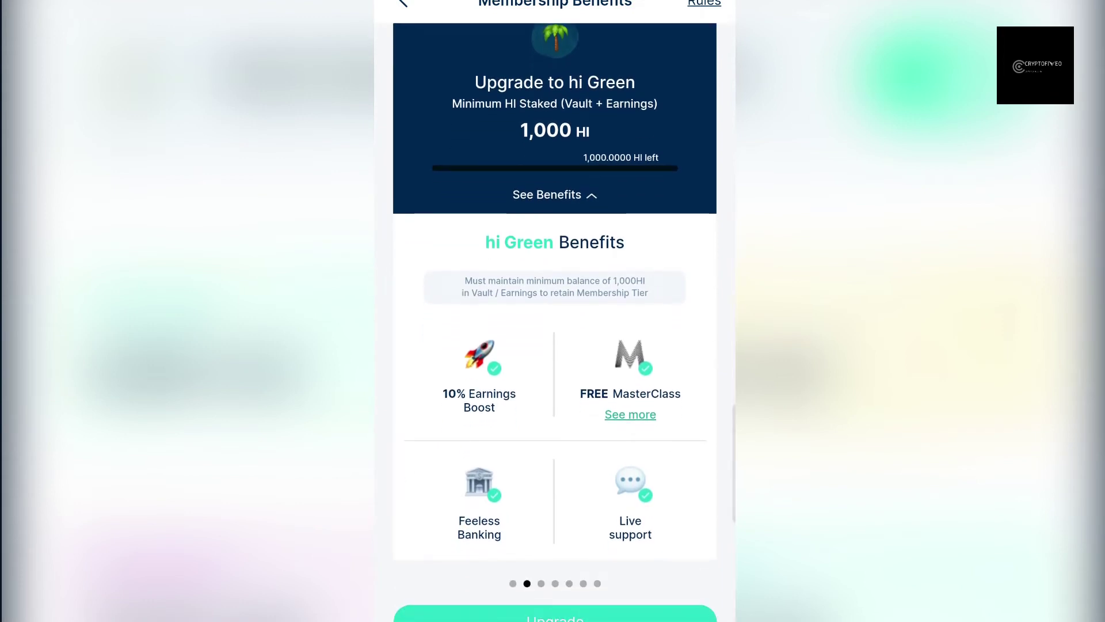
scroll(555, 288, "right", 3)
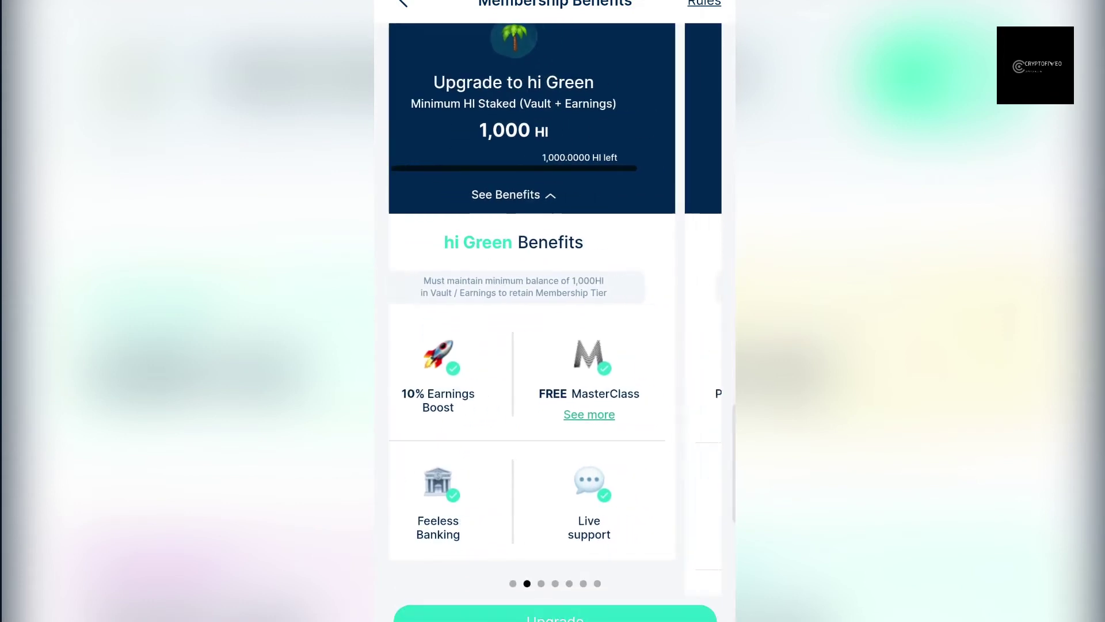
scroll(555, 311, "up", 1)
scroll(554, 311, "up", 2)
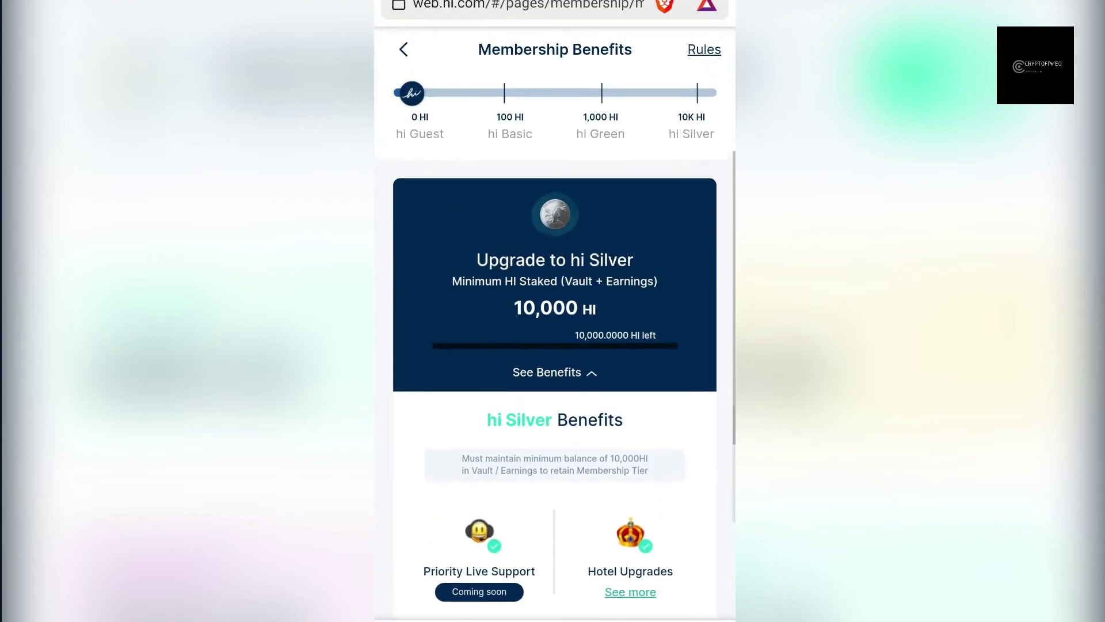
scroll(555, 310, "down", 5)
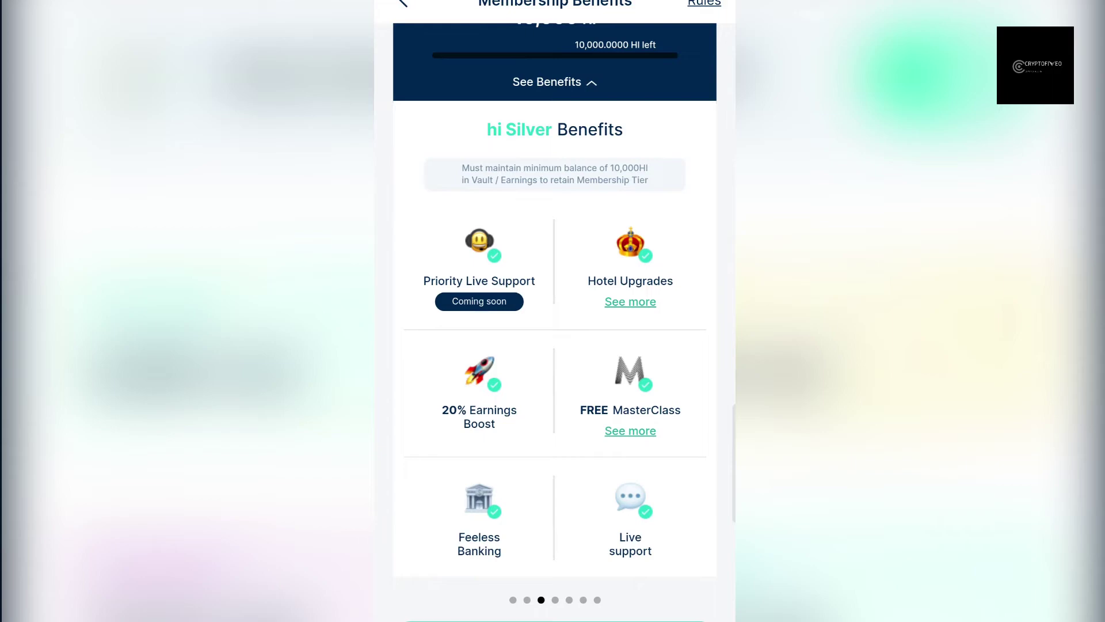
scroll(555, 311, "up", 10)
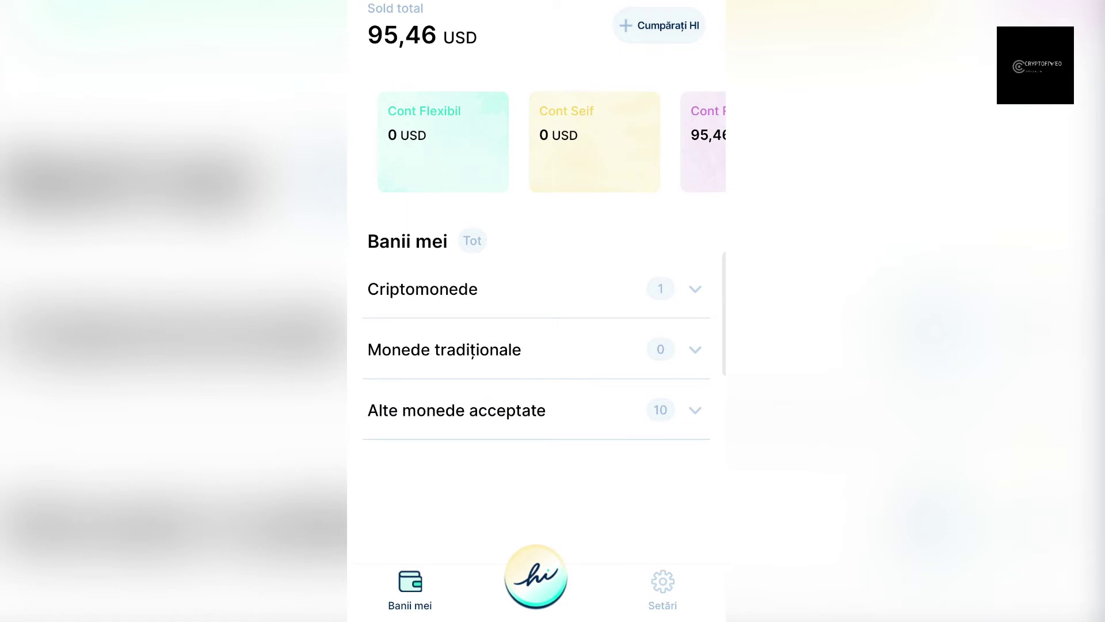
Go to buying HI through the hi button's Cumpără option, dismissing the insufficient balance notice.
left_click(536, 576)
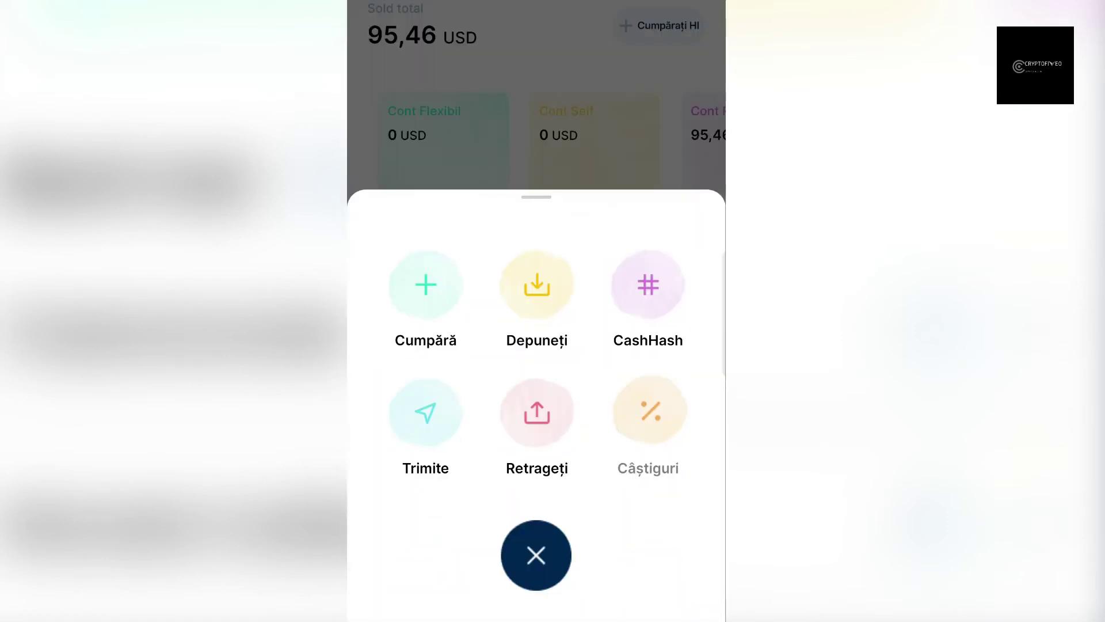
left_click(425, 285)
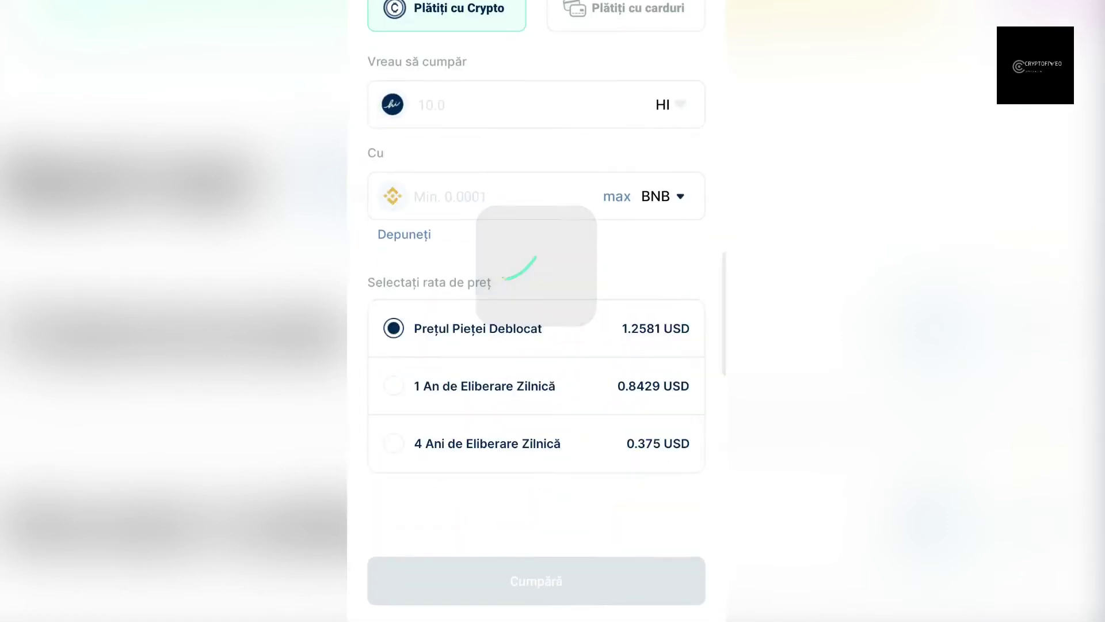
left_click(535, 407)
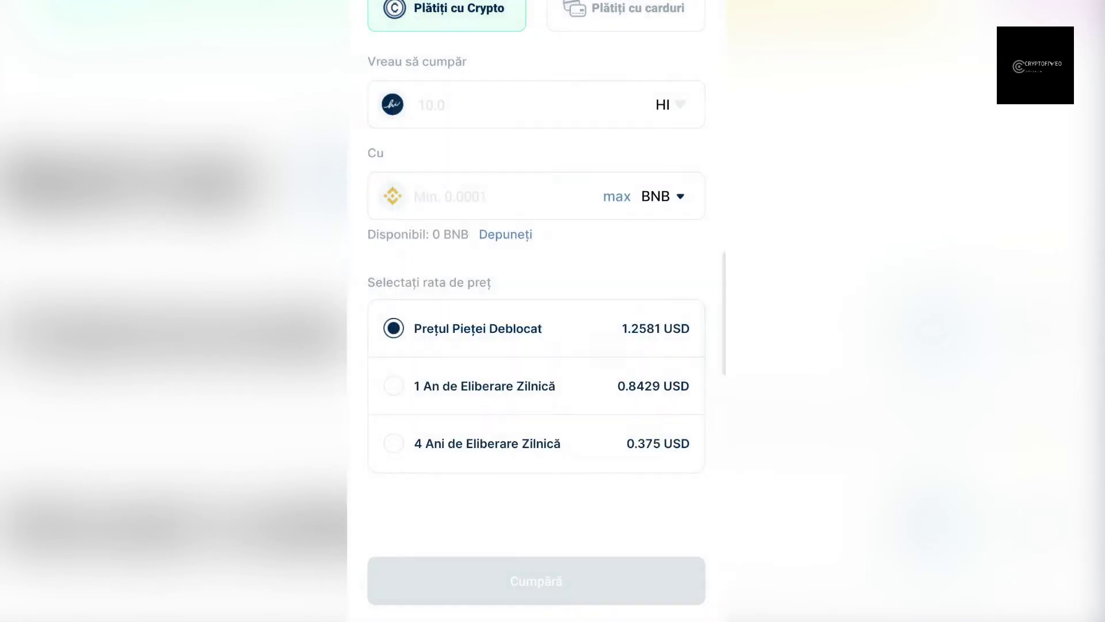
left_click(432, 104)
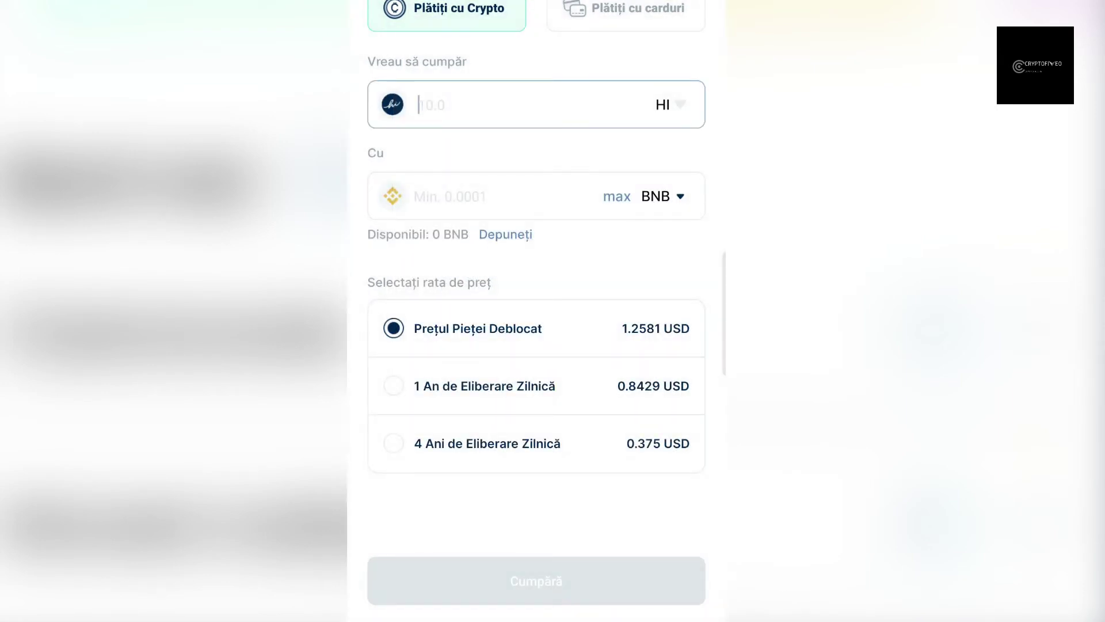
Compare the 4-year and 1-year daily release price rates, then select Prețul Pieței Deblocat.
left_click(394, 443)
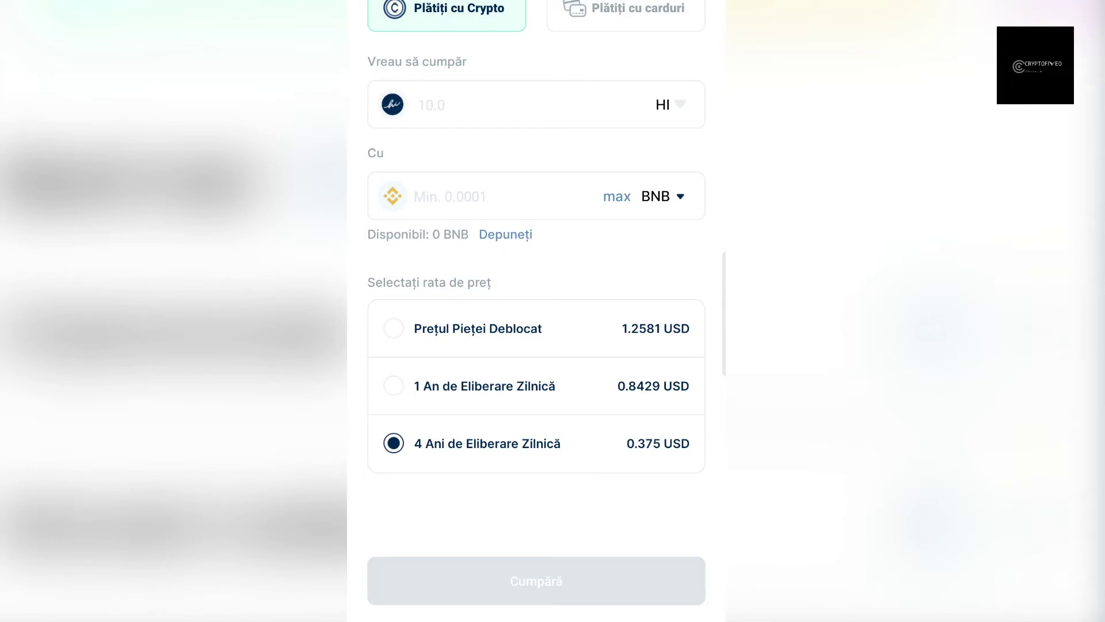
left_click(394, 386)
left_click(394, 328)
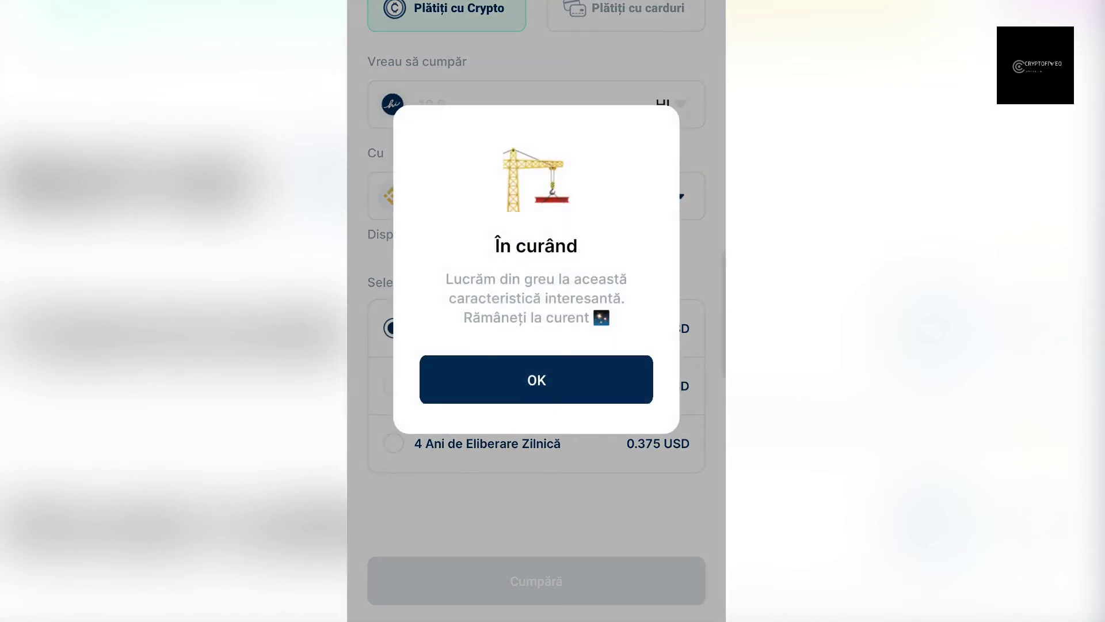
Dismiss the În curând coming-soon notice with OK.
left_click(537, 380)
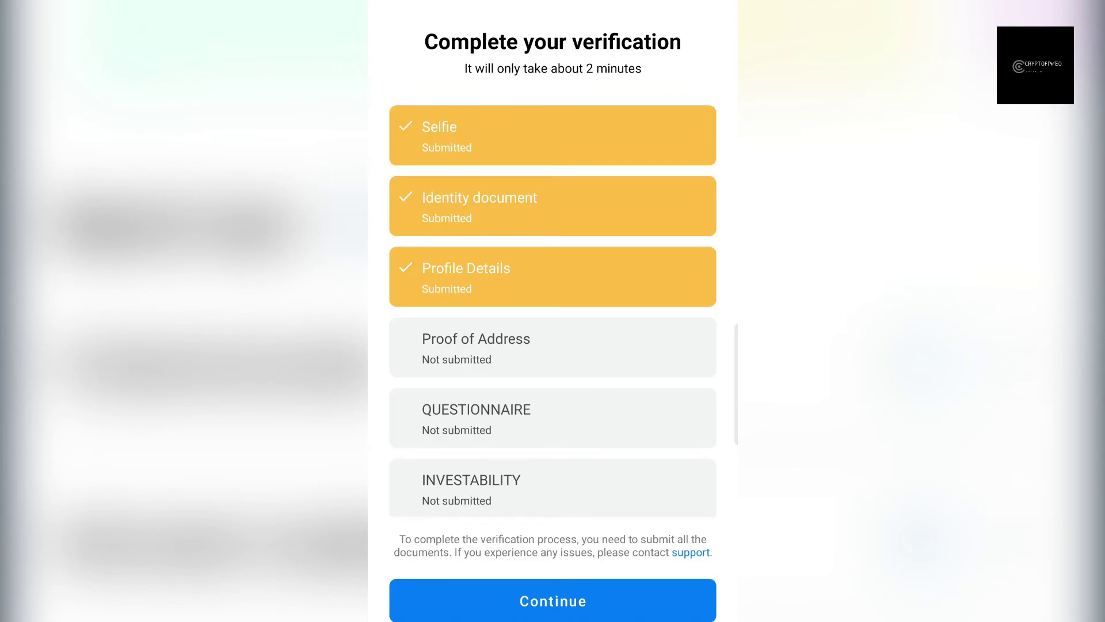
scroll(553, 311, "down", 1)
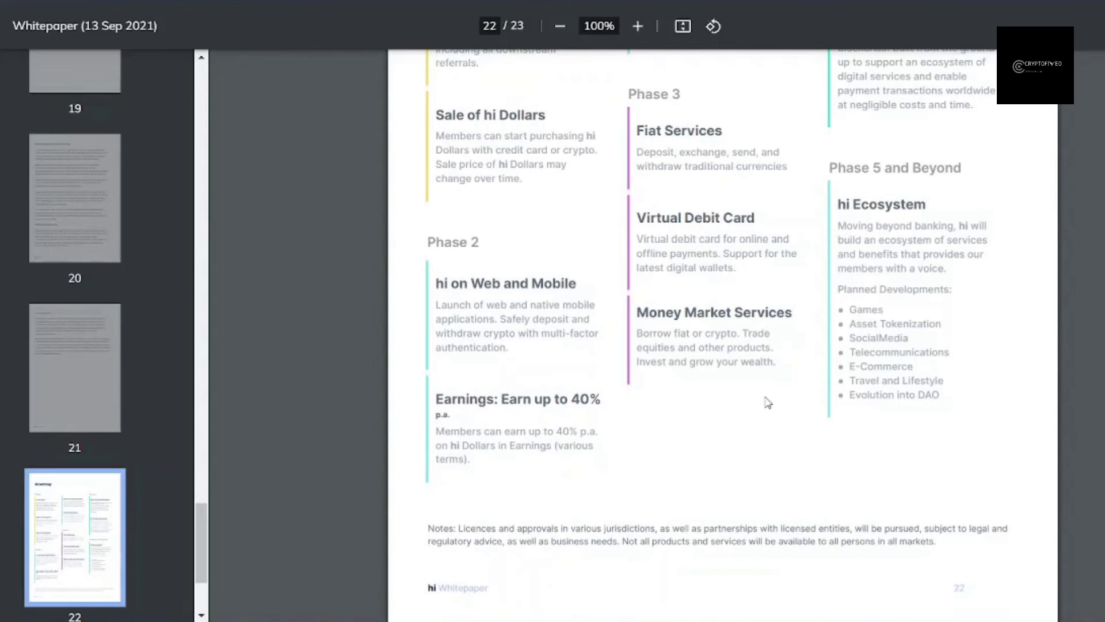
Read from the page 22 Roadmap into the page 23 Team and Social Media section.
scroll(768, 402, "up", 5)
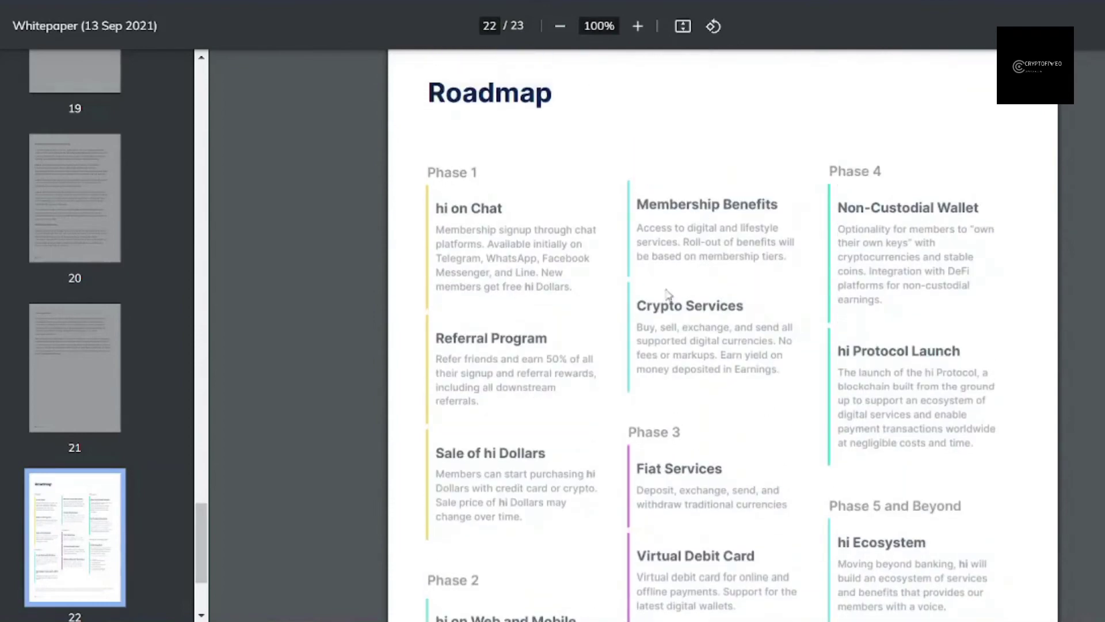
scroll(745, 439, "down", 1)
scroll(745, 439, "down", 3)
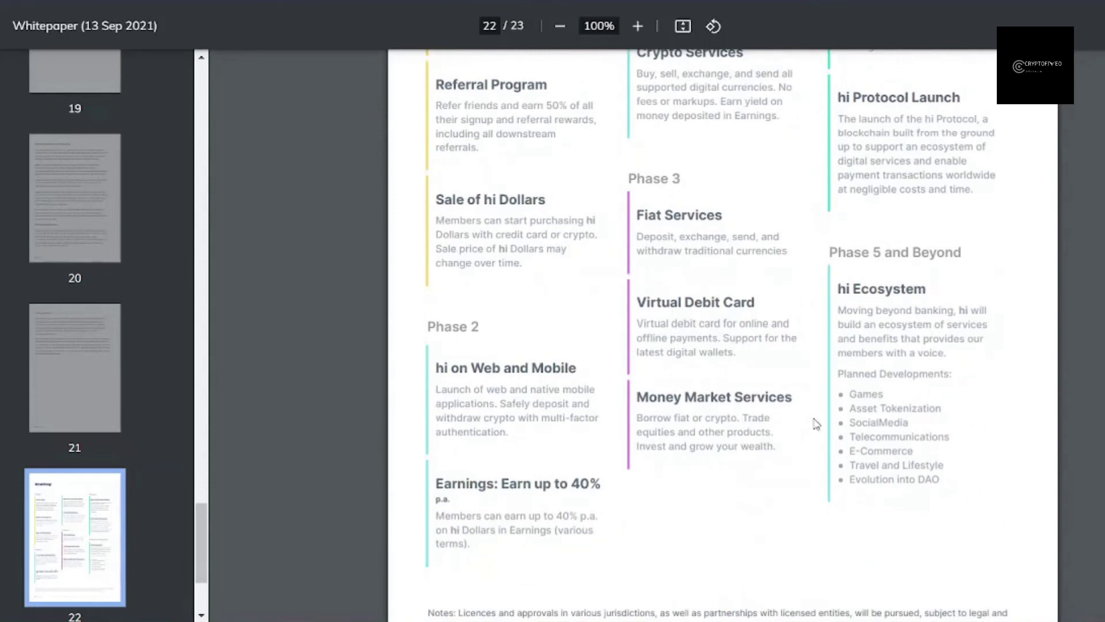
scroll(813, 424, "up", 5)
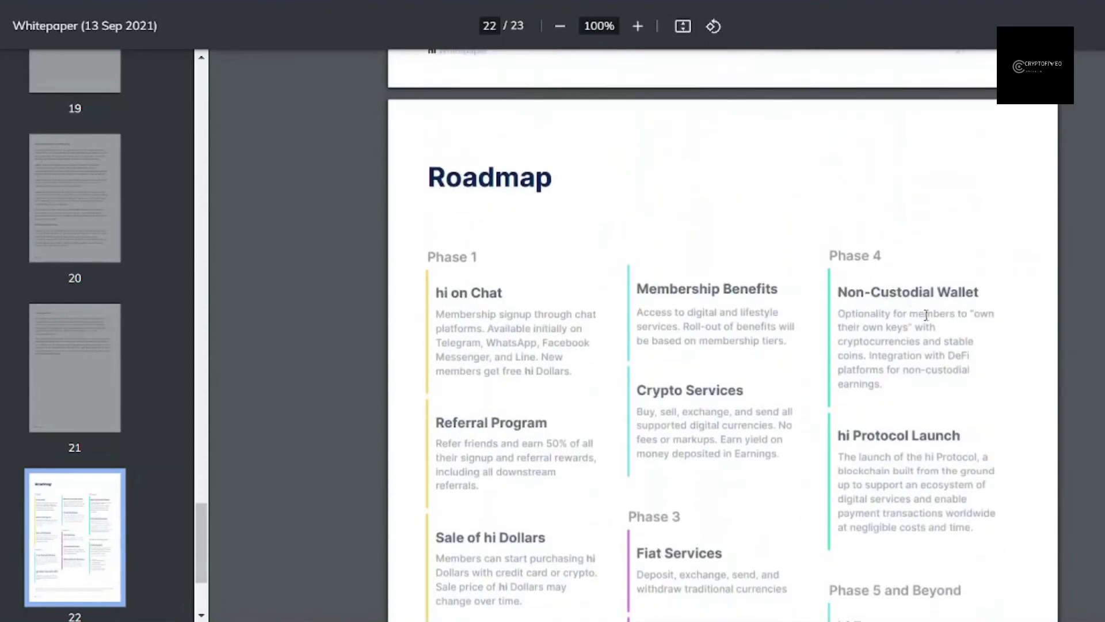
scroll(949, 362, "down", 4)
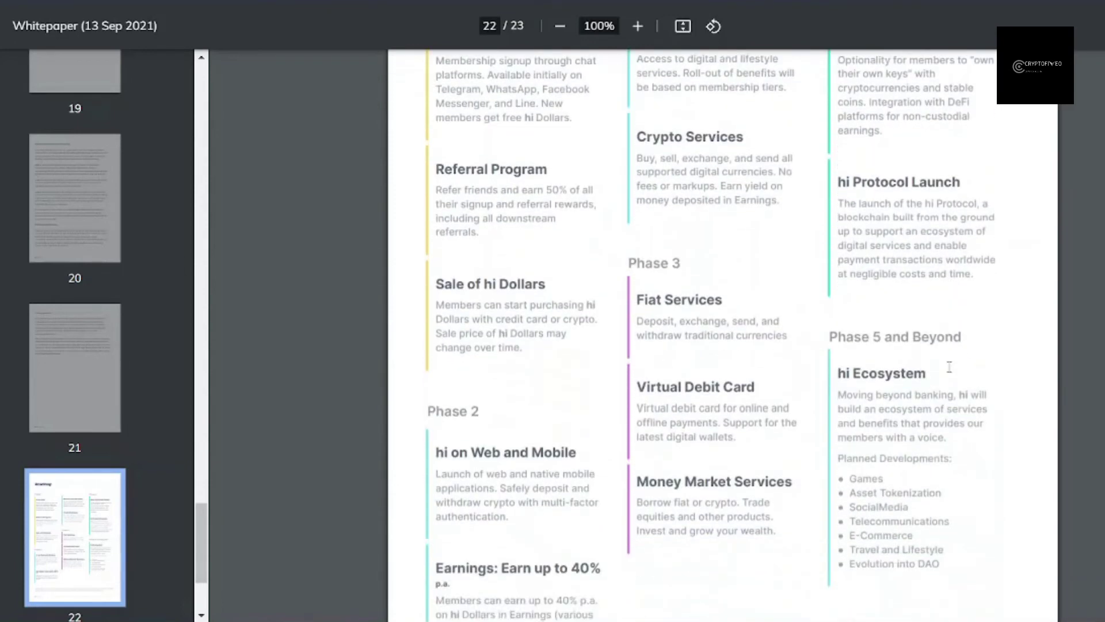
scroll(950, 367, "down", 3)
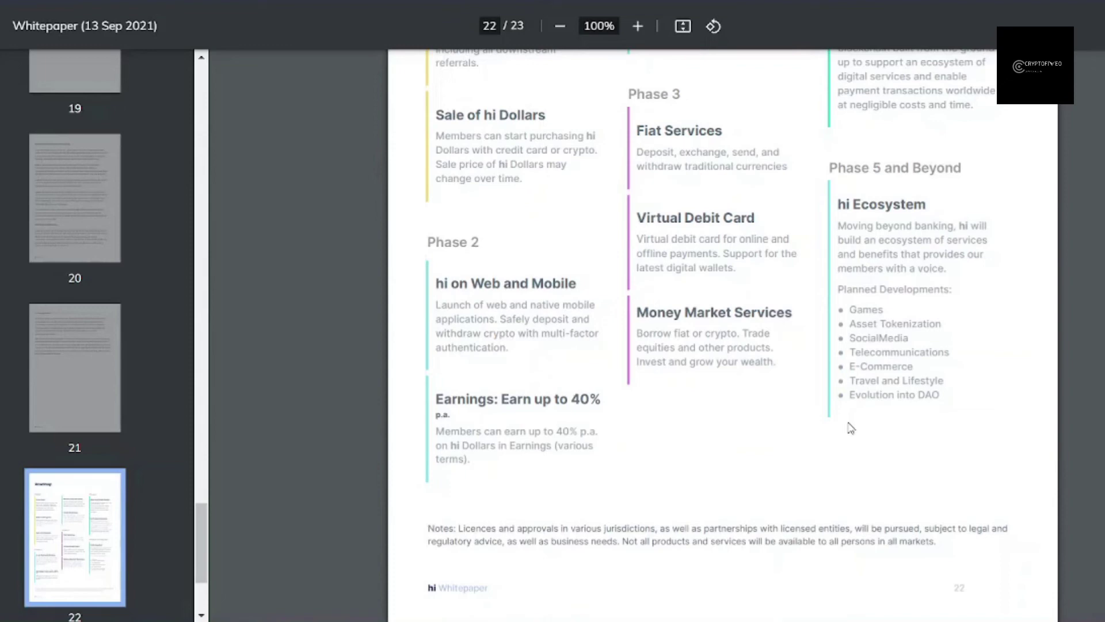
scroll(847, 426, "down", 7)
scroll(848, 424, "up", 3)
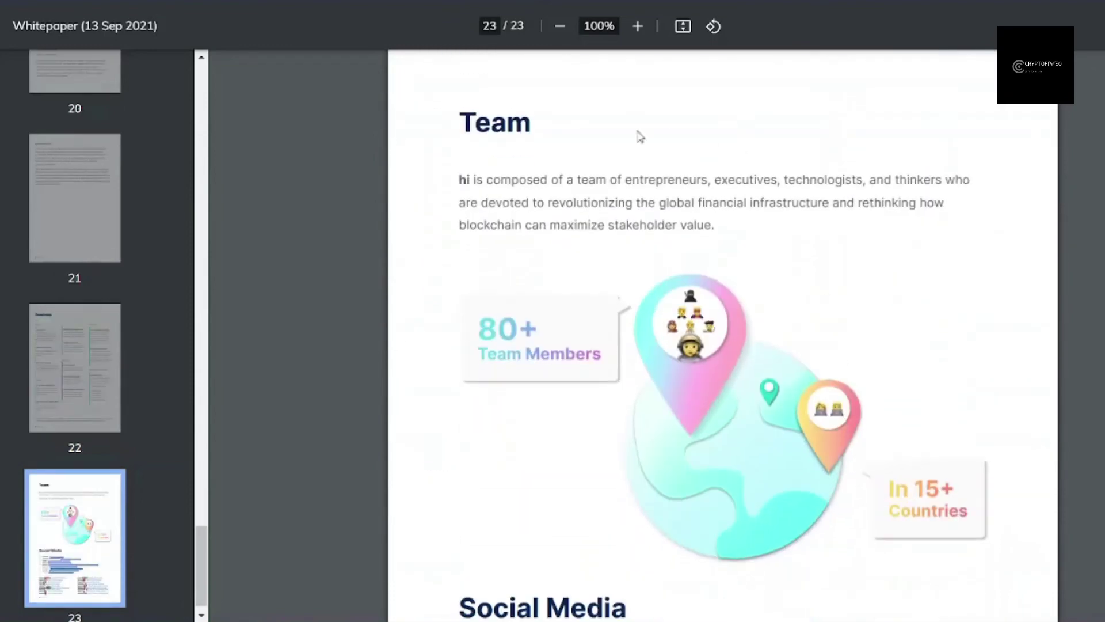
Highlight part of the Team description sentence, then return to the whitepaper's cover on page 1.
left_click_drag(645, 181, 957, 208)
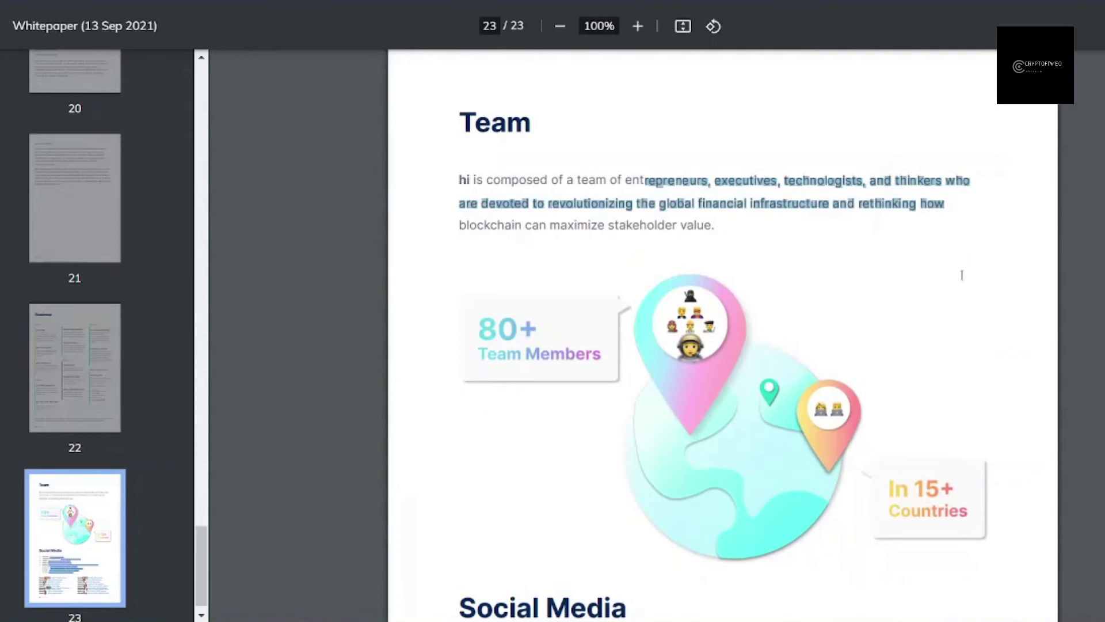
scroll(700, 316, "down", 5)
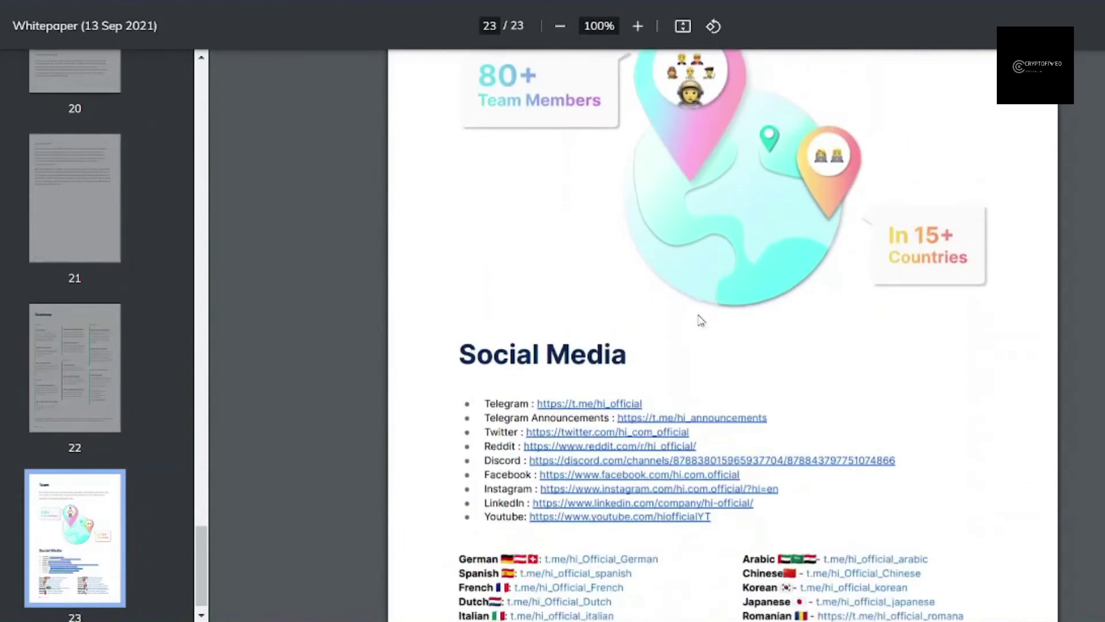
scroll(612, 301, "down", 3)
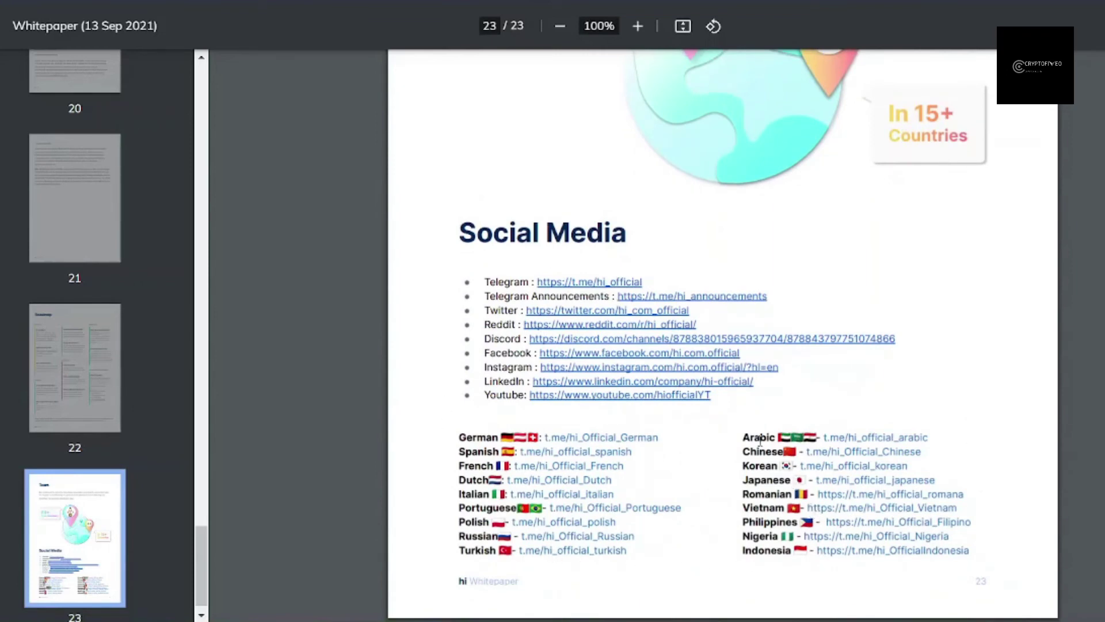
scroll(458, 384, "up", 8)
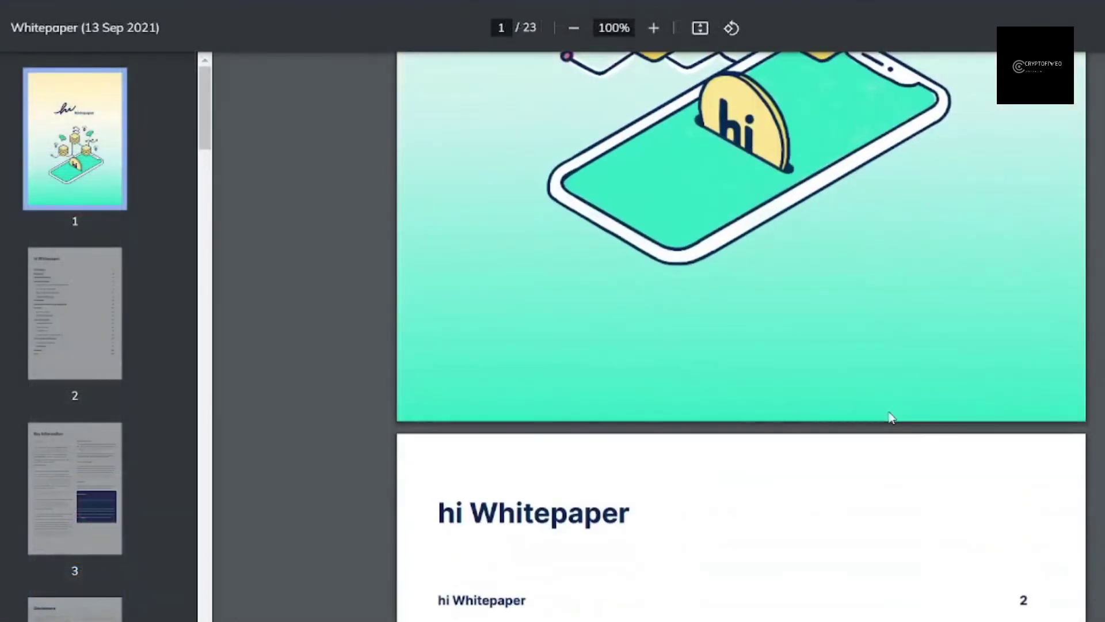
Read from the cover through the contents, Key Information and Disclaimers pages toward page 5.
scroll(891, 418, "down", 5)
scroll(891, 418, "down", 3)
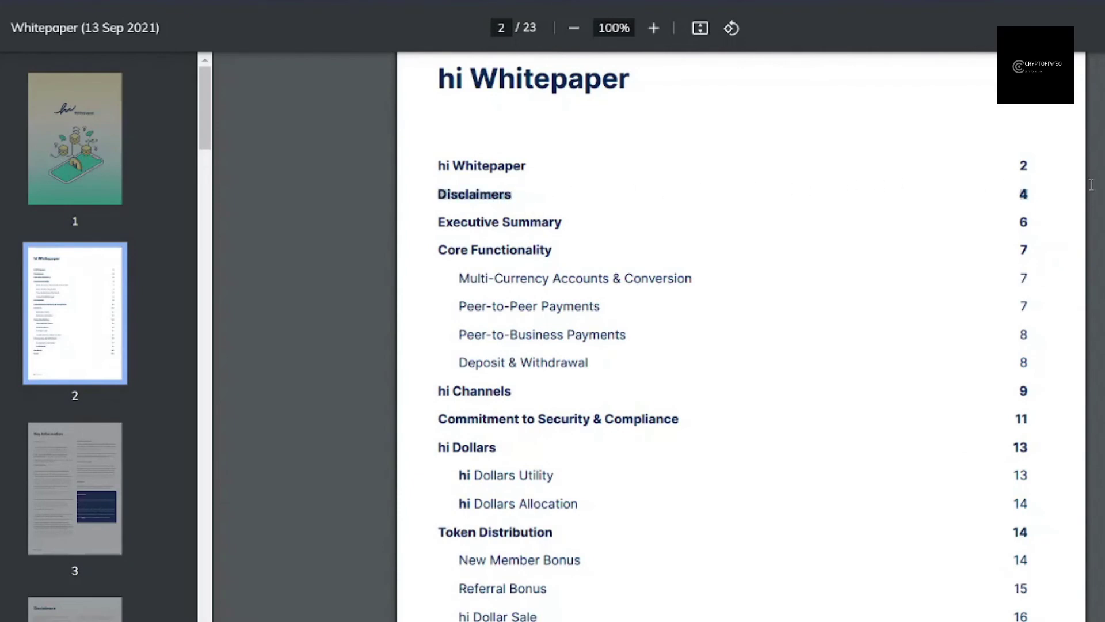
scroll(814, 341, "down", 6)
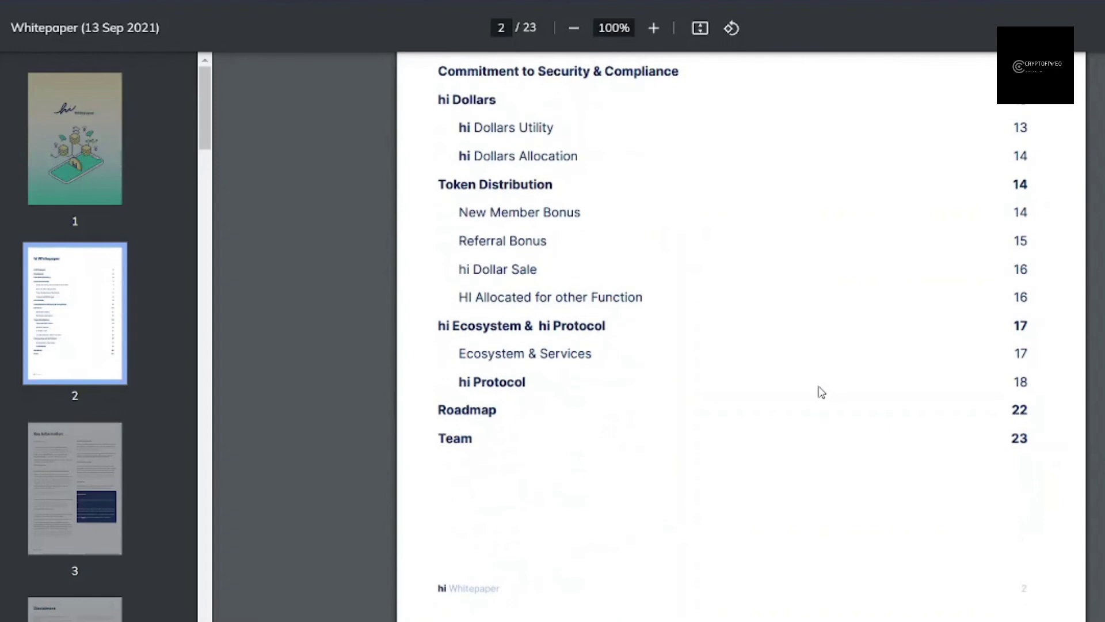
scroll(821, 392, "down", 13)
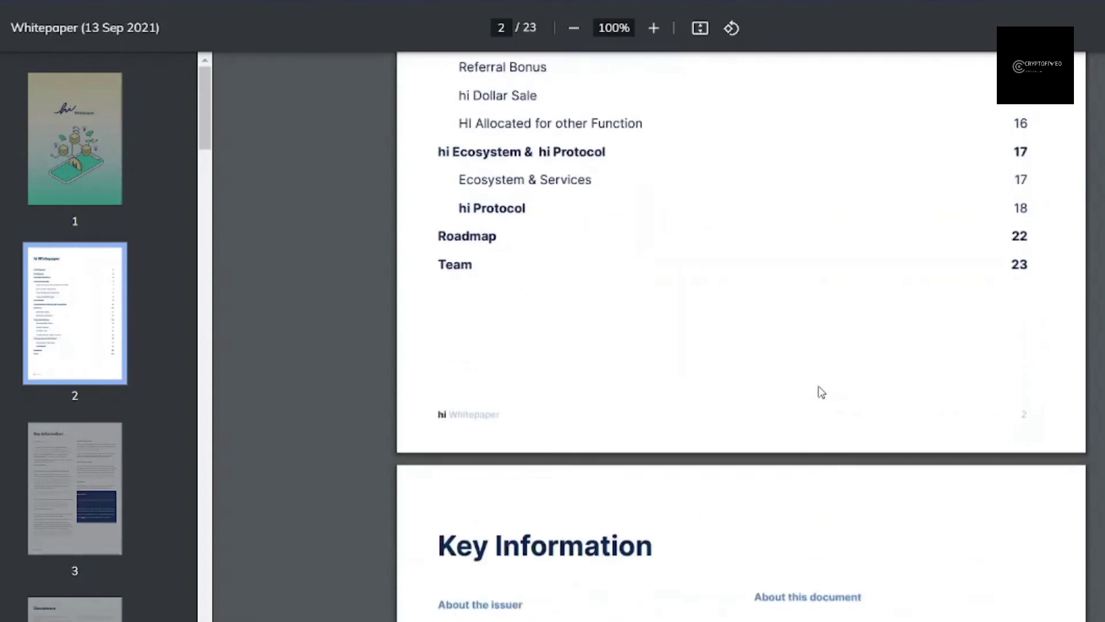
scroll(821, 387, "down", 3)
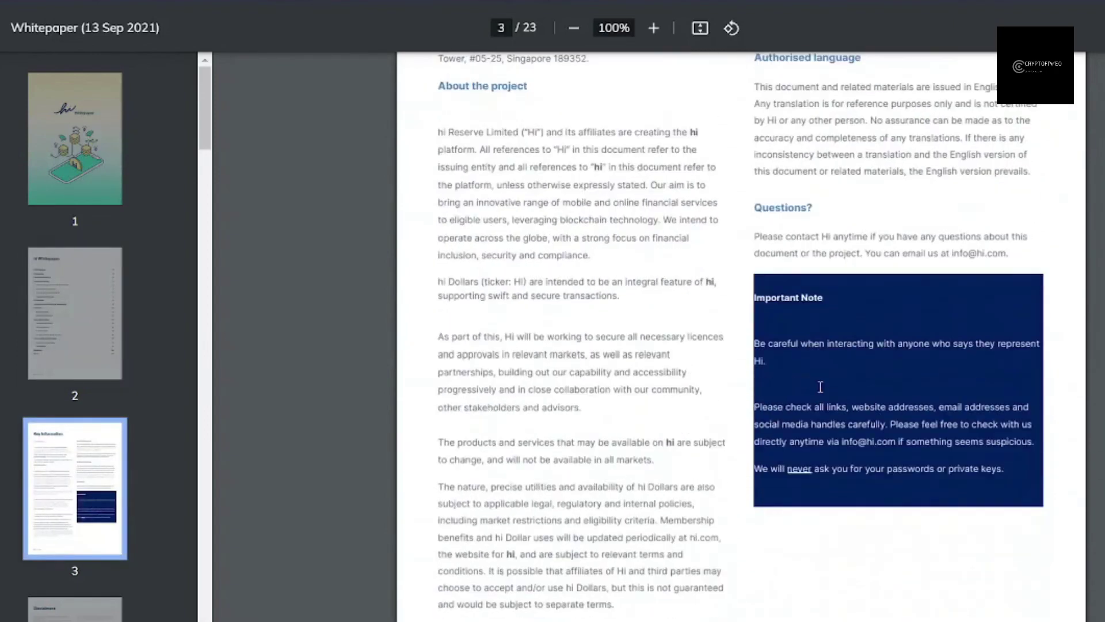
scroll(820, 387, "down", 10)
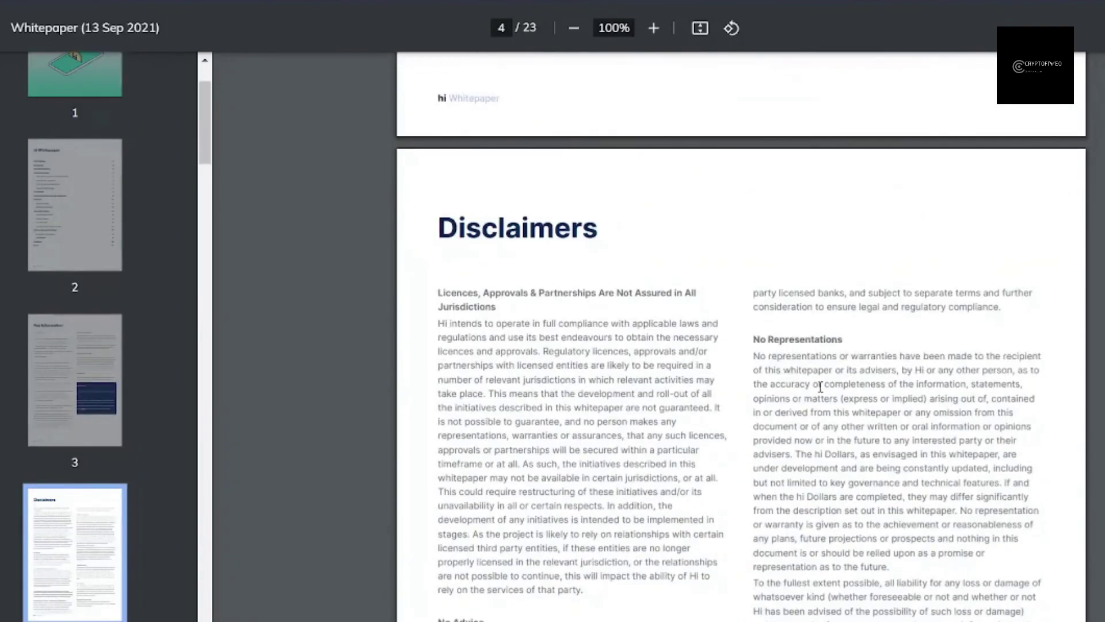
scroll(820, 387, "down", 17)
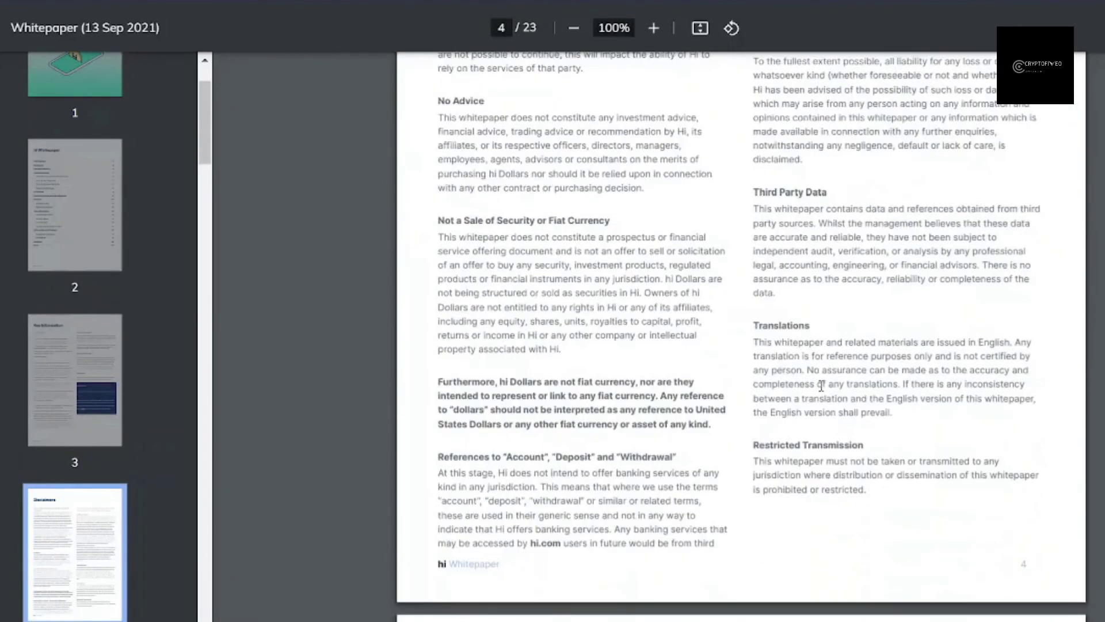
Browse the hi wallet home from the 71.21 USD balance cards down to the My Money list.
scroll(824, 386, "down", 8)
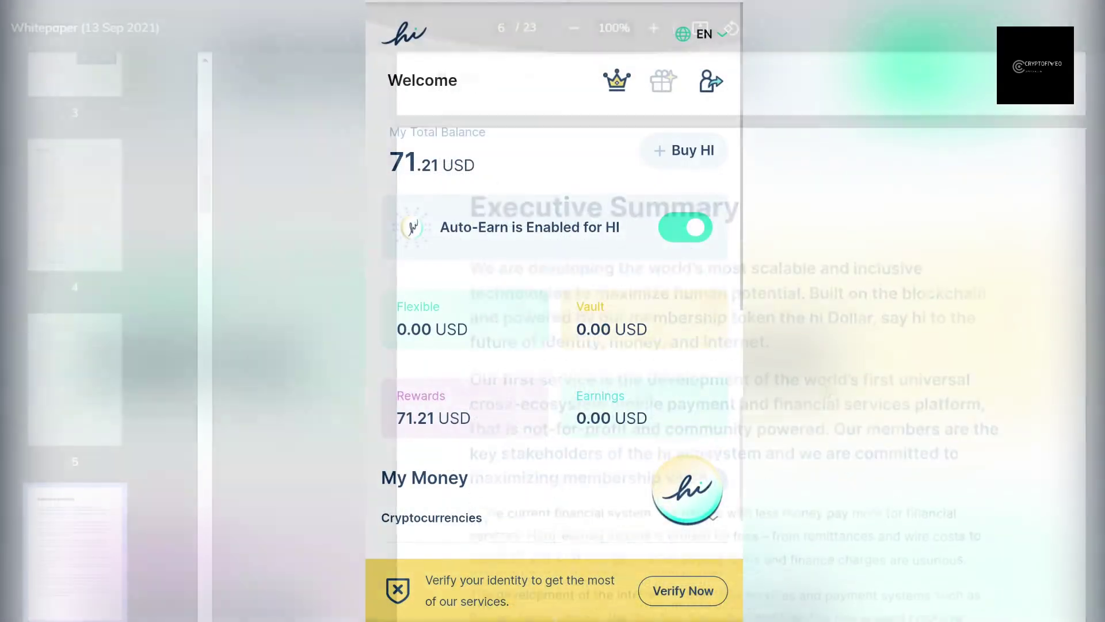
scroll(554, 311, "down", 6)
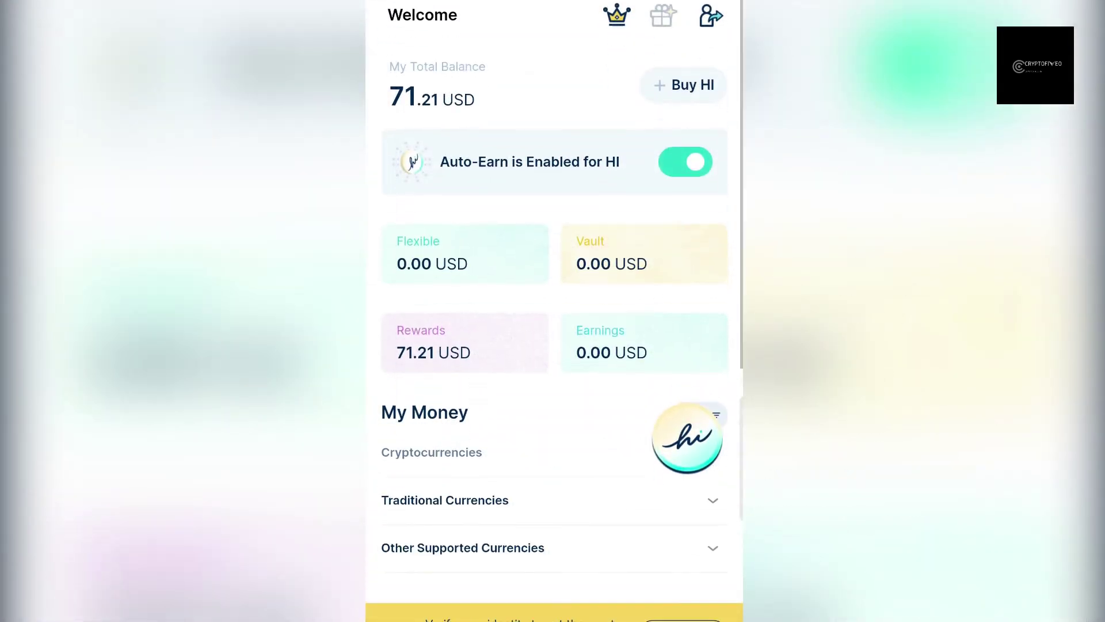
scroll(554, 311, "down", 4)
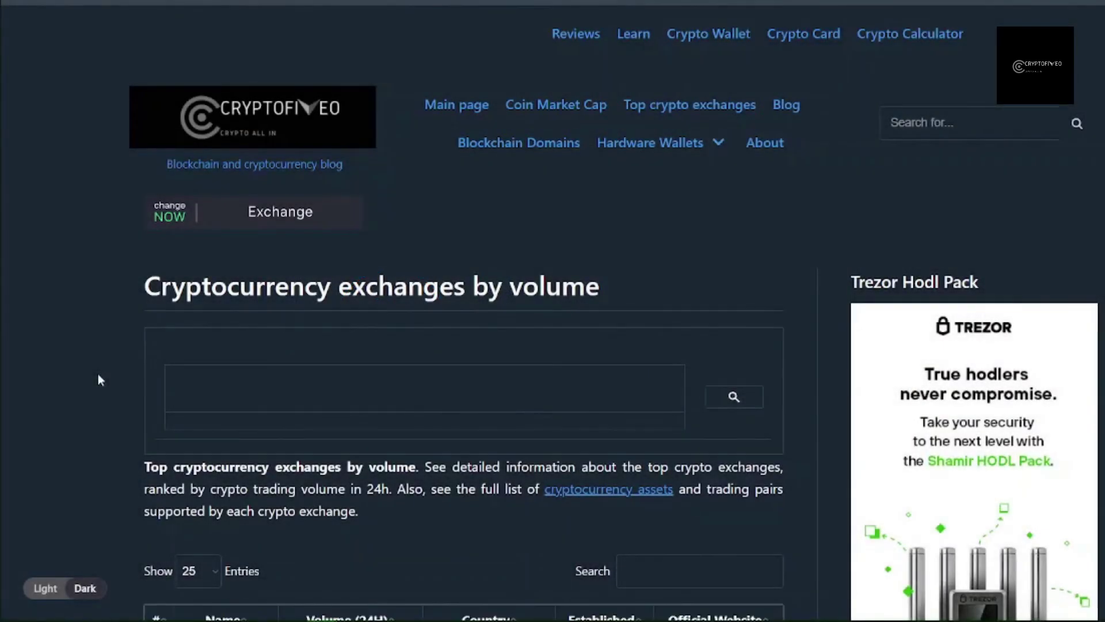
Open KuCoin from row 13 of the exchanges-by-volume table to view its Seychelles, 2014 details.
scroll(98, 375, "down", 2)
scroll(102, 385, "down", 4)
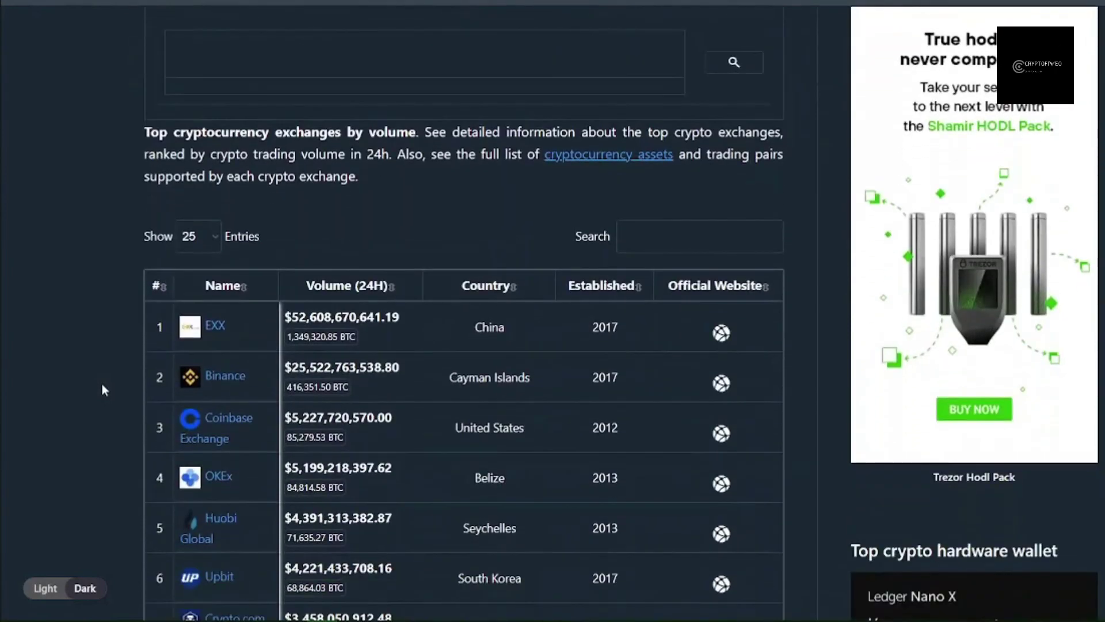
scroll(102, 384, "down", 3)
scroll(102, 385, "down", 3)
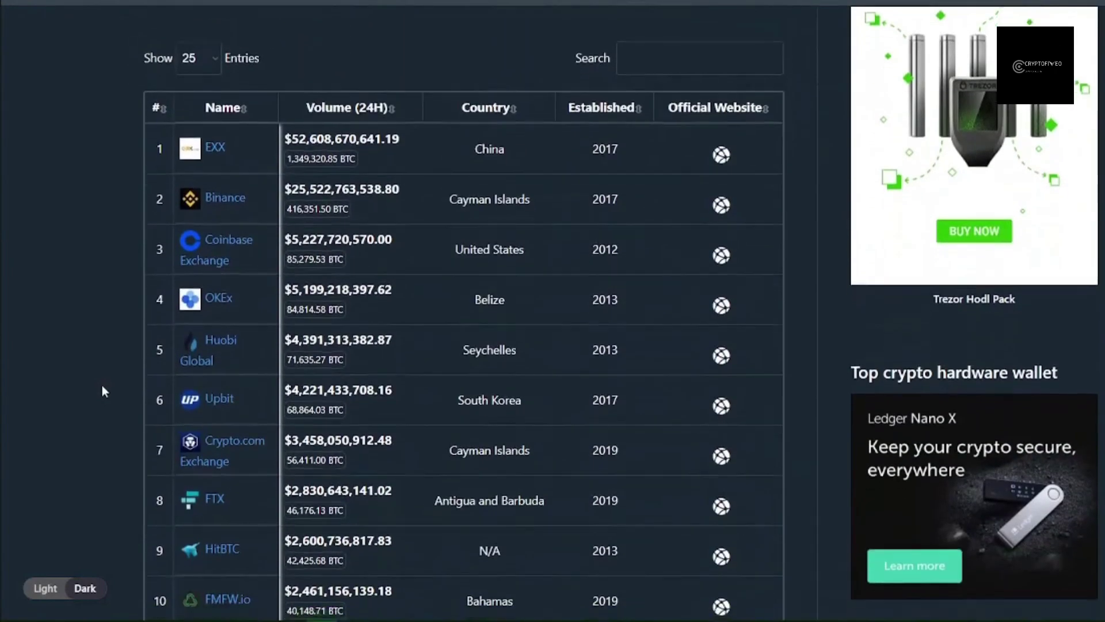
scroll(102, 392, "down", 6)
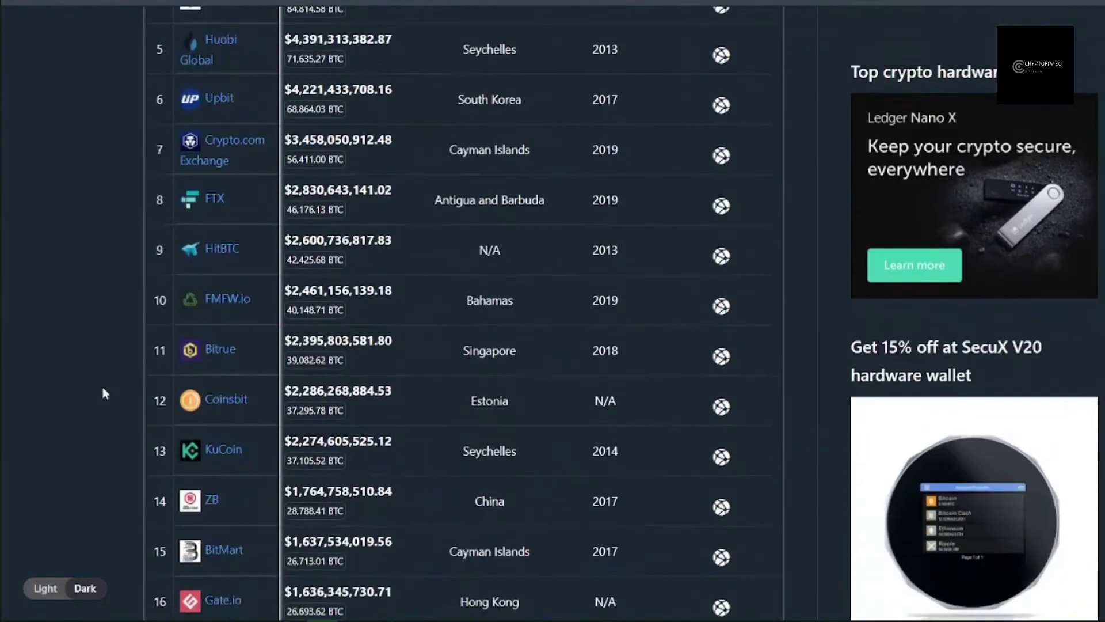
scroll(103, 393, "down", 2)
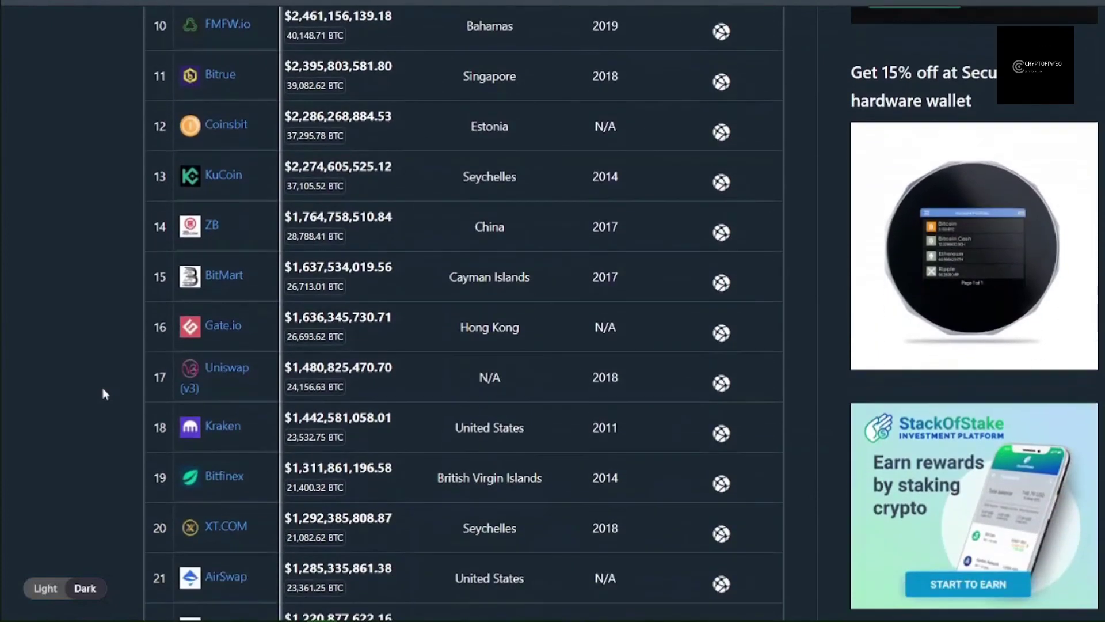
left_click(220, 173)
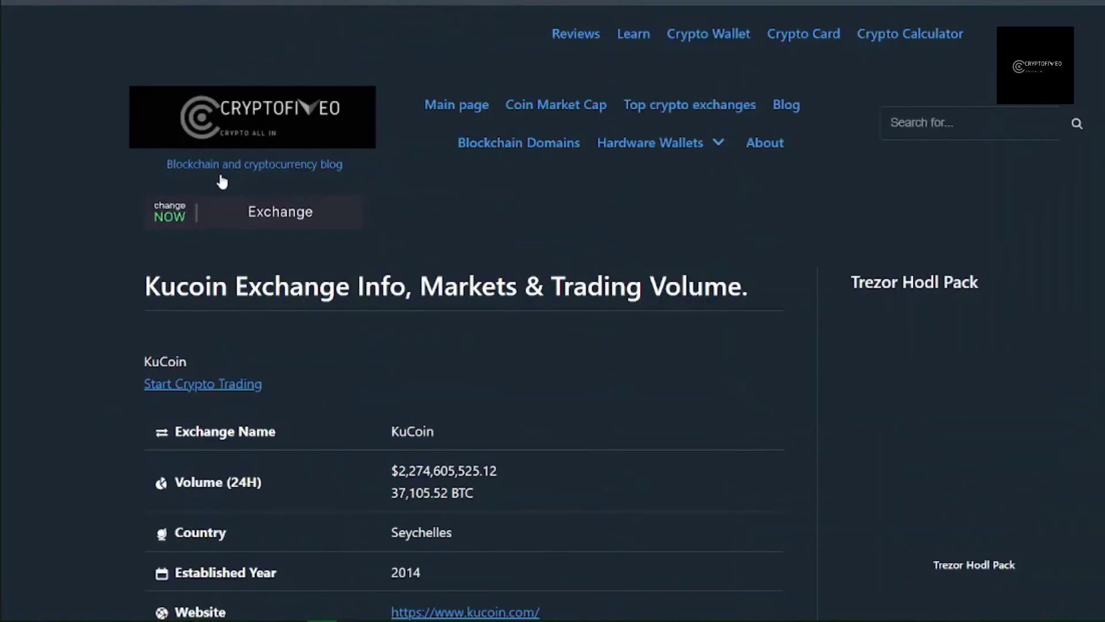
scroll(88, 390, "down", 4)
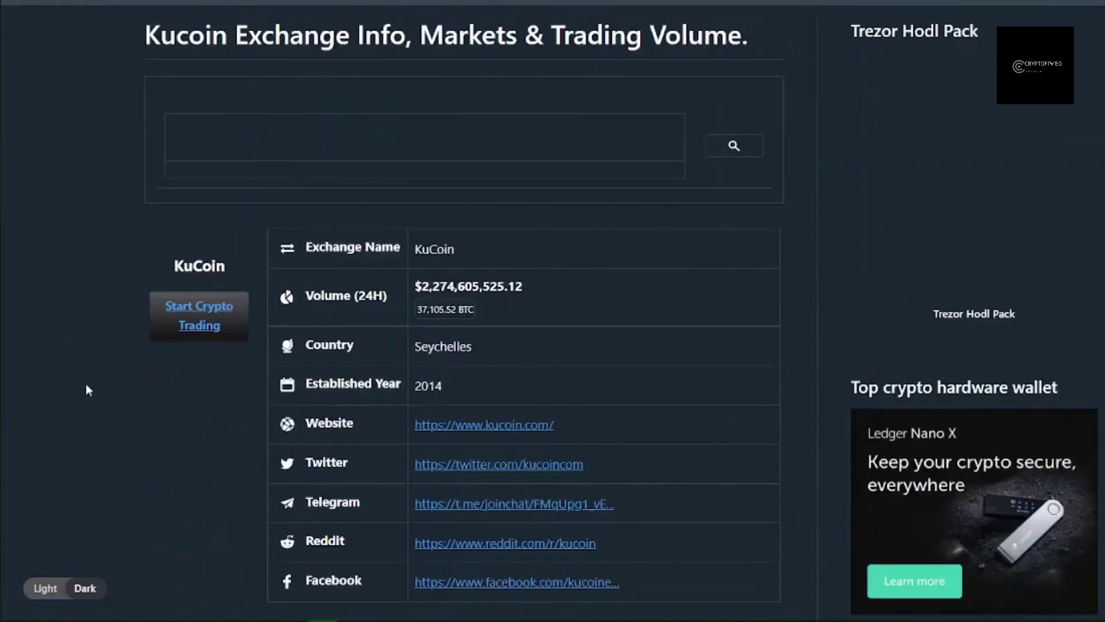